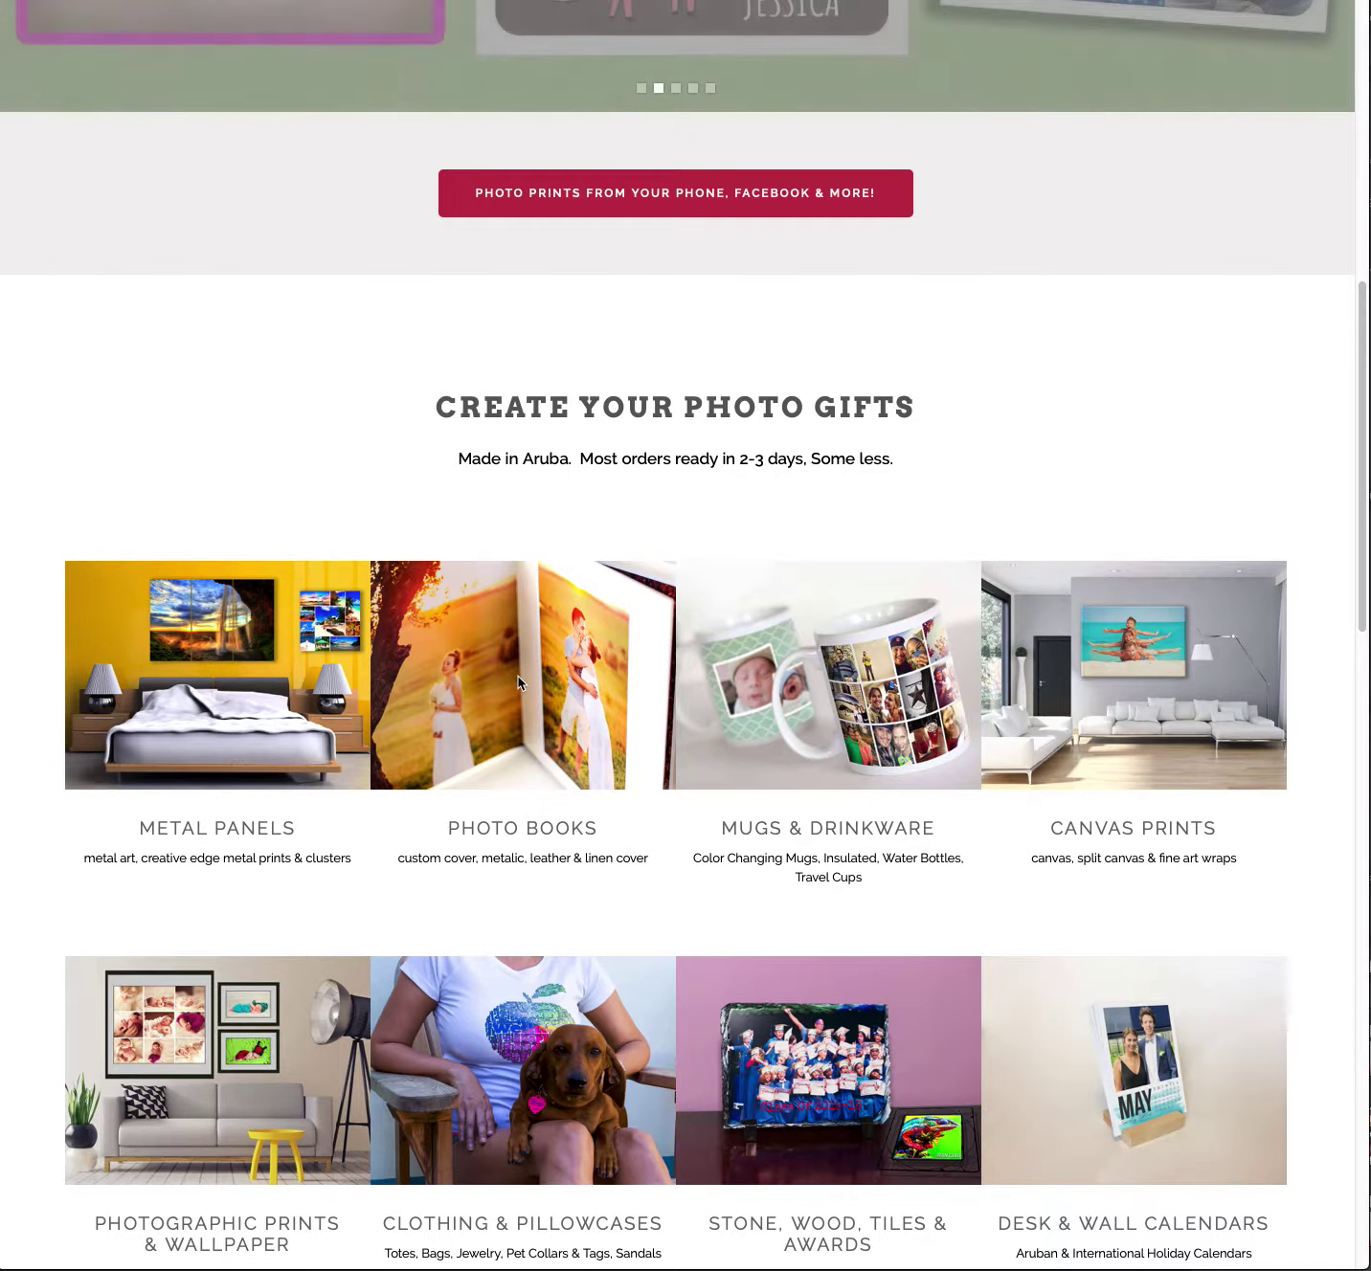
- Choose the 8.5 x 11 Metalic Silver with Window photo book from the Metalic Cover category and begin its creation
{"action": "left_click", "coordinate": [510, 697], "text": "super"}
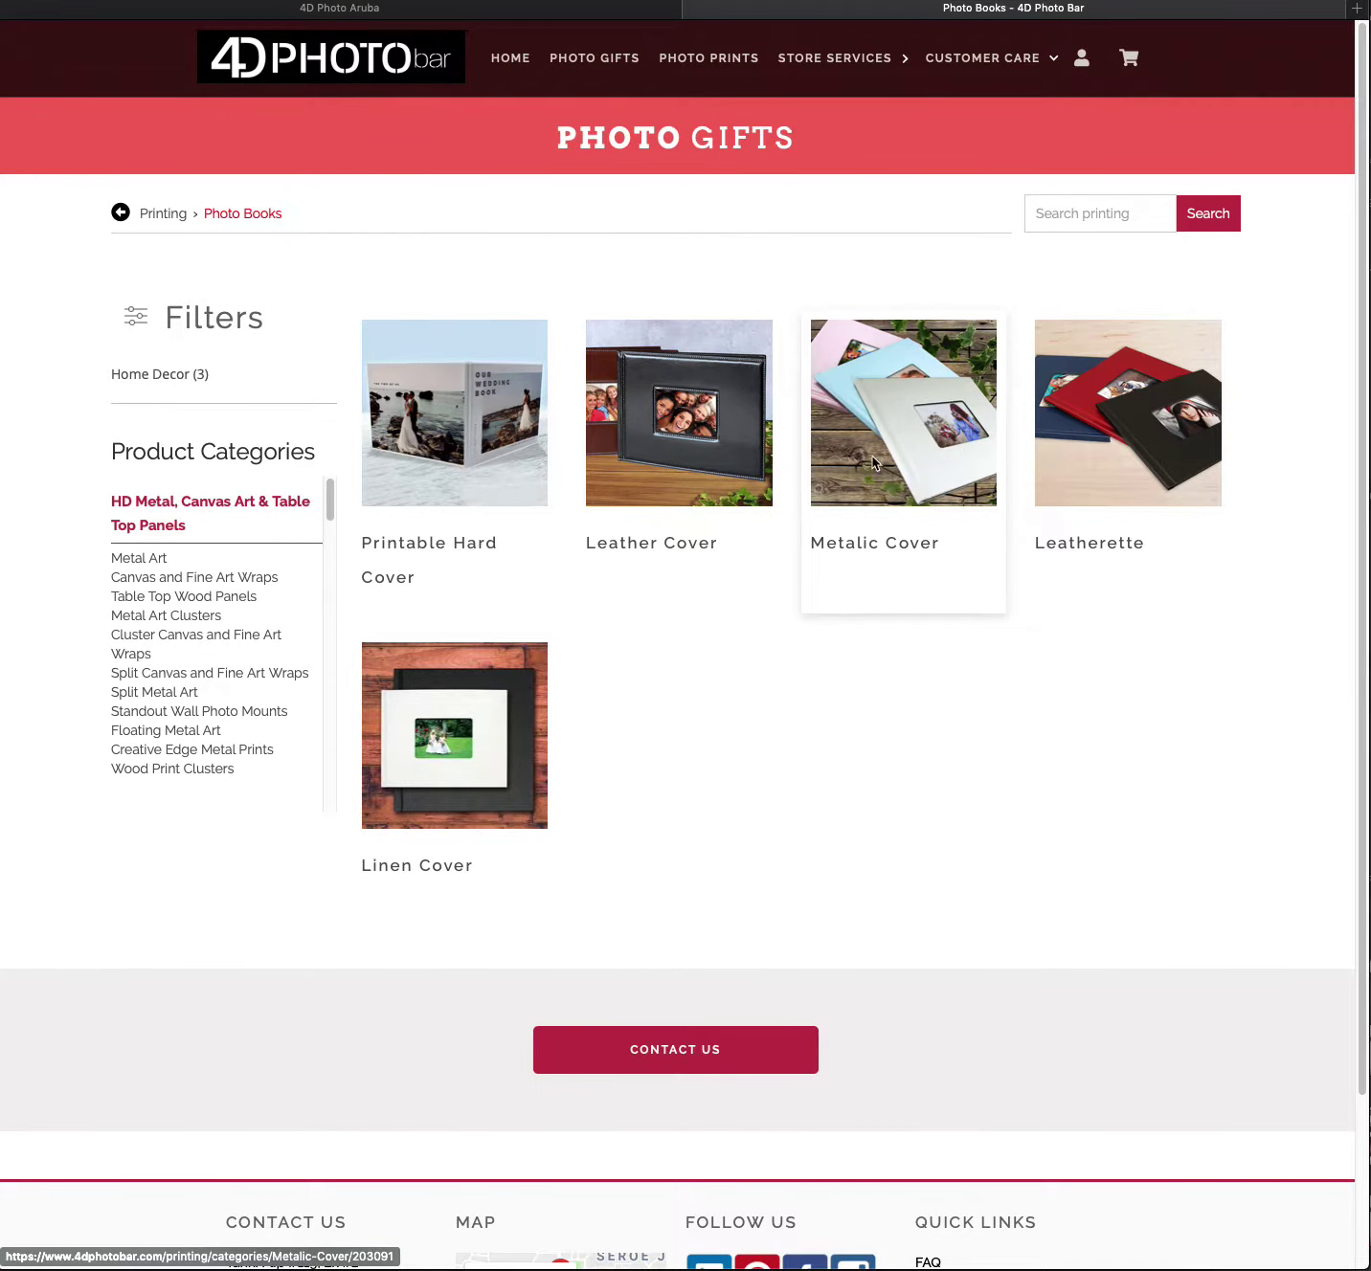
{"action": "left_click", "coordinate": [880, 458]}
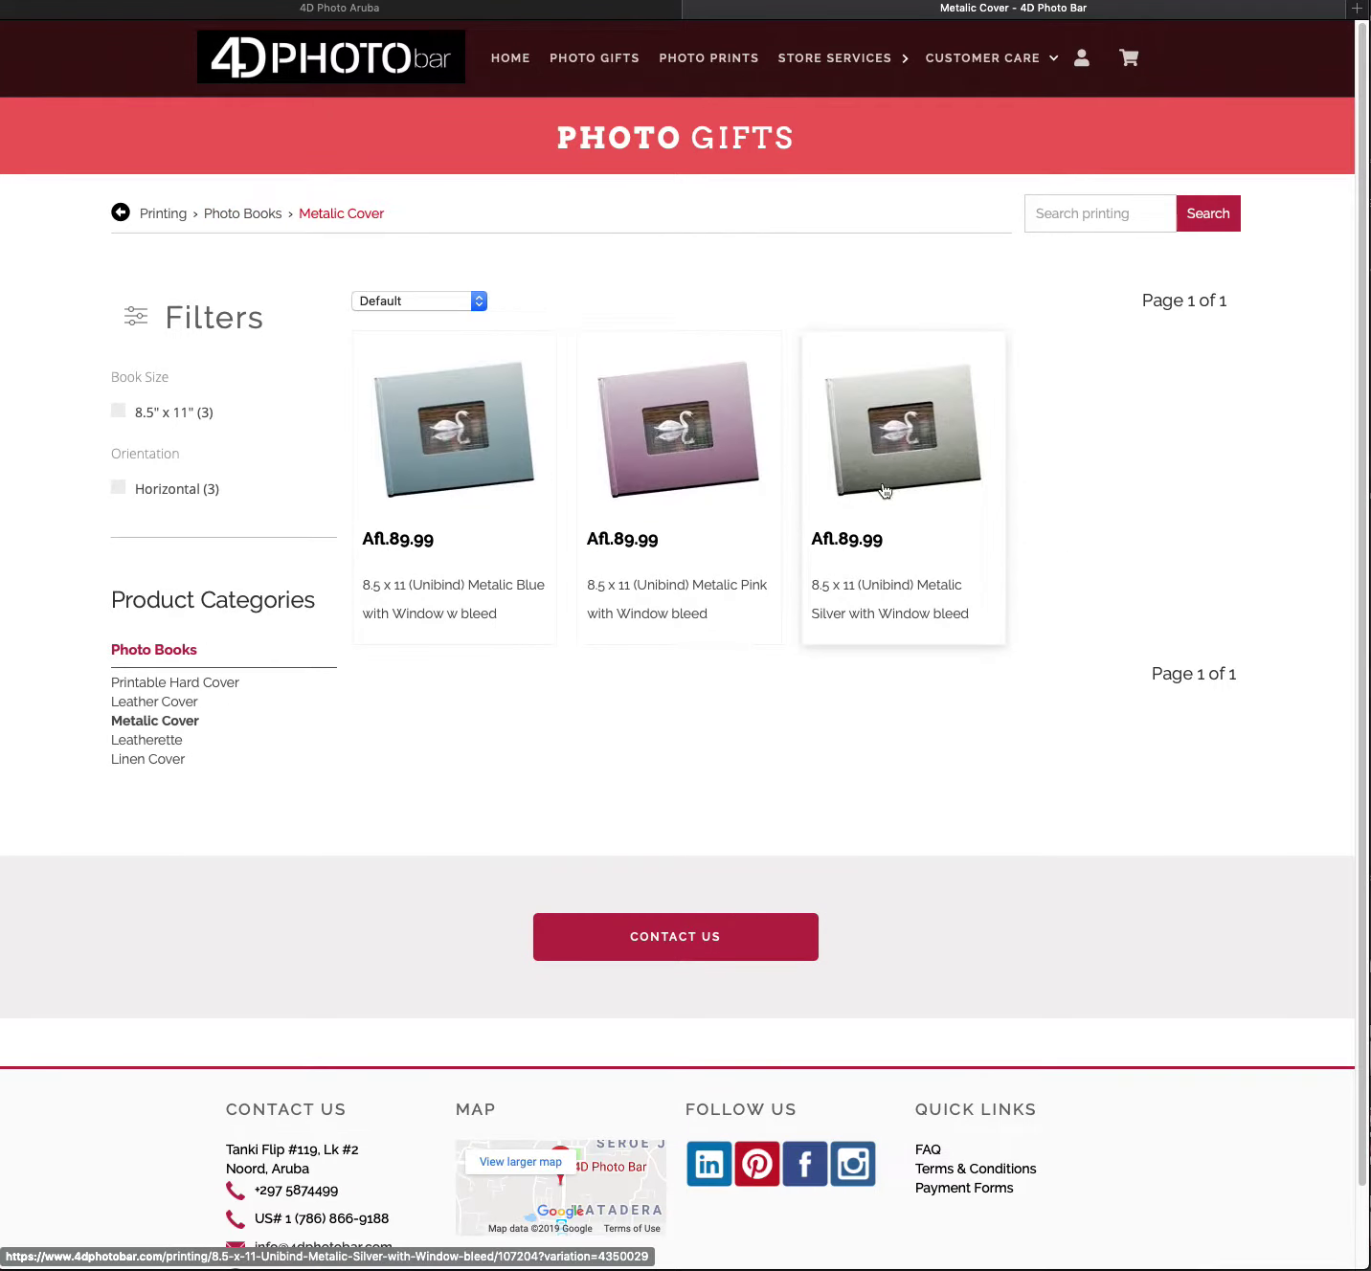
{"action": "left_click", "coordinate": [895, 459]}
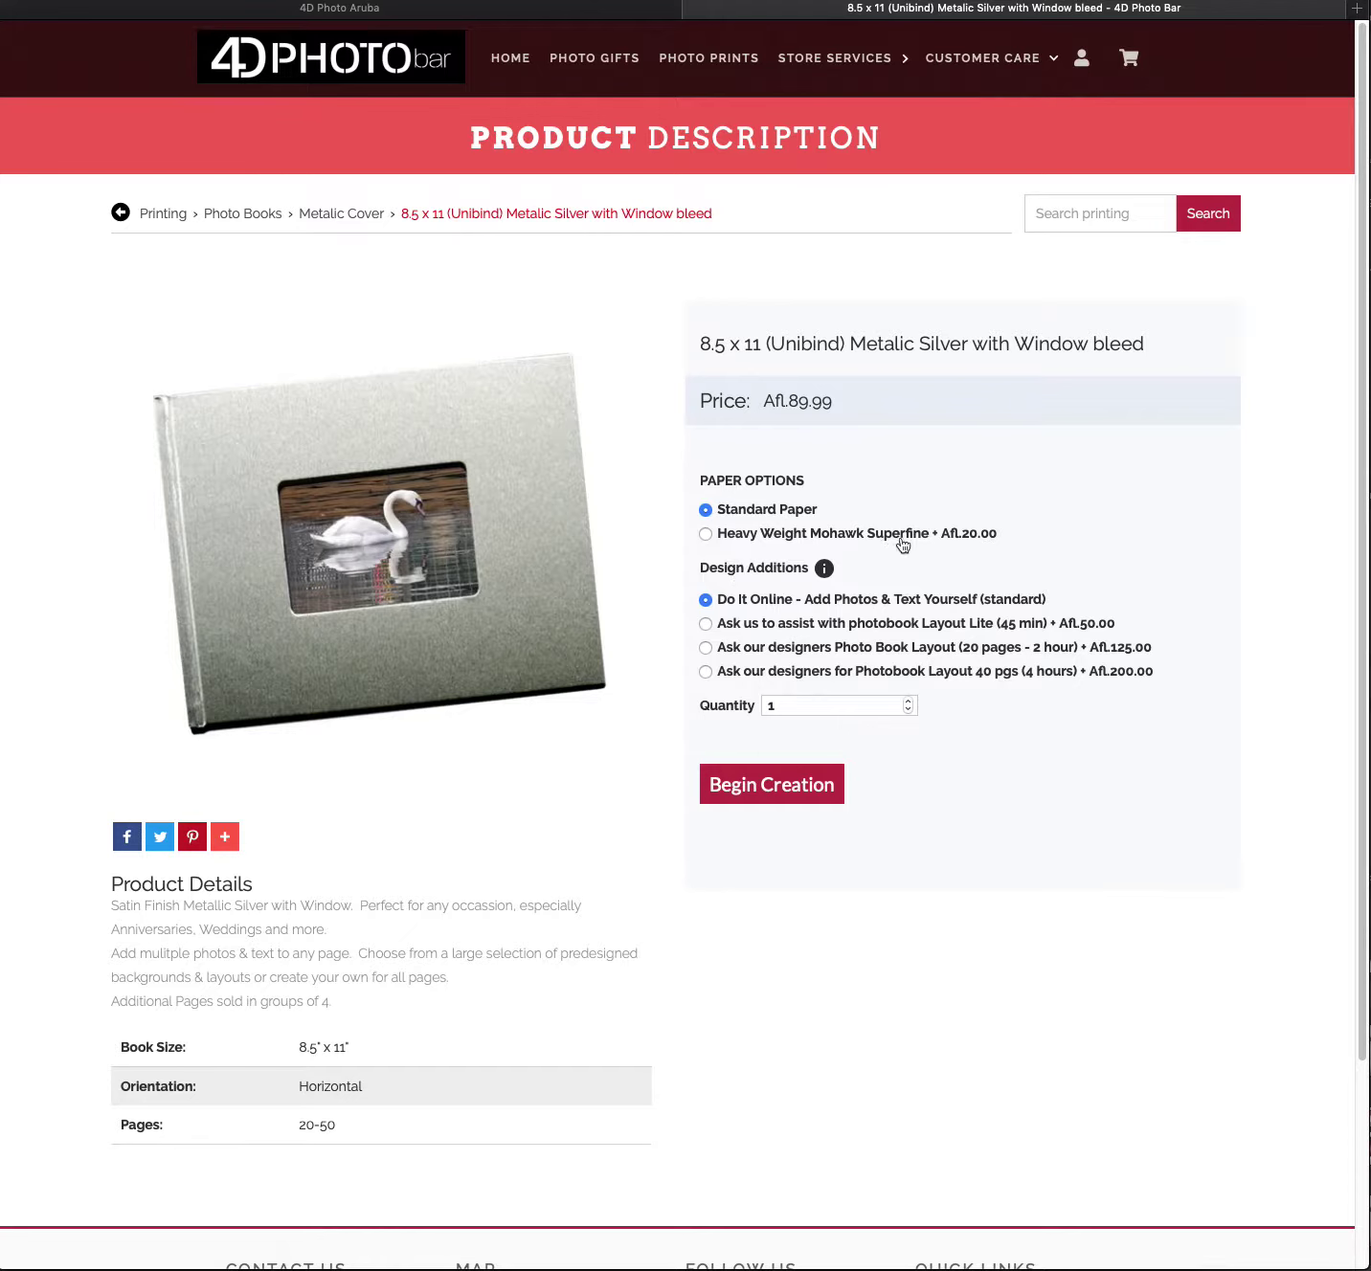
{"action": "left_click", "coordinate": [771, 789]}
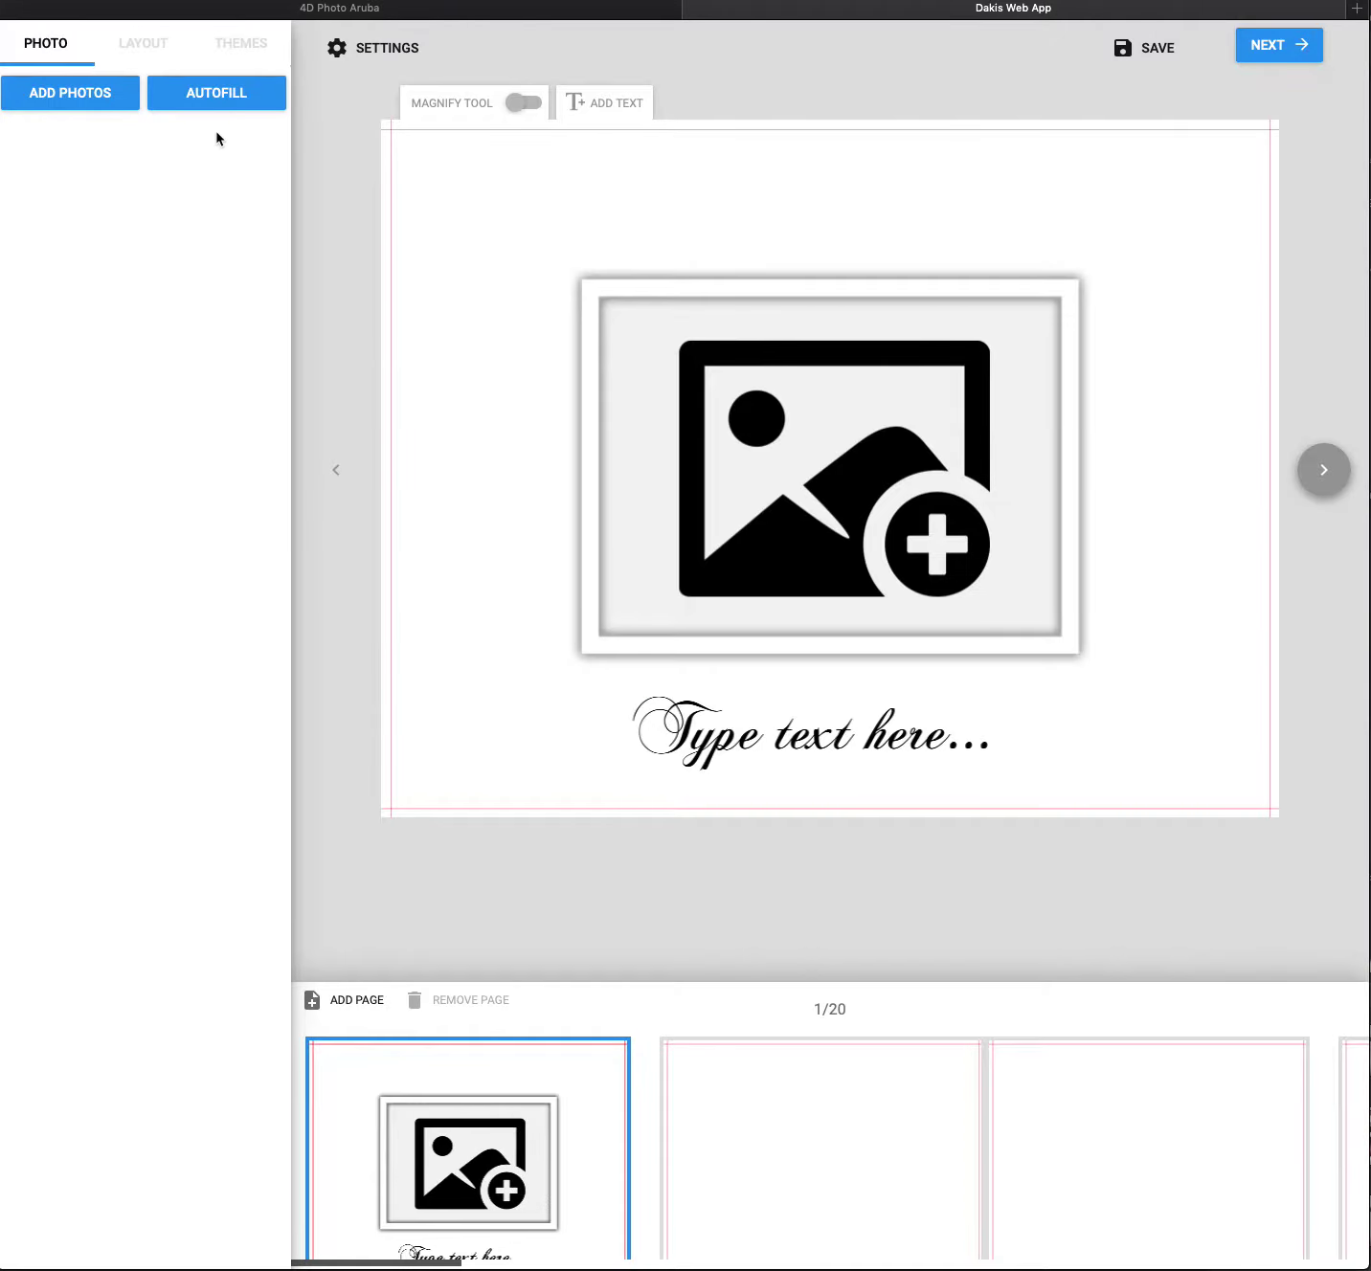
- Try to save the project by signing in with the stored username and password
{"action": "left_click", "coordinate": [1154, 59]}
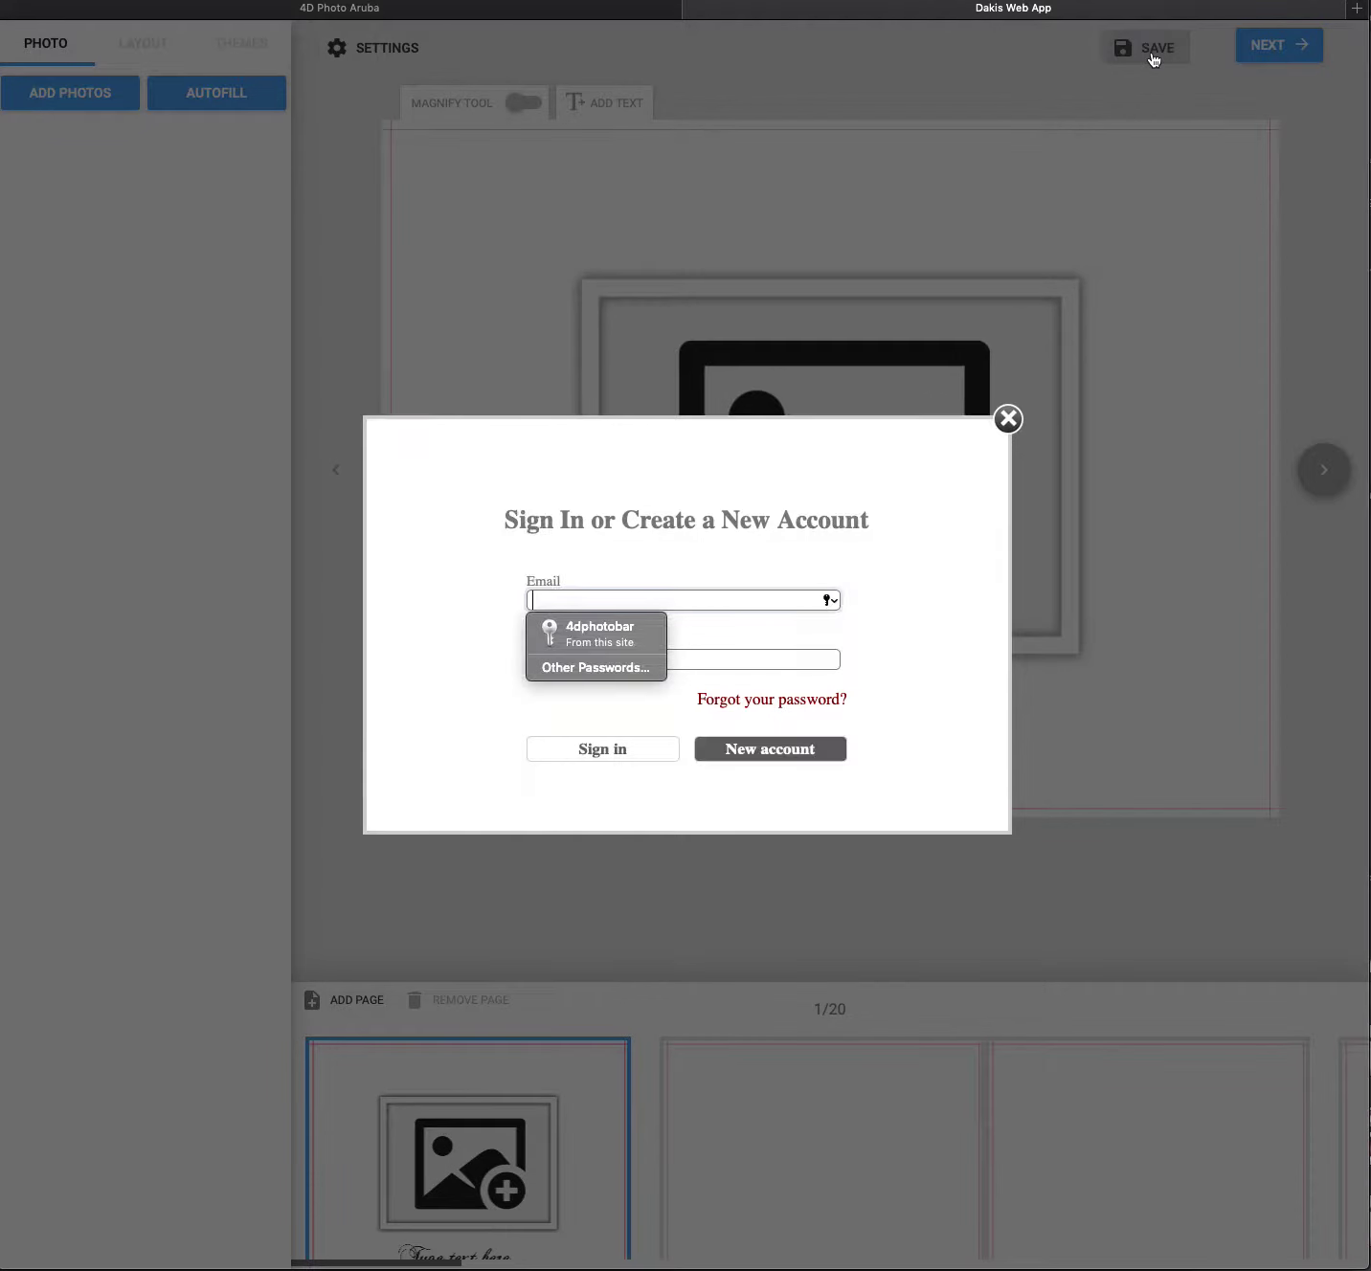
{"action": "left_click", "coordinate": [611, 634]}
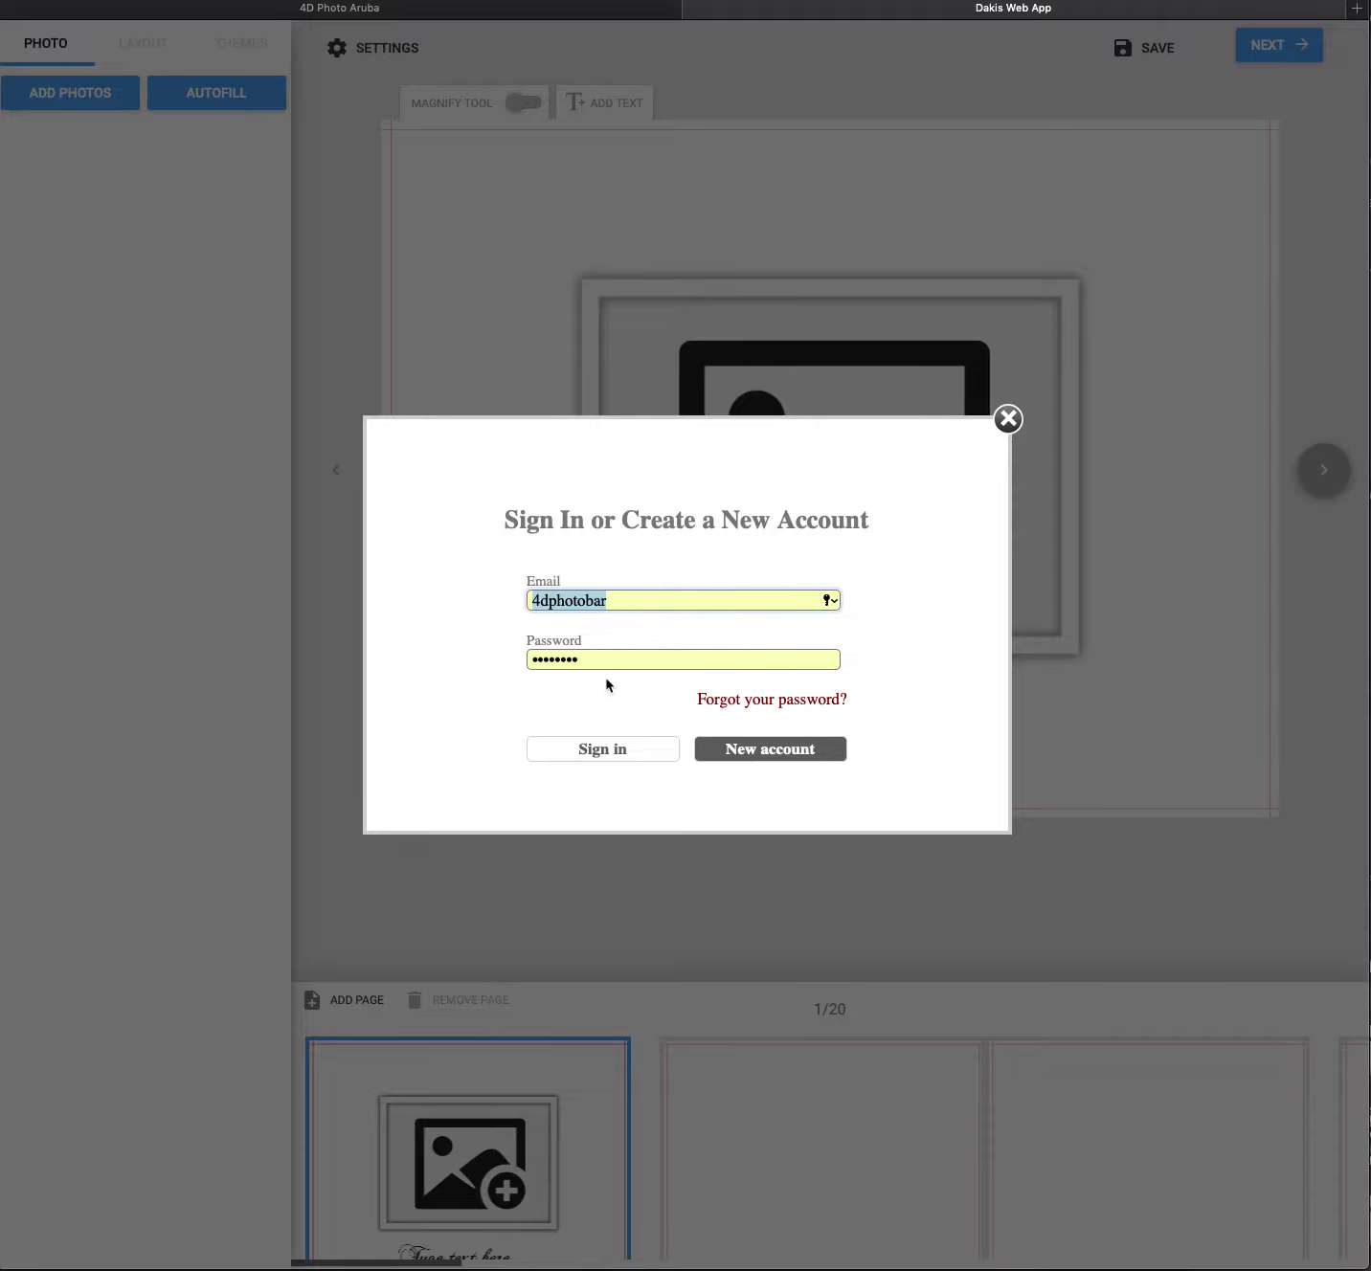
{"action": "left_click", "coordinate": [615, 748]}
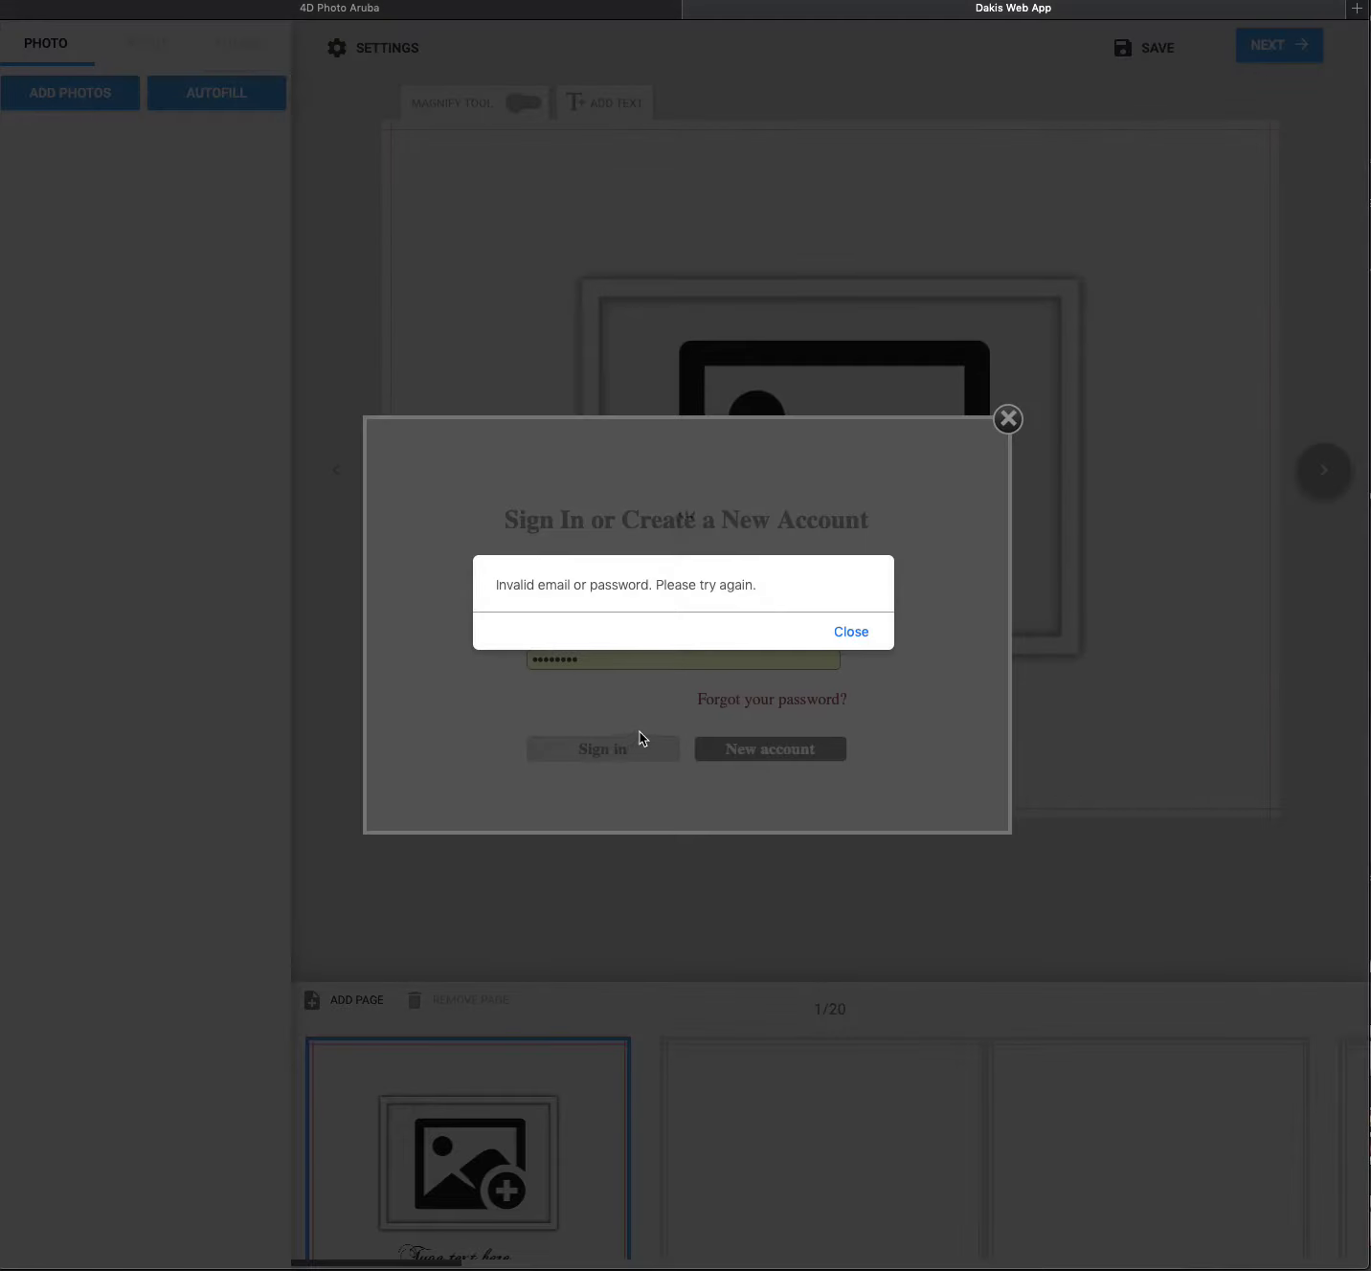
{"action": "left_click", "coordinate": [867, 635]}
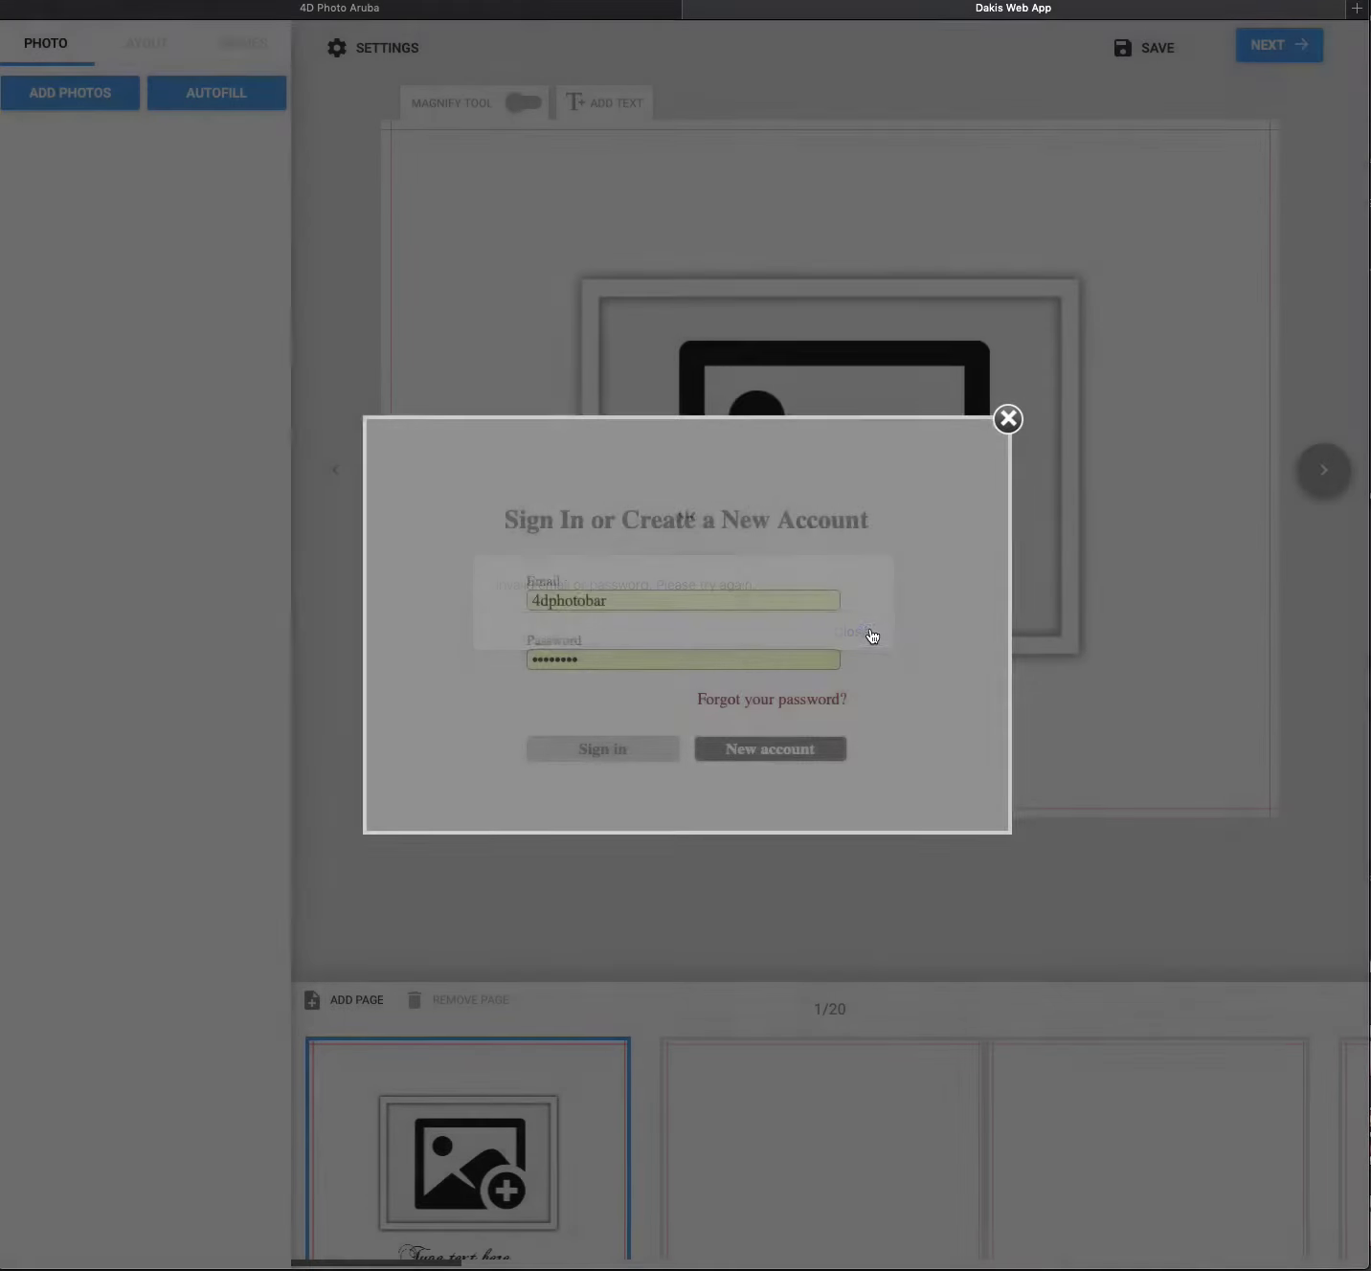
{"action": "left_click", "coordinate": [1005, 418]}
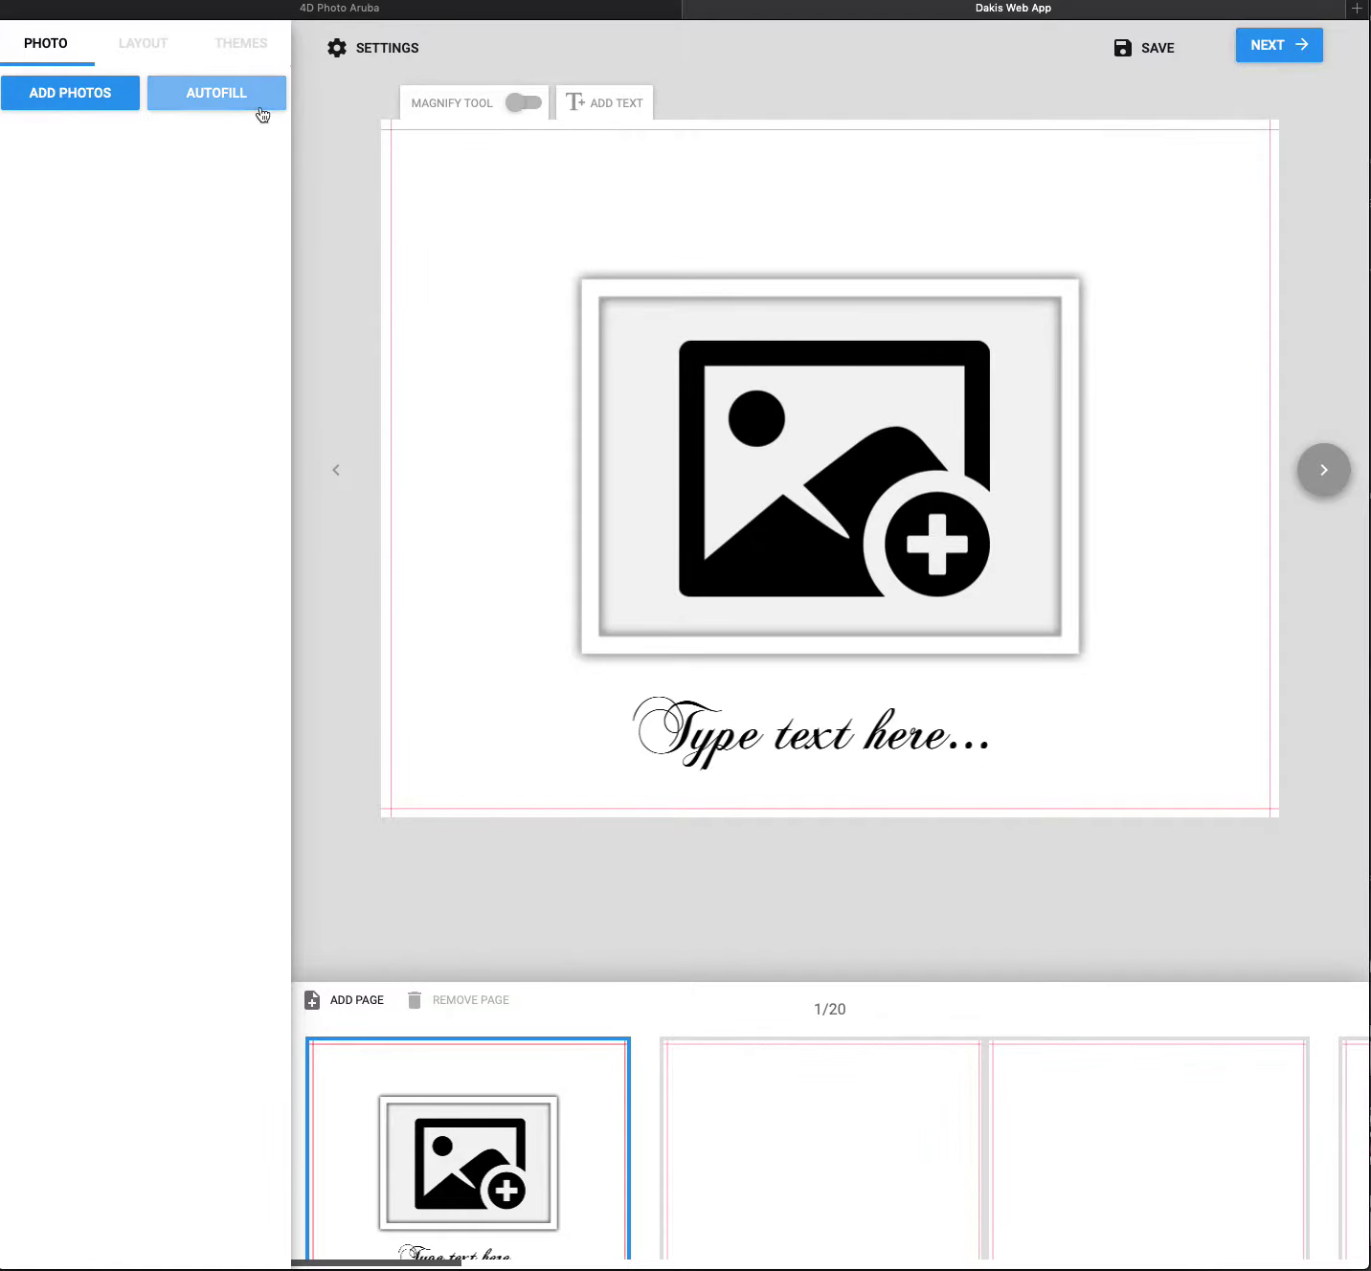
- Upload all six baby photos from the device's Upload folder to the project, declining automatic placement
{"action": "left_click", "coordinate": [41, 93]}
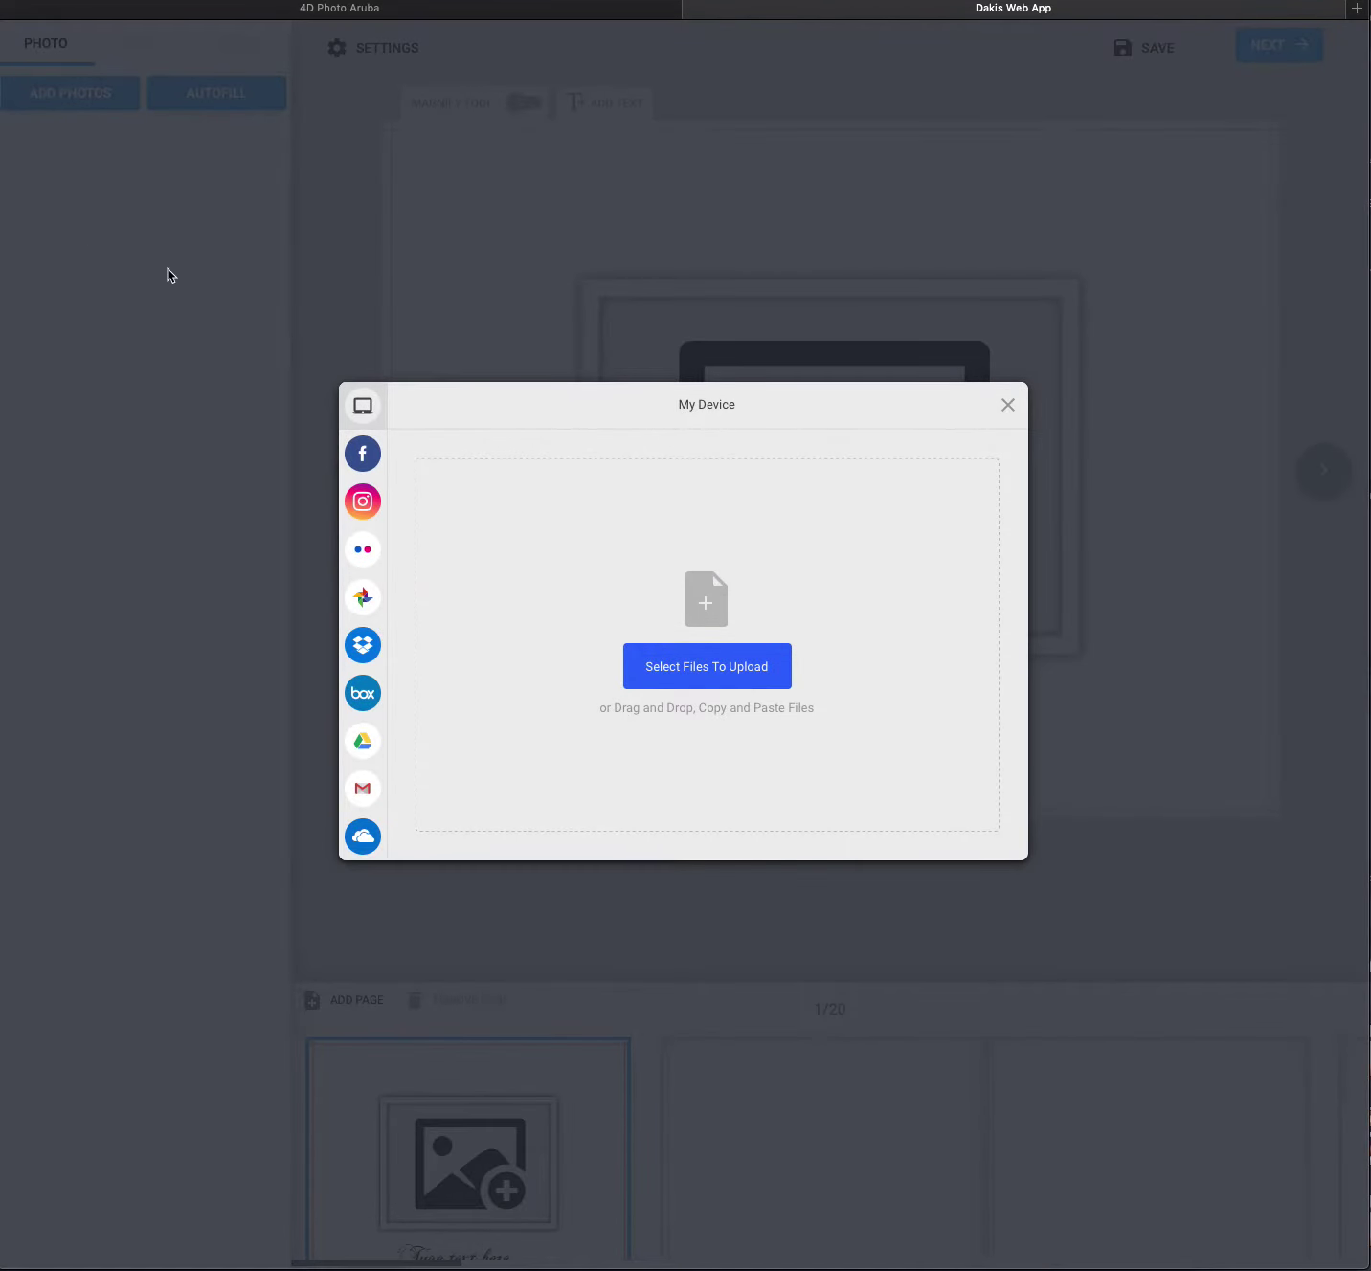
{"action": "left_click", "coordinate": [674, 670]}
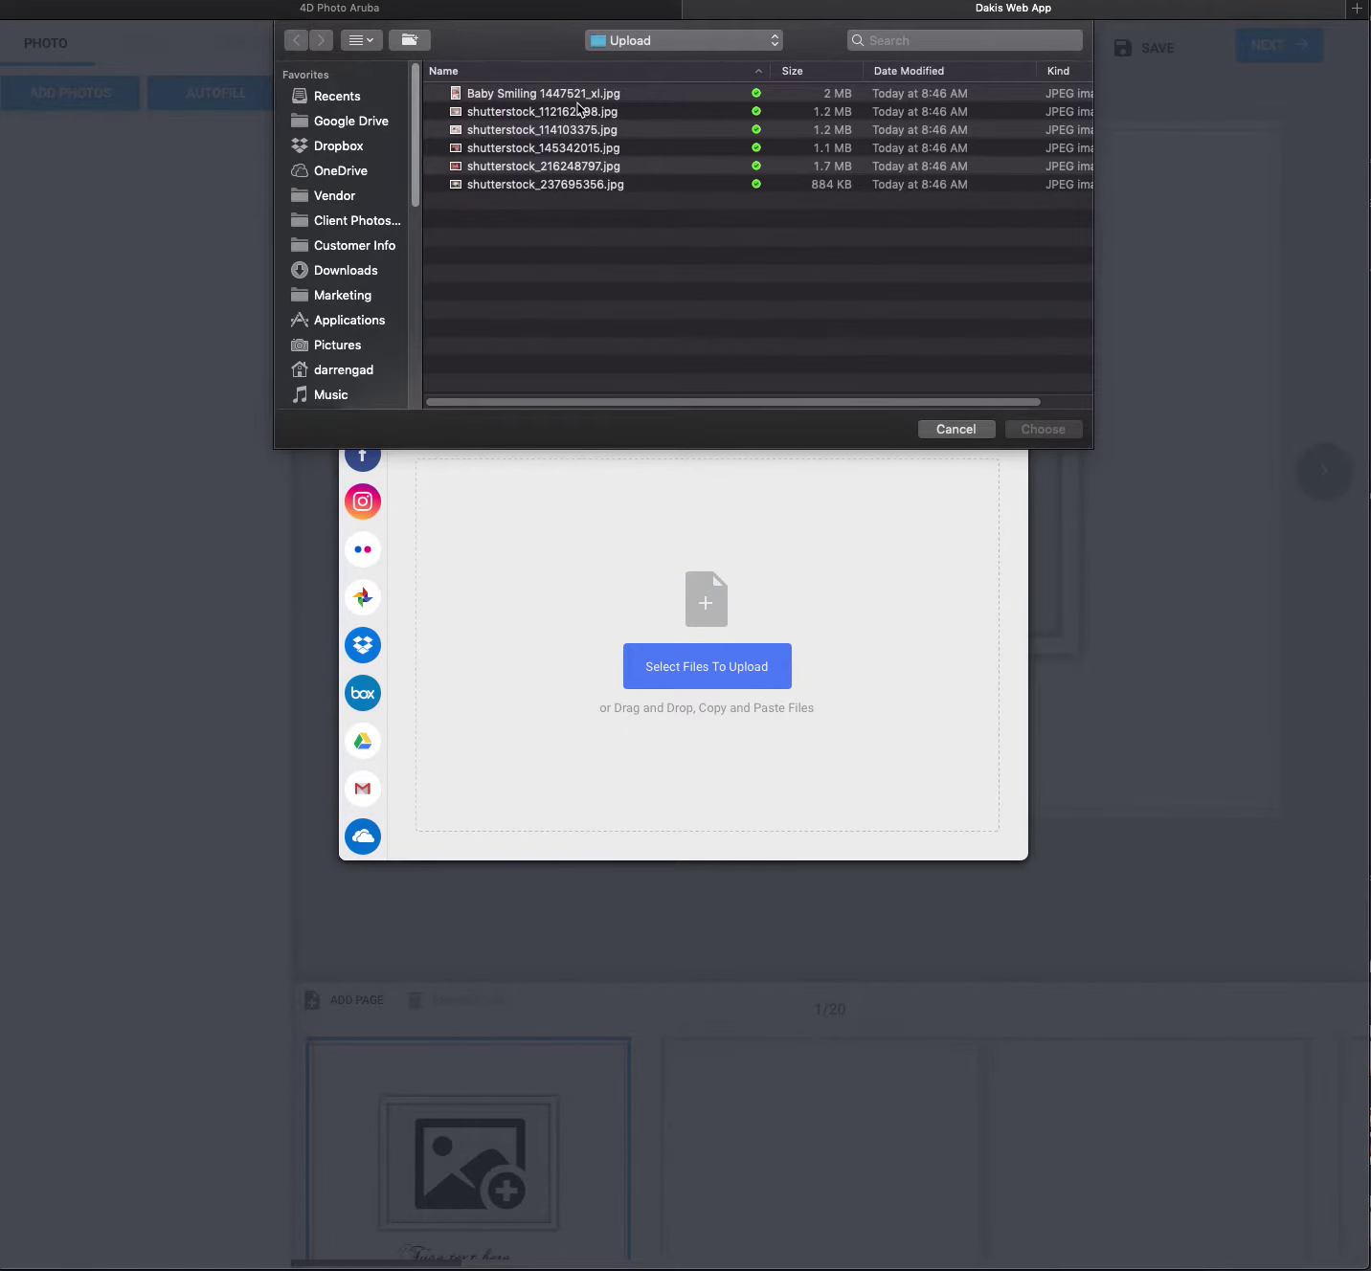
{"action": "left_click", "coordinate": [577, 100]}
{"action": "left_click", "coordinate": [565, 185], "text": "shift"}
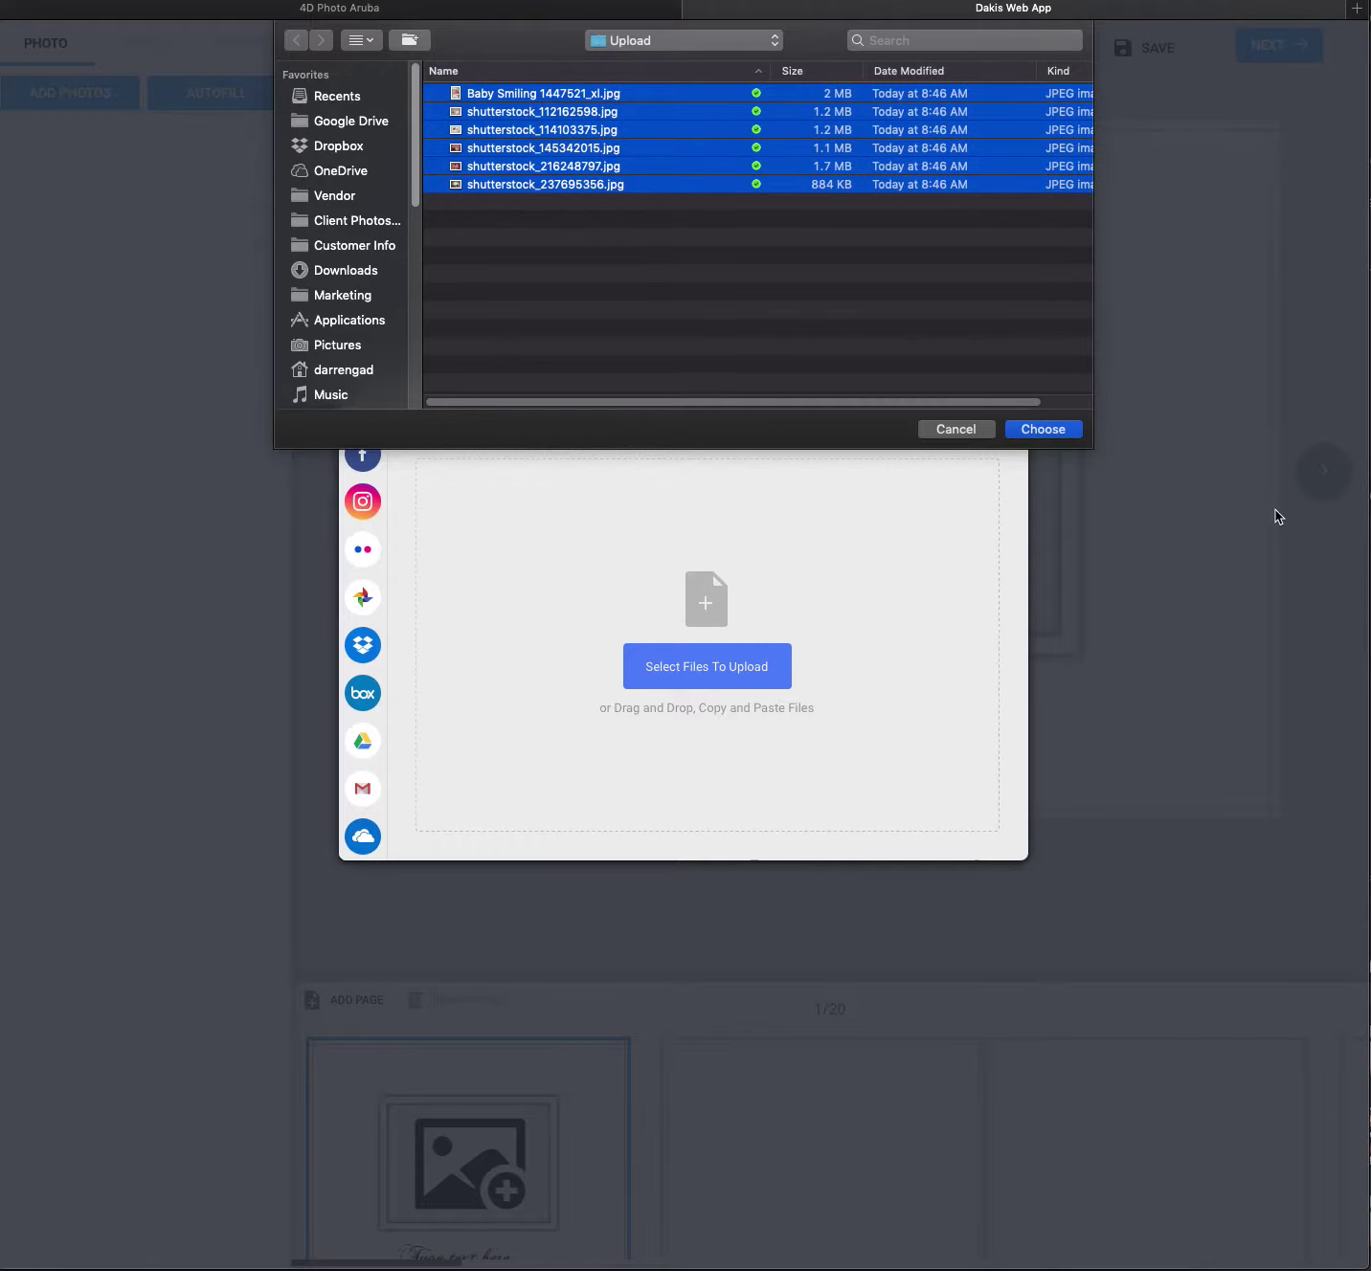
{"action": "left_click", "coordinate": [1065, 437]}
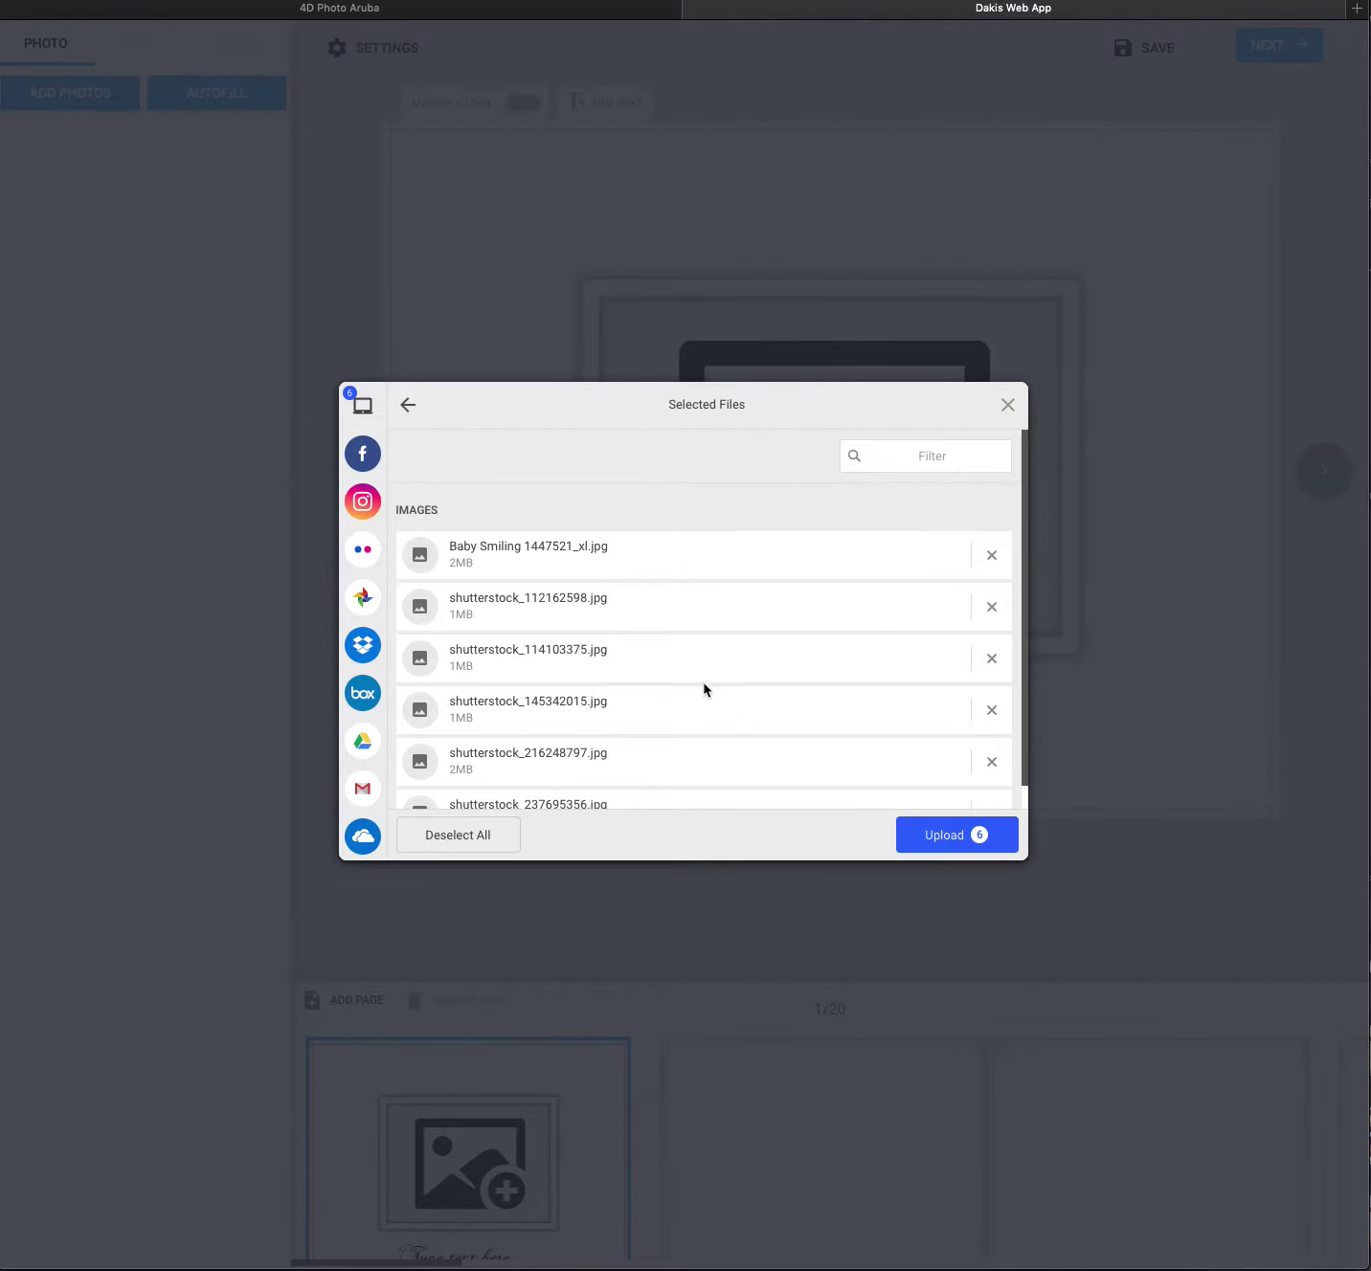
{"action": "left_click", "coordinate": [980, 849]}
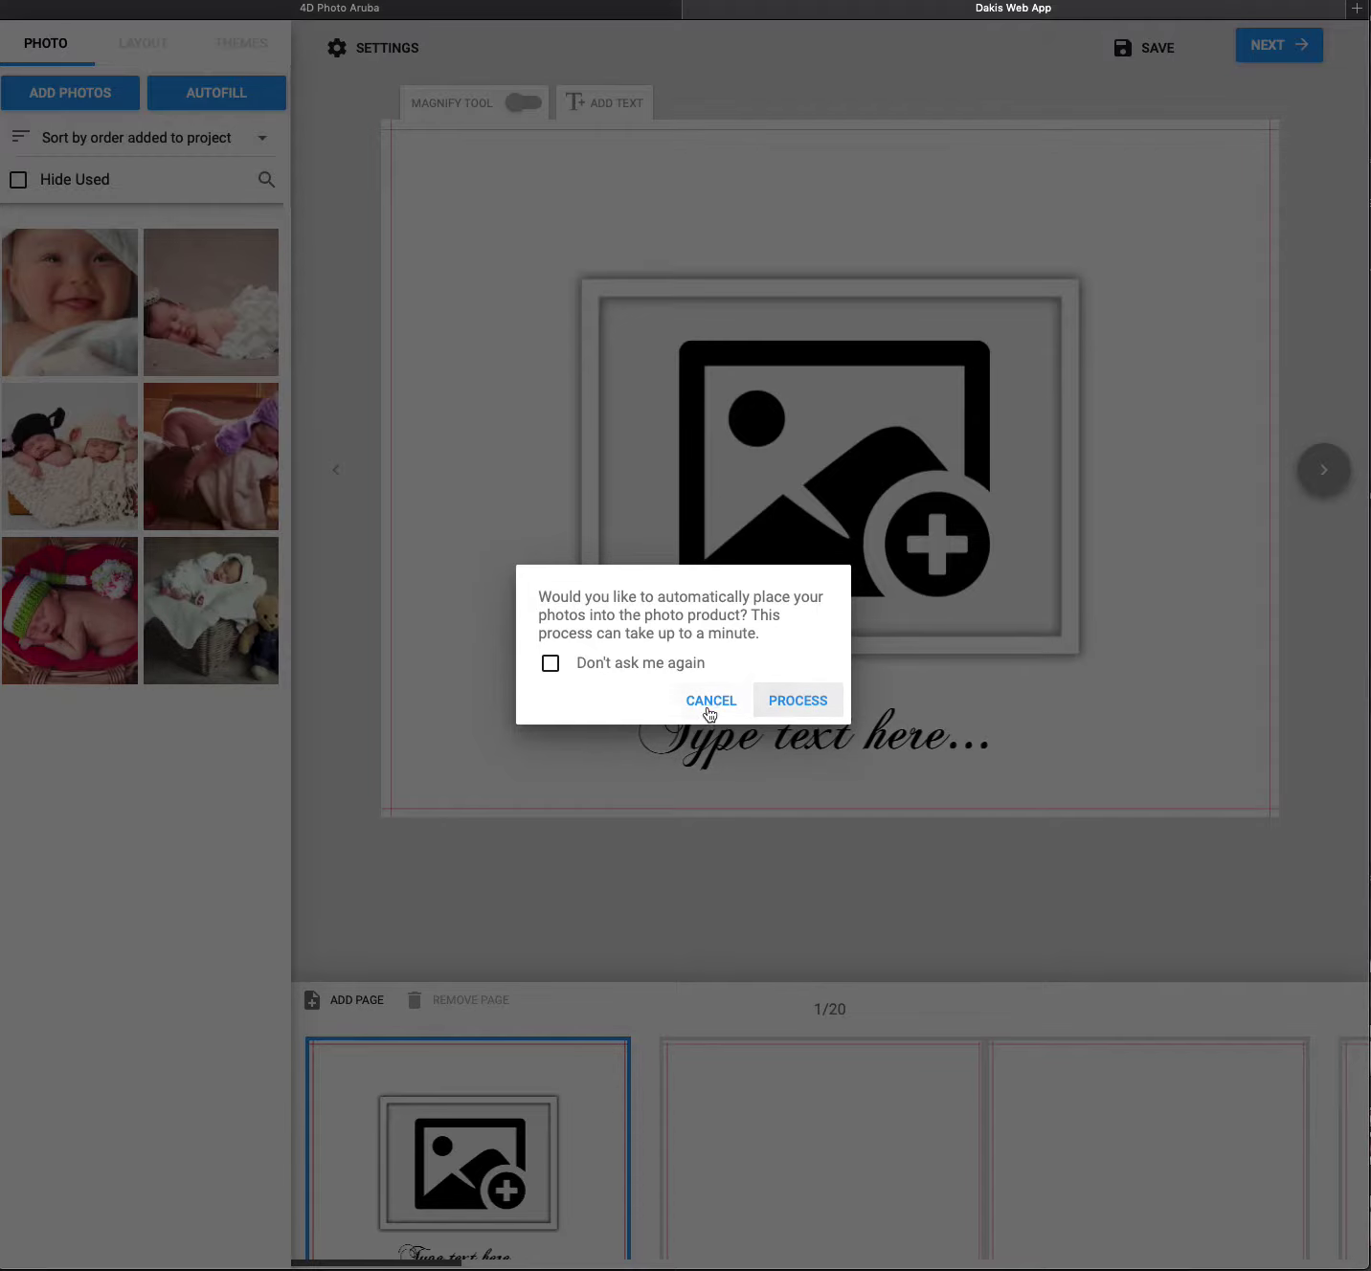
{"action": "left_click", "coordinate": [710, 700]}
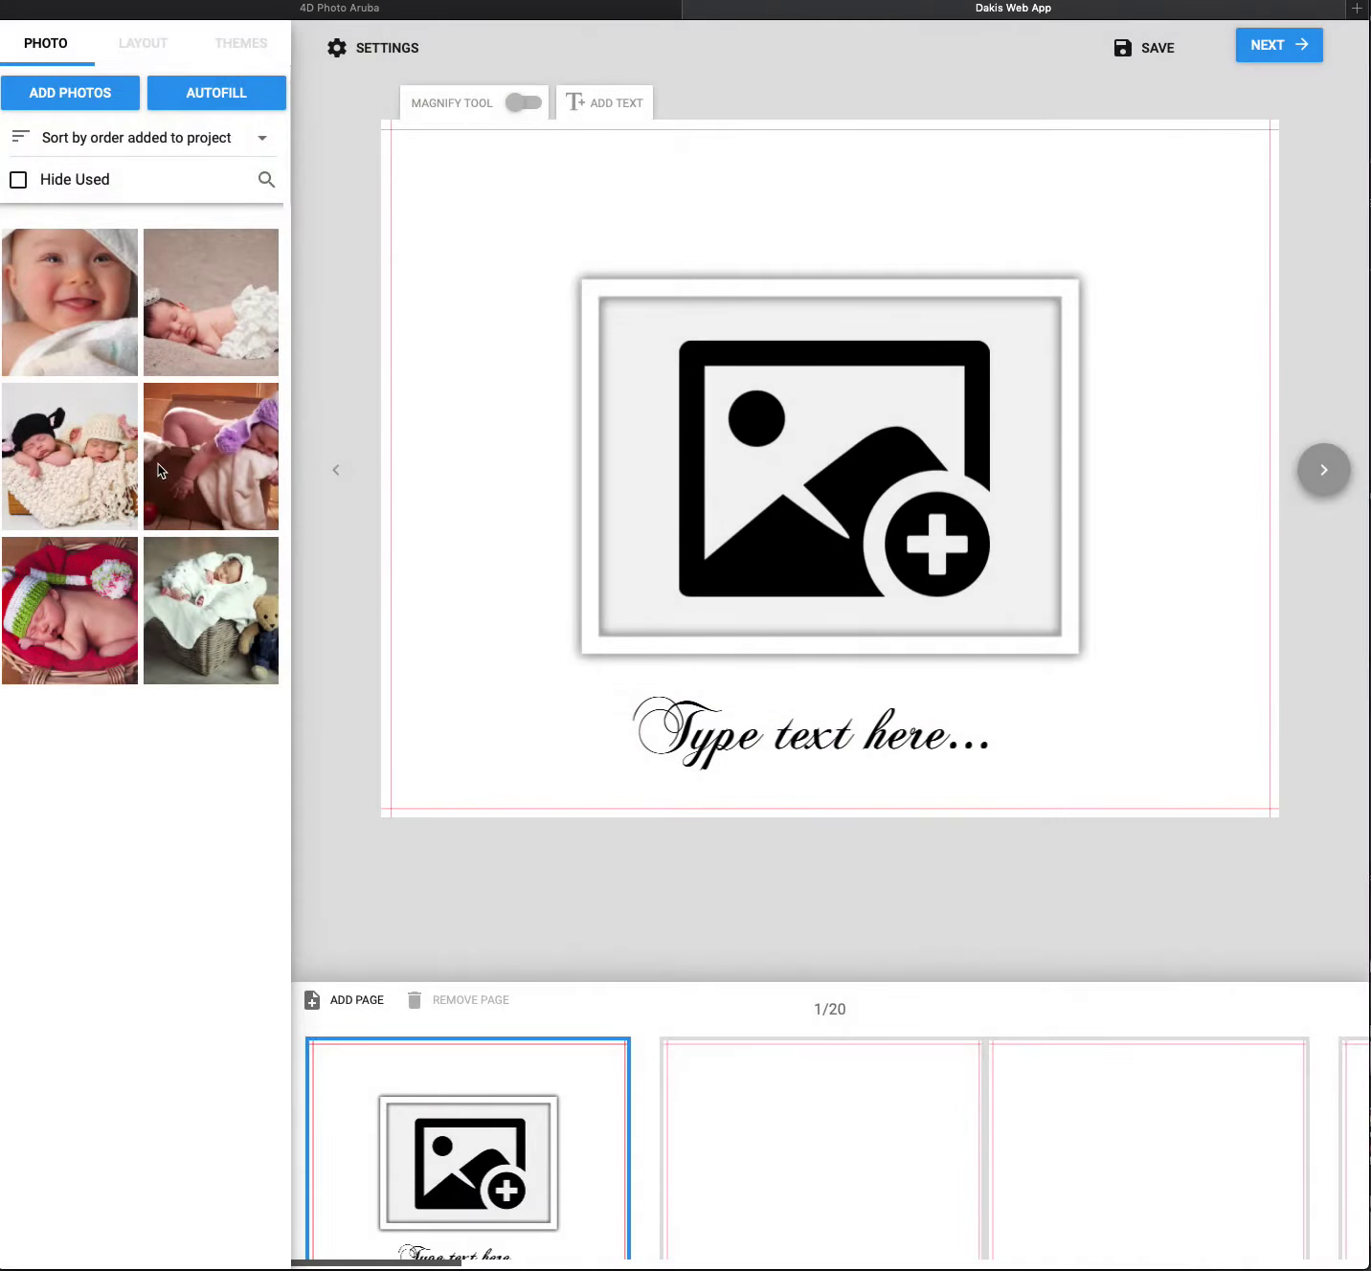
- Place Baby Smiling 1447521_xl.jpg in the cover page's photo frame and pan it down to show more of the head
{"action": "left_click", "coordinate": [50, 345]}
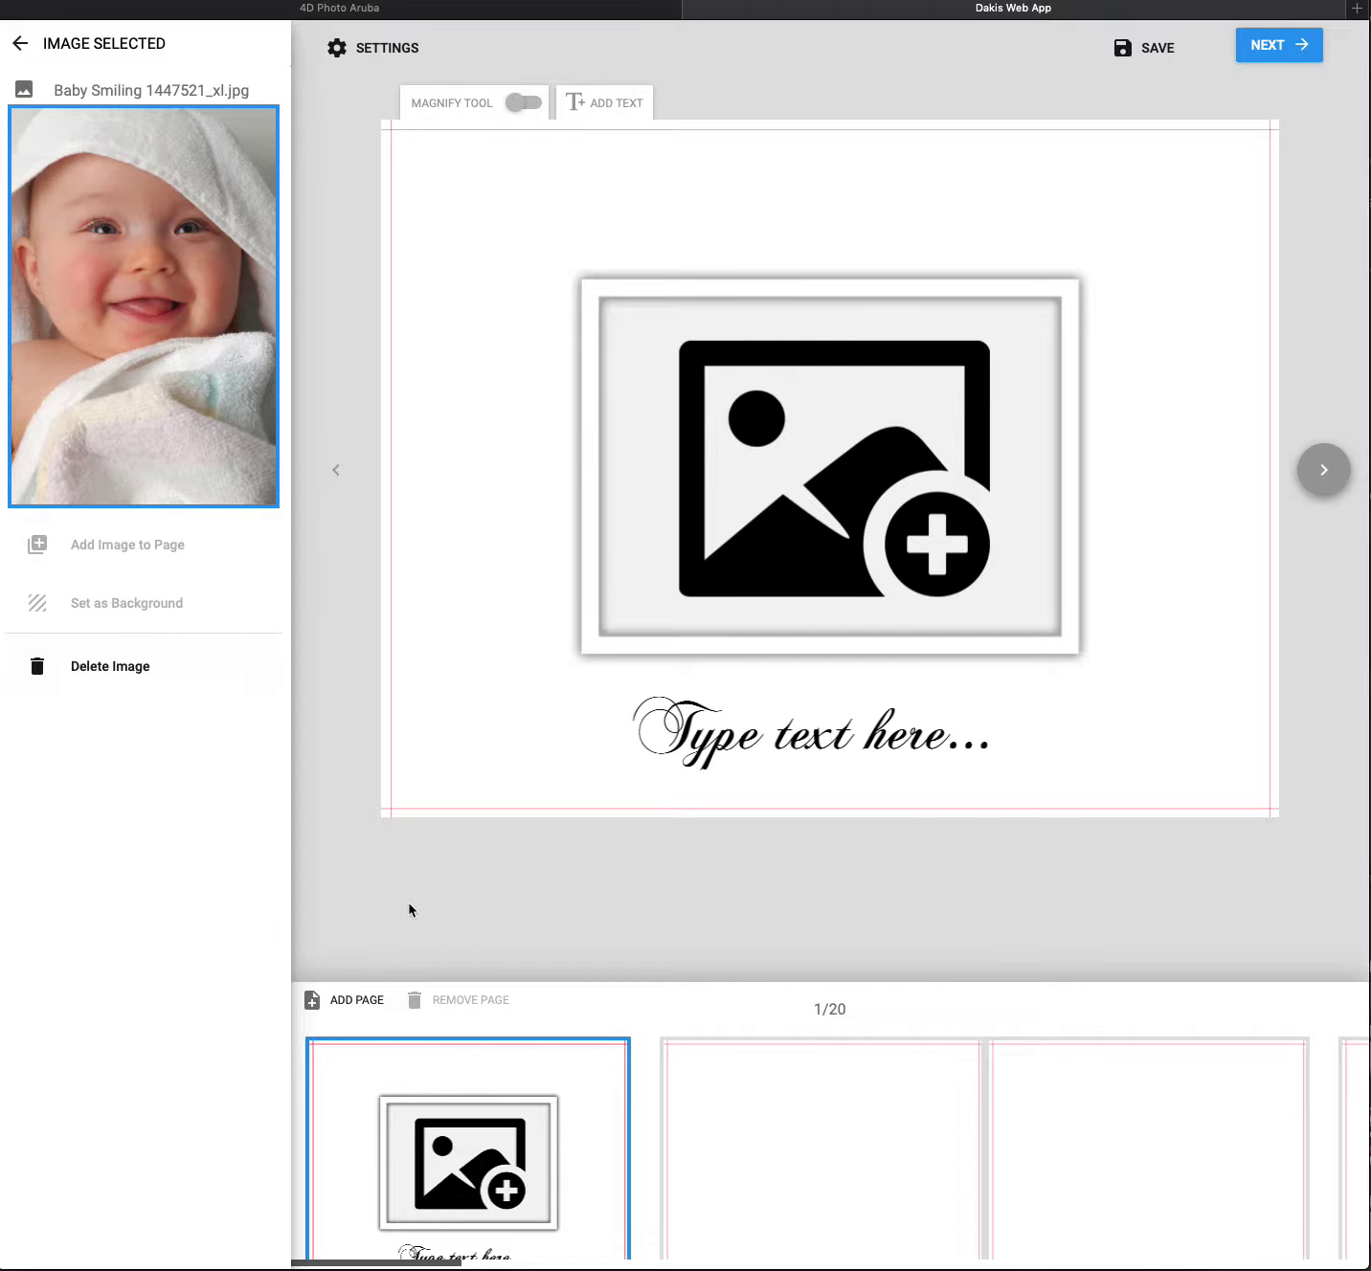
{"action": "left_click", "coordinate": [917, 581]}
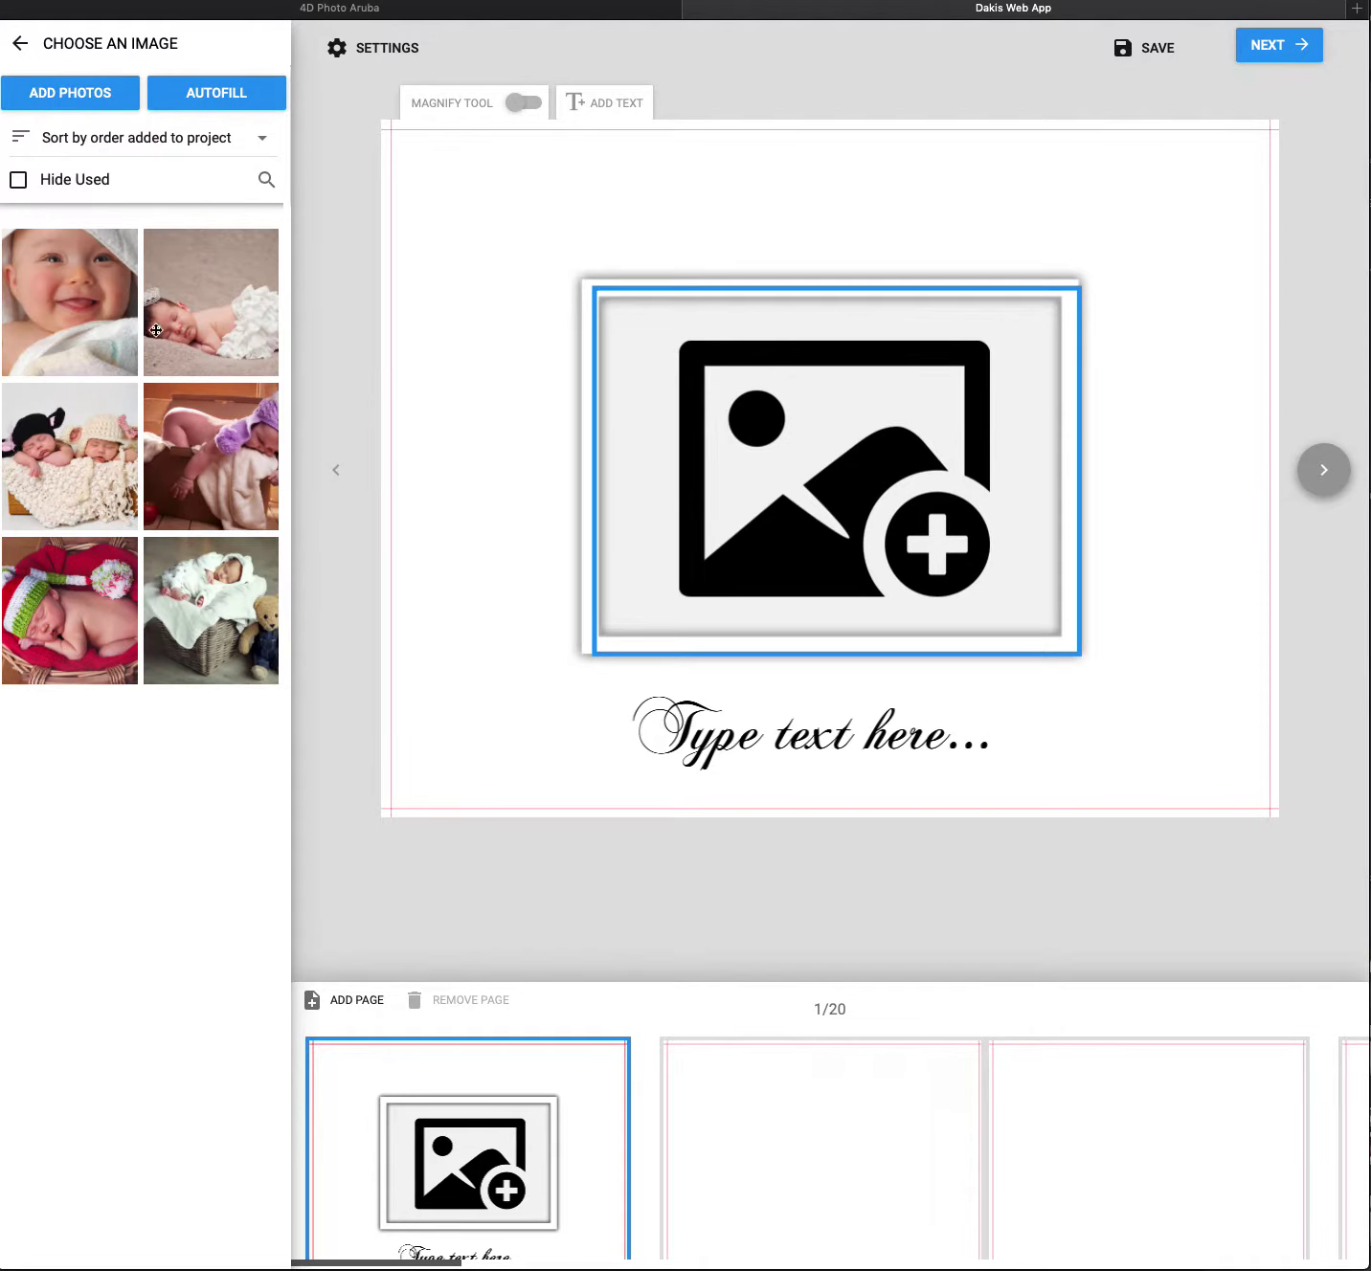
{"action": "left_click", "coordinate": [95, 318]}
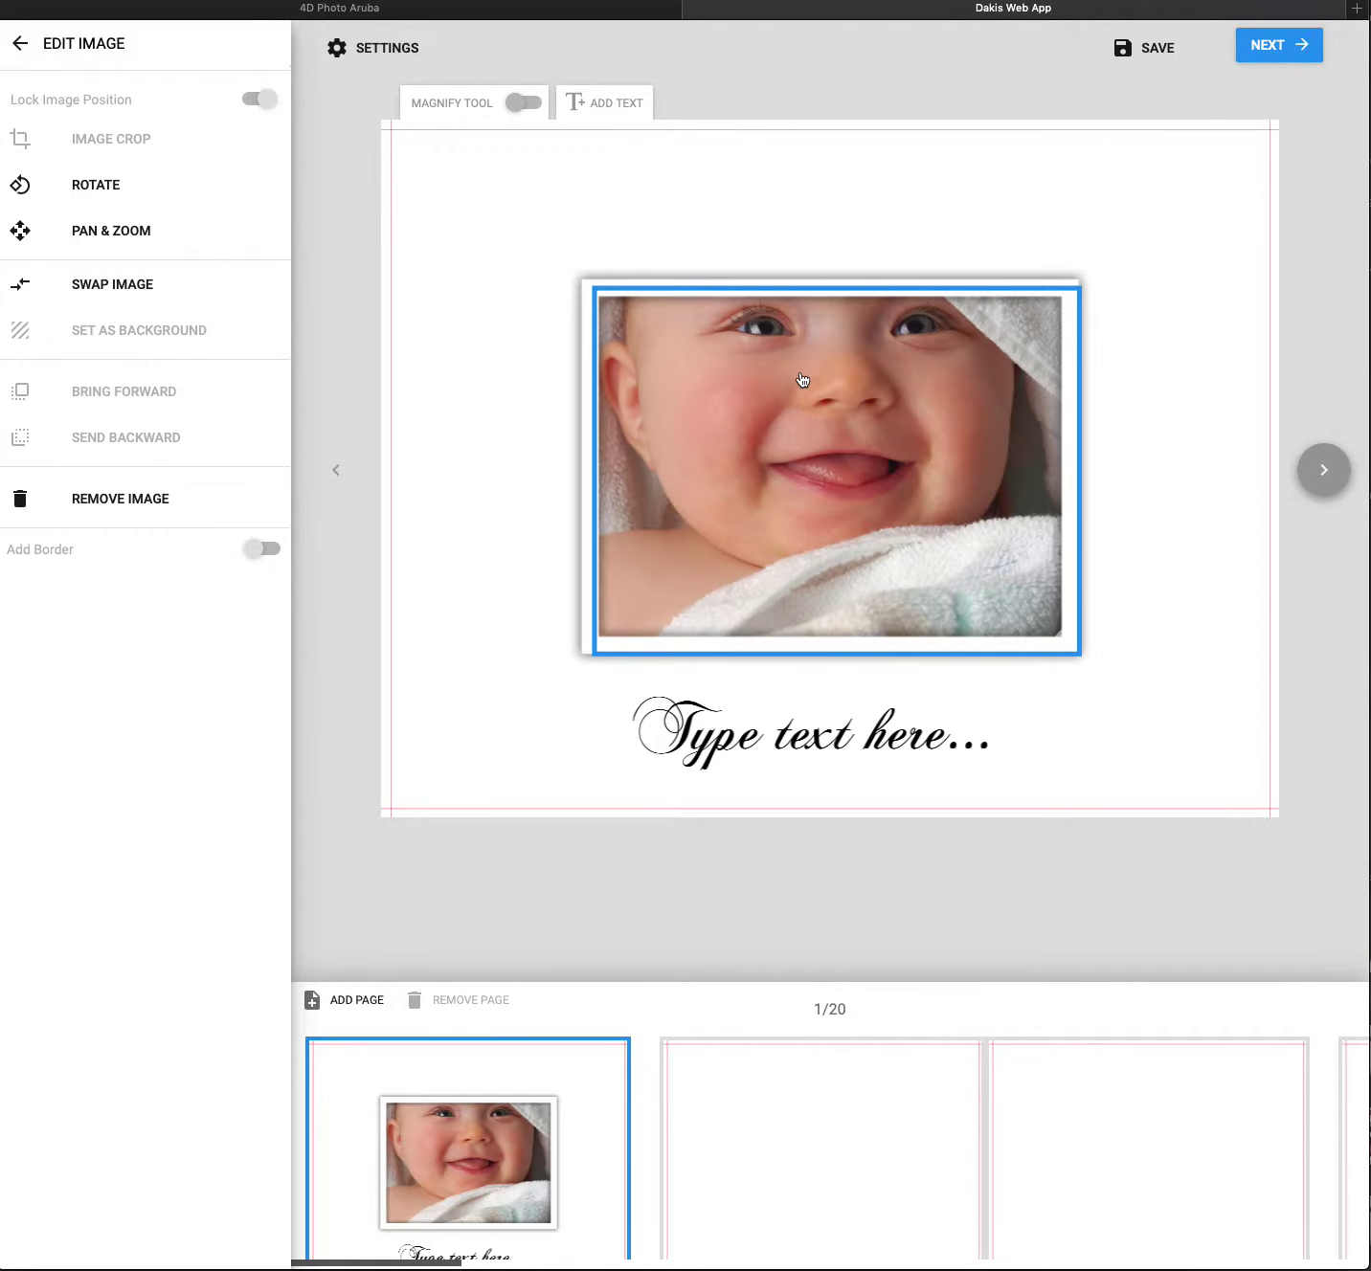
{"action": "left_click", "coordinate": [141, 239]}
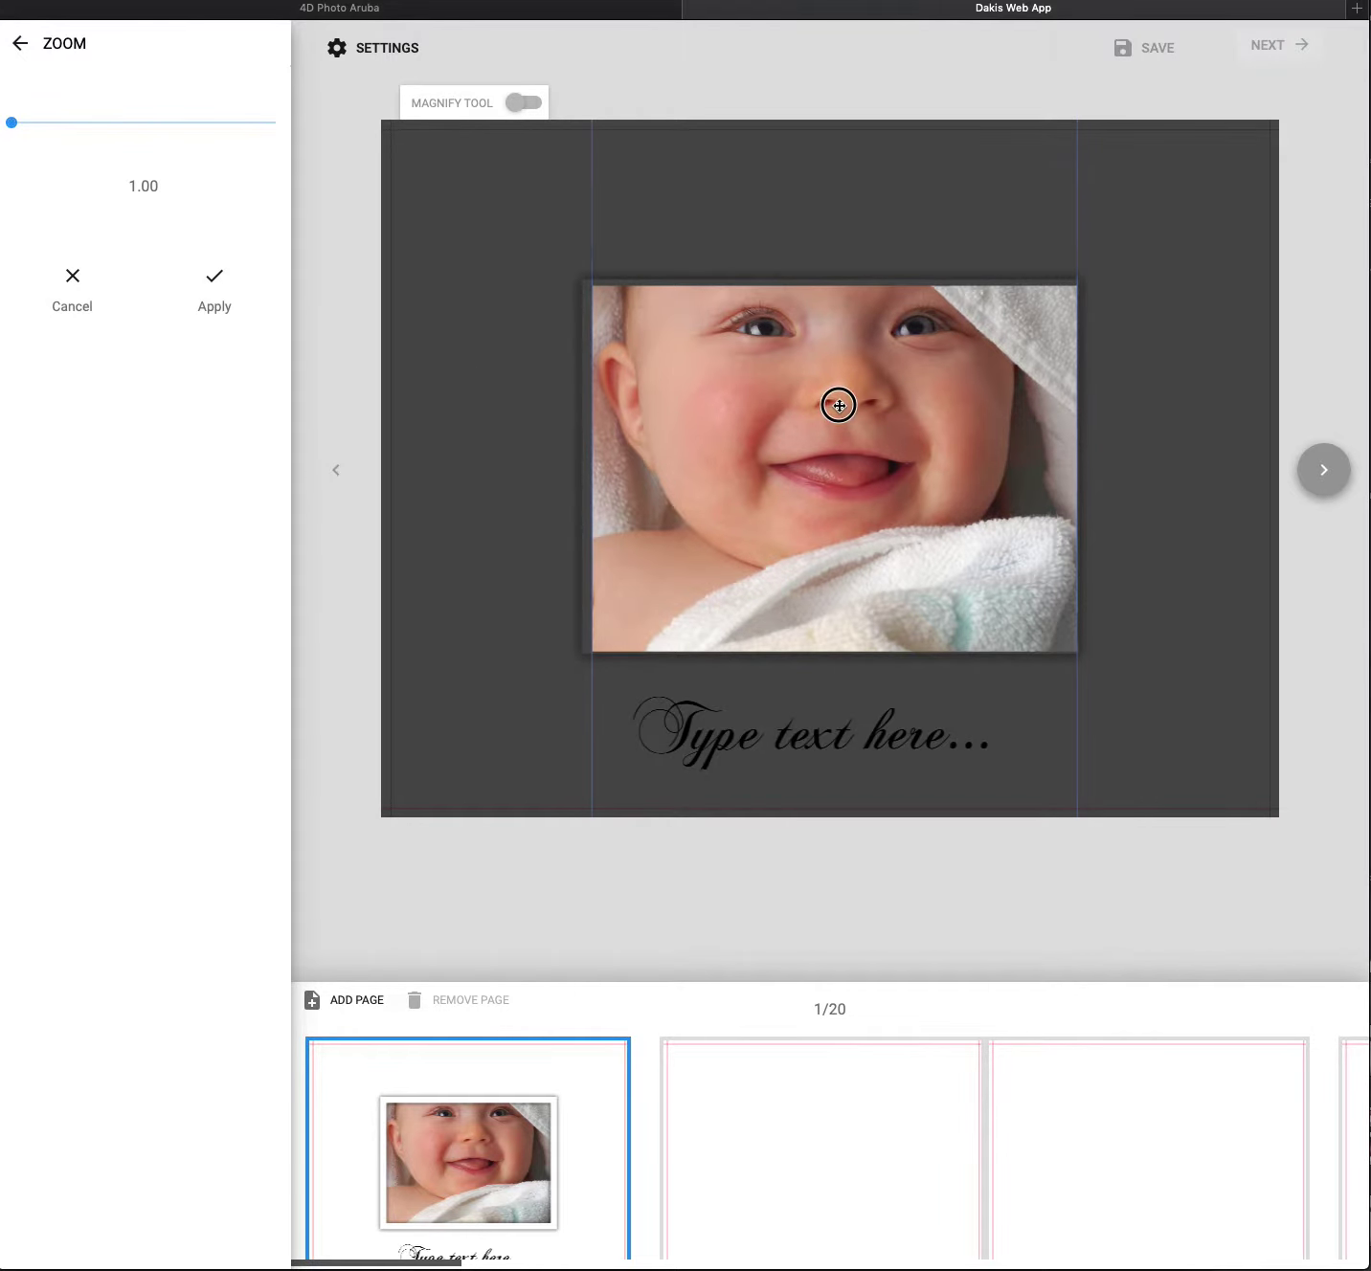
{"action": "left_click_drag", "start_coordinate": [838, 406], "coordinate": [799, 478]}
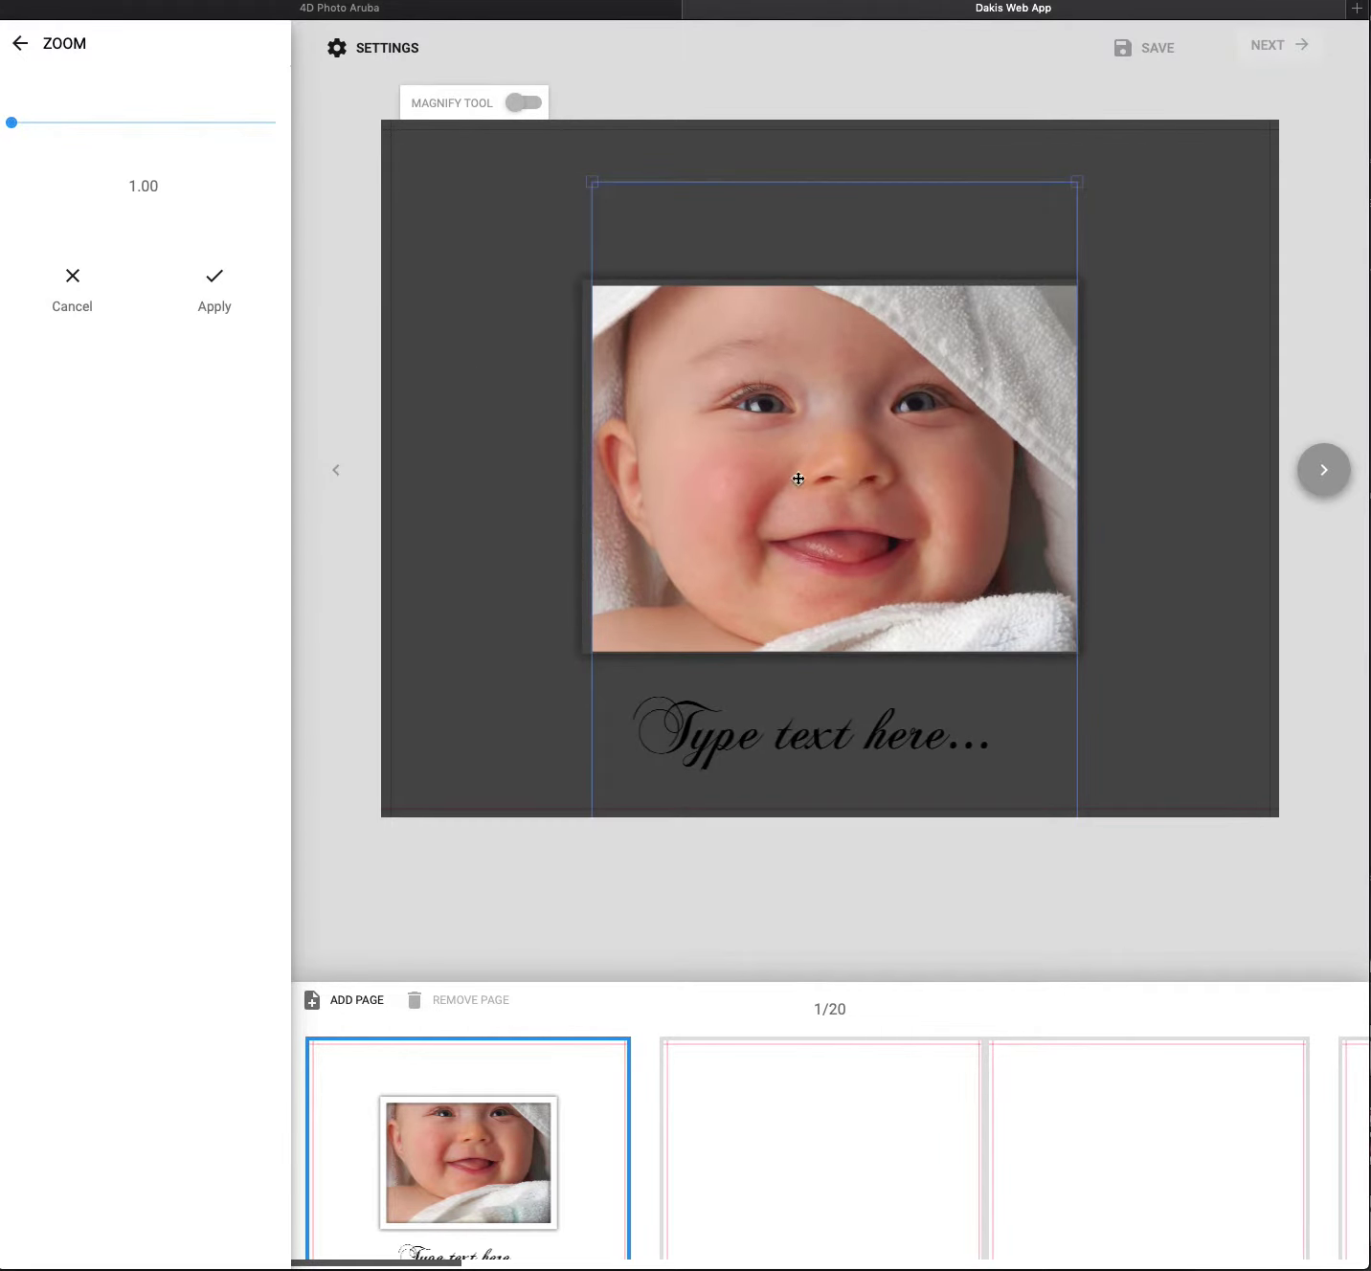
{"action": "left_click", "coordinate": [214, 279]}
- Add shutterstock_112162598.jpg, the sleeping baby with the crown, to page 2
{"action": "left_click", "coordinate": [761, 1139]}
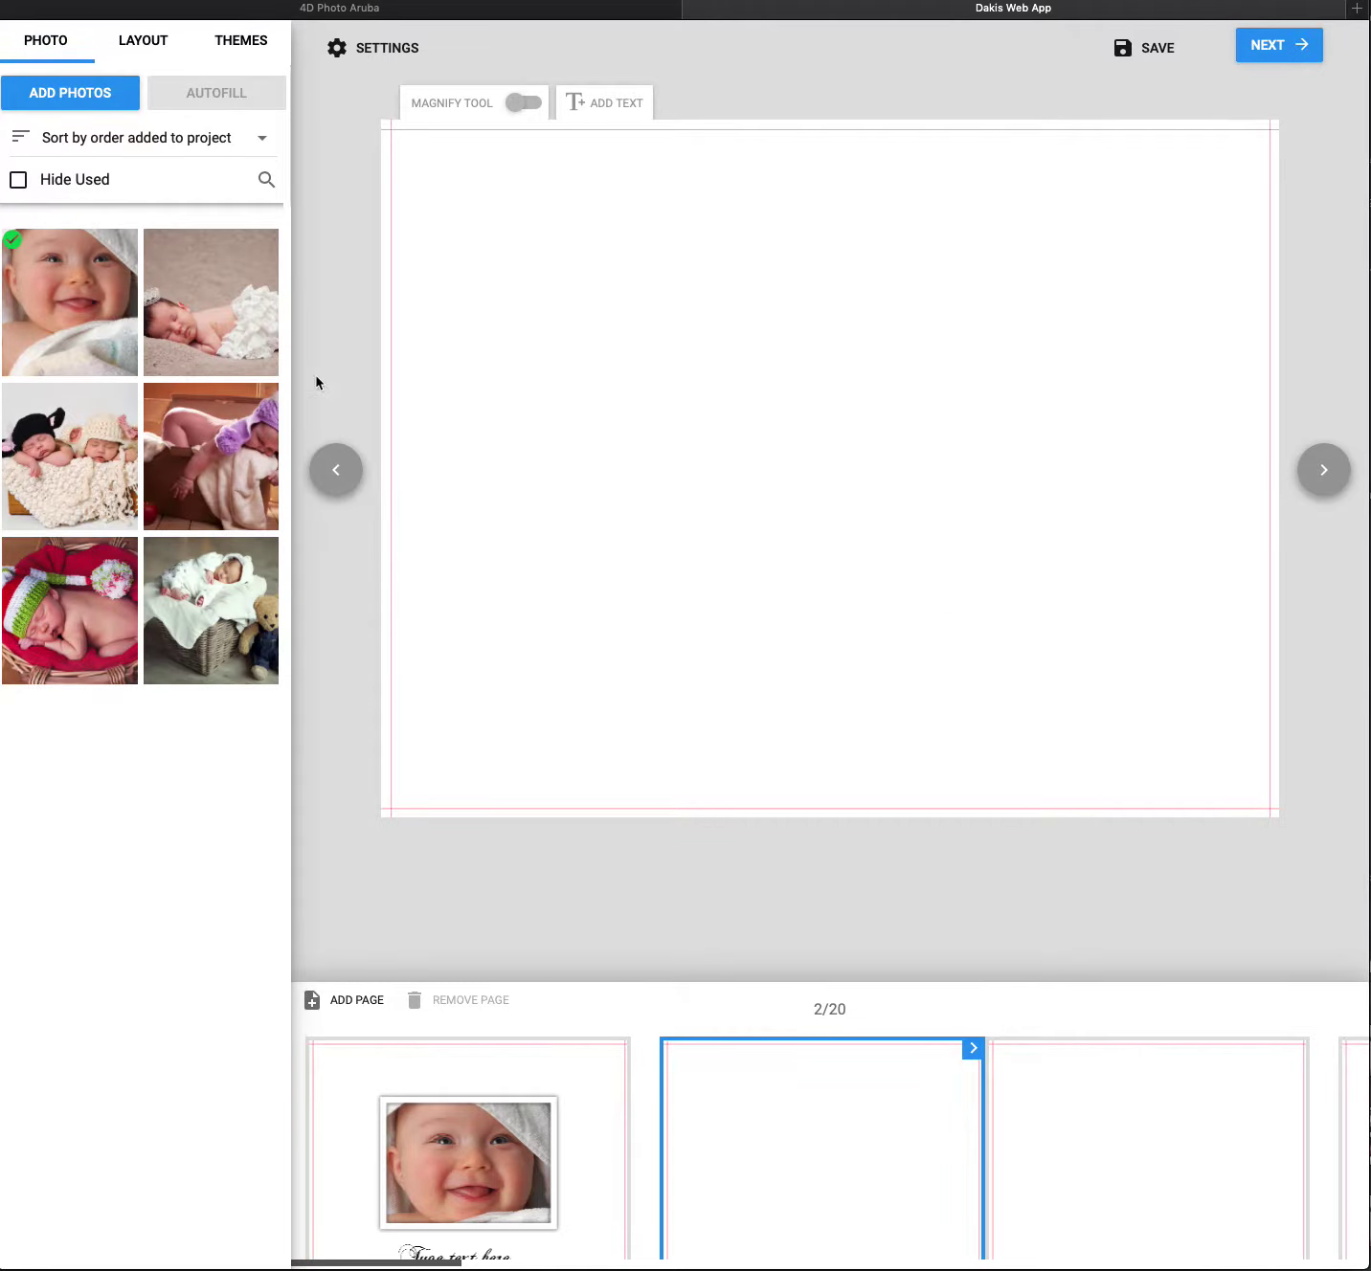
{"action": "left_click", "coordinate": [181, 293]}
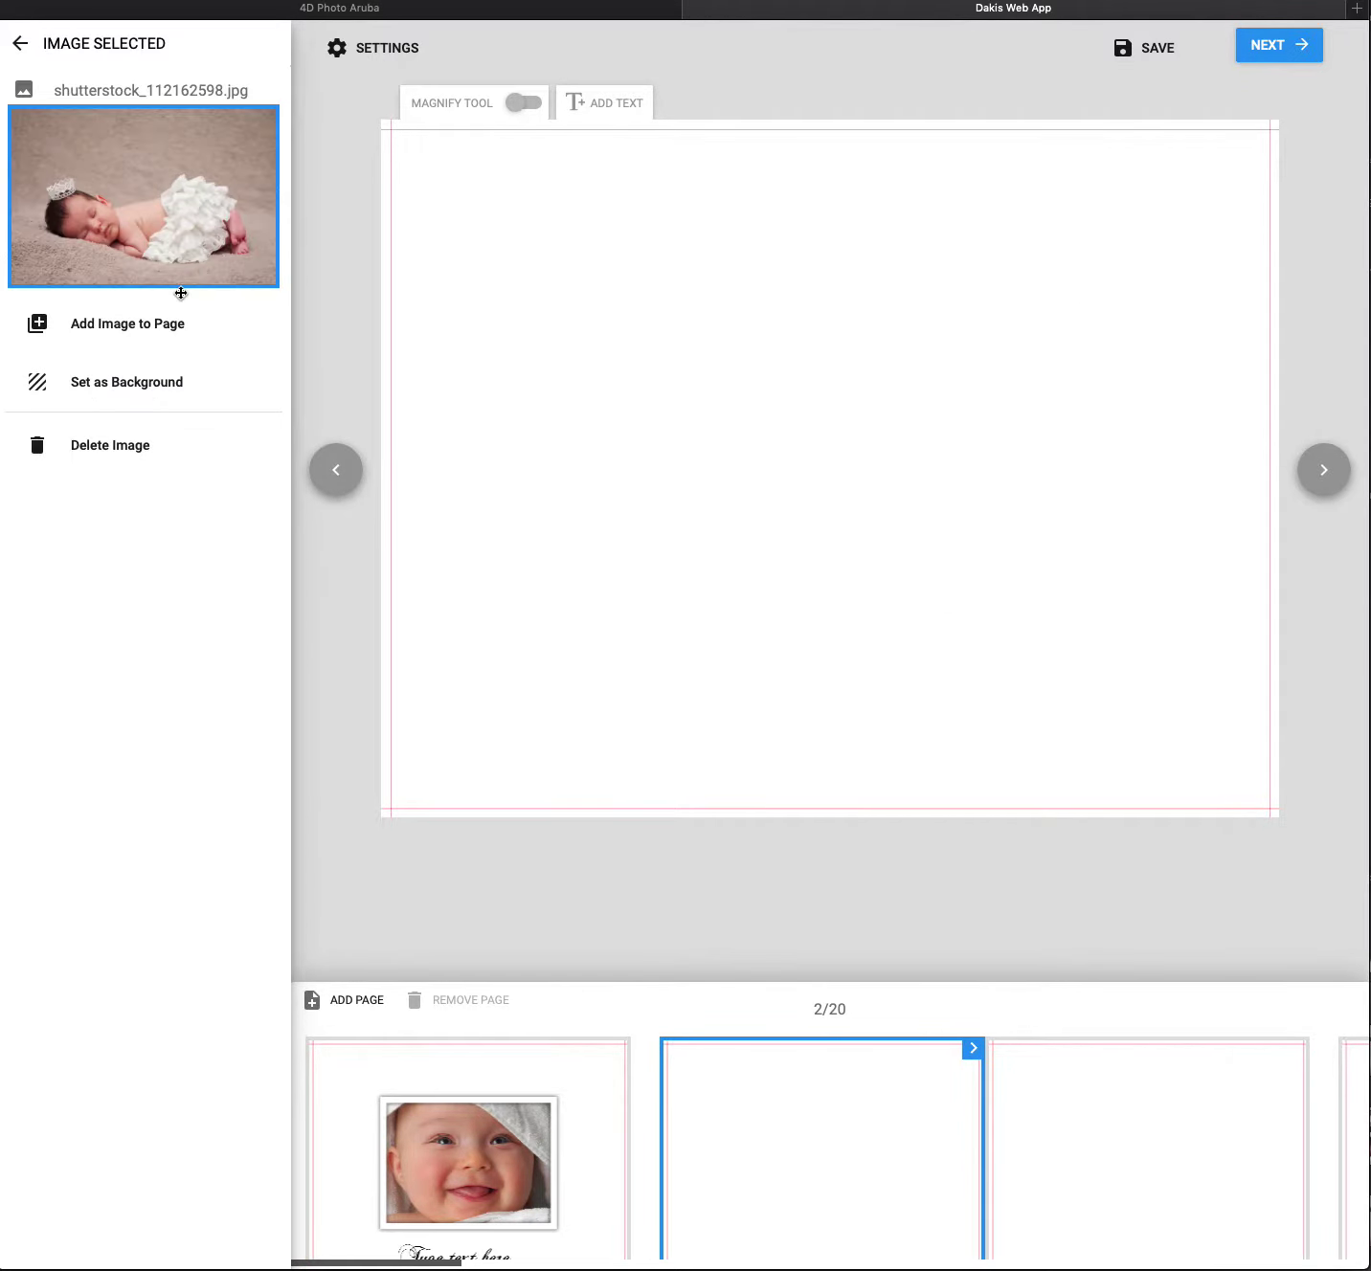
{"action": "left_click", "coordinate": [141, 323]}
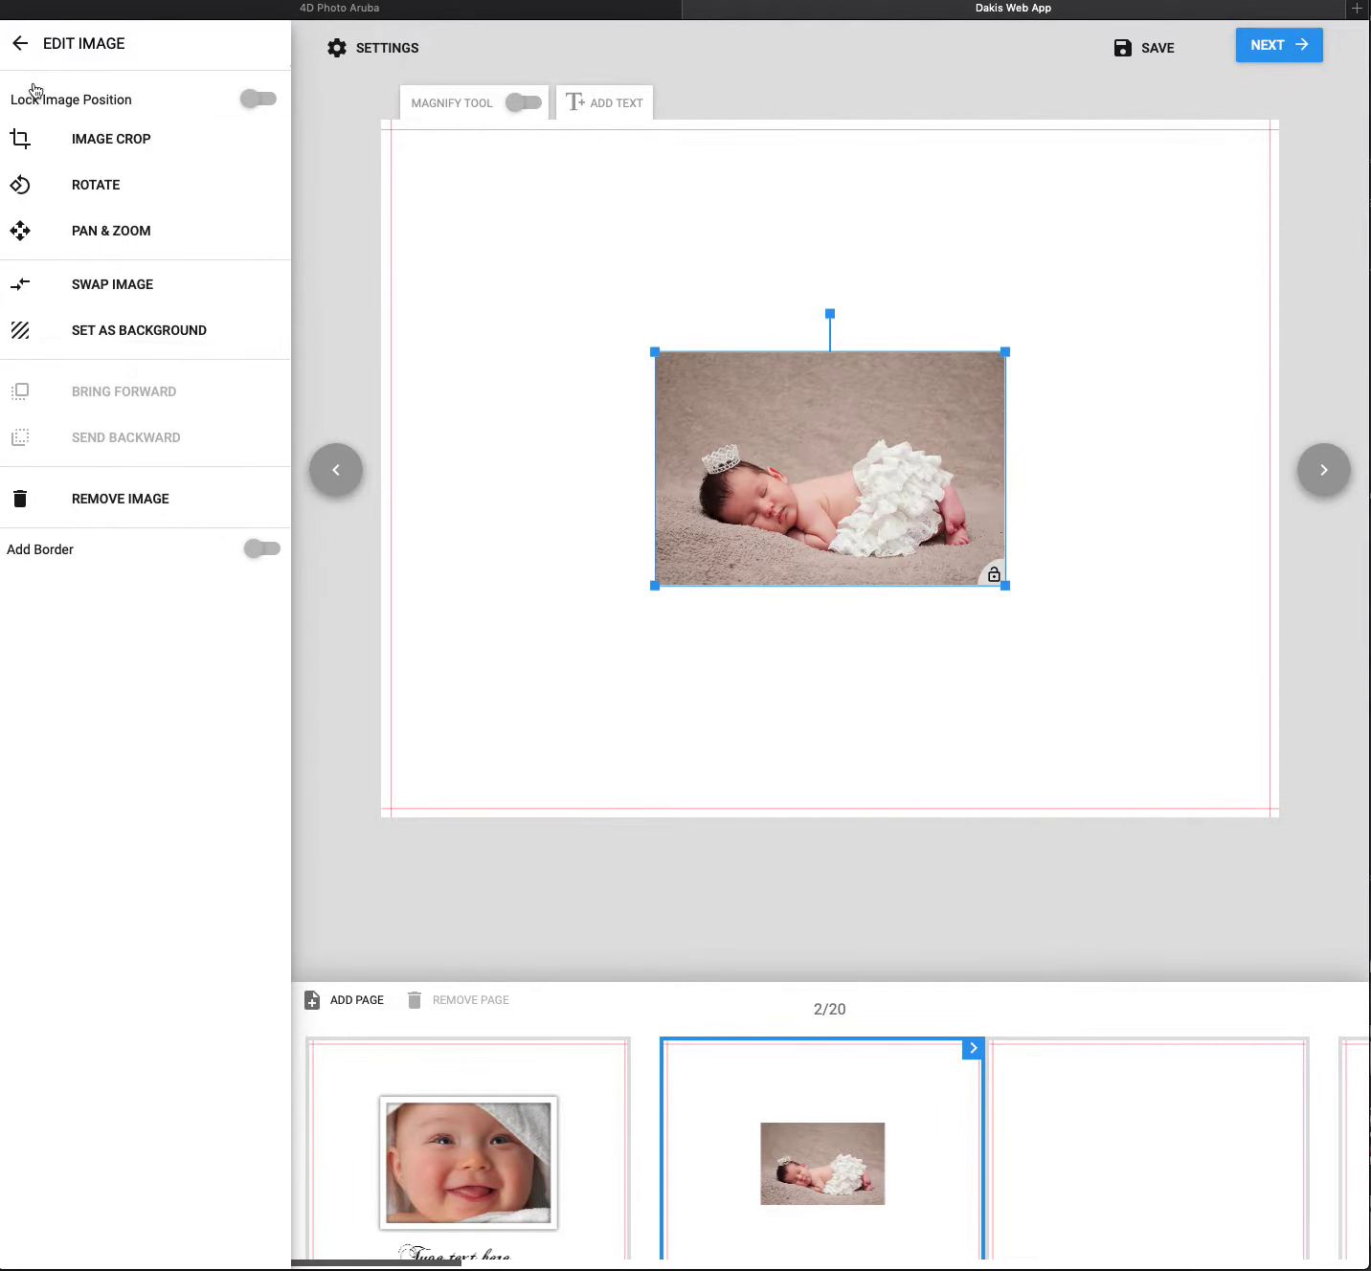
{"action": "left_click", "coordinate": [19, 43]}
- Add shutterstock_114103375.jpg to page 2 and move it to the page's upper left
{"action": "left_click", "coordinate": [60, 473]}
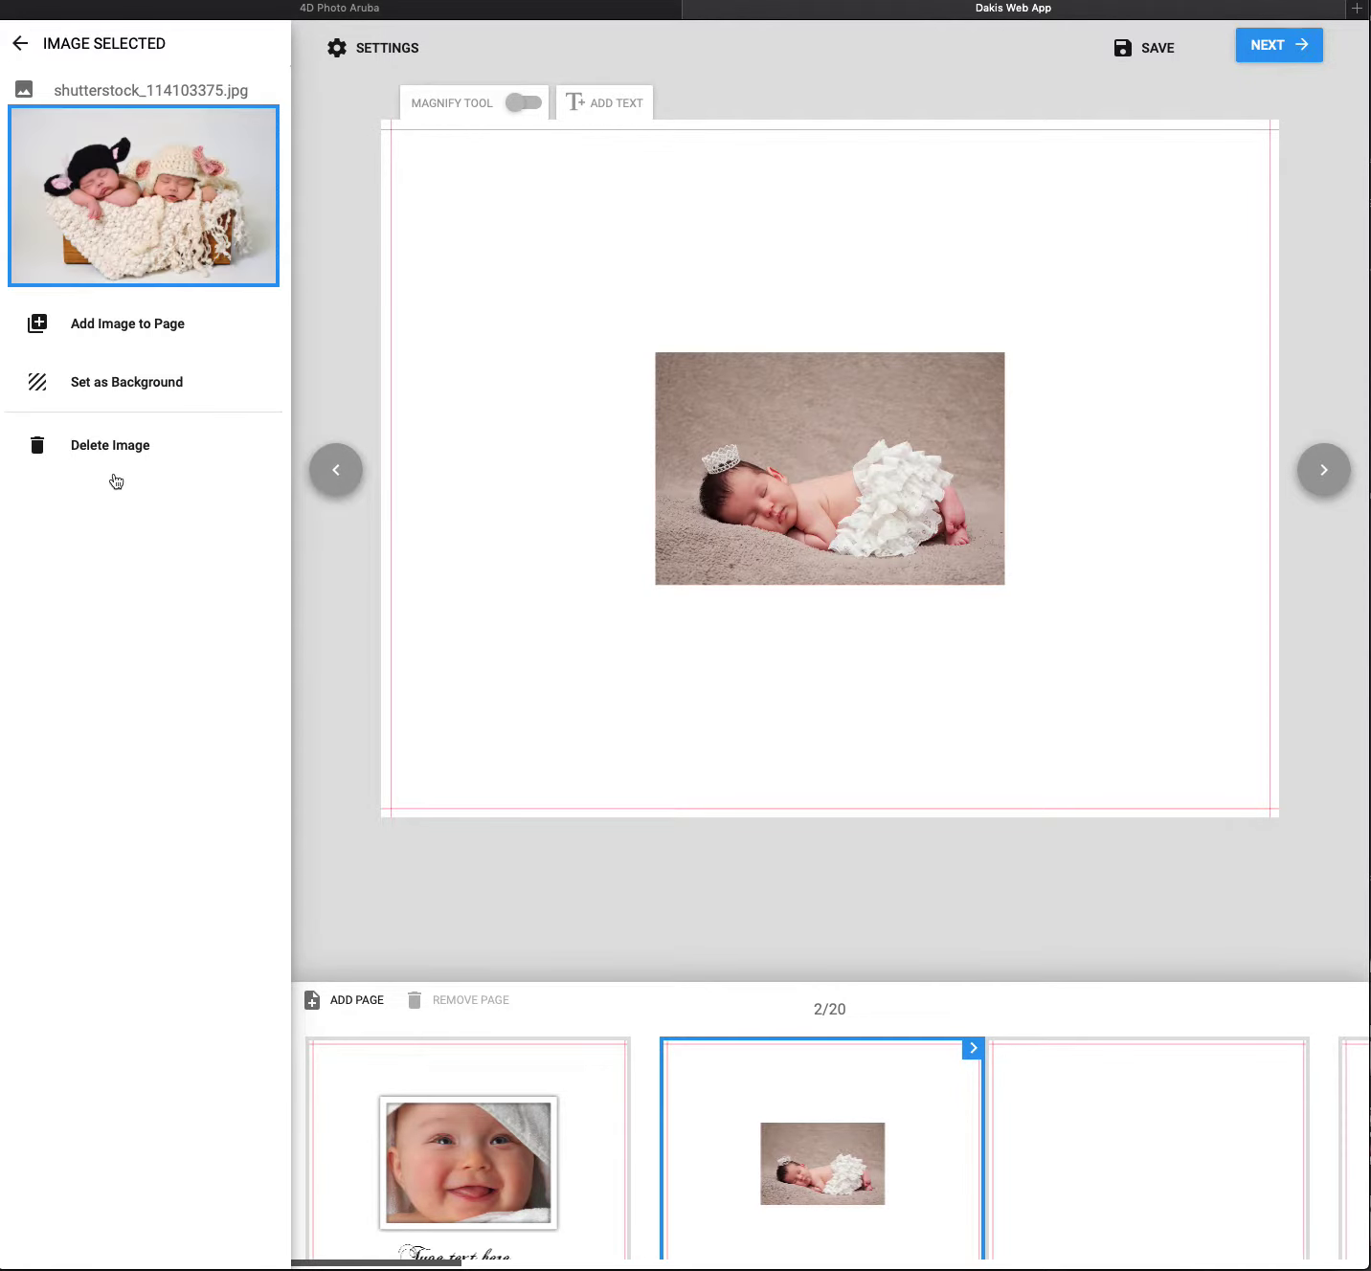
{"action": "left_click", "coordinate": [172, 330]}
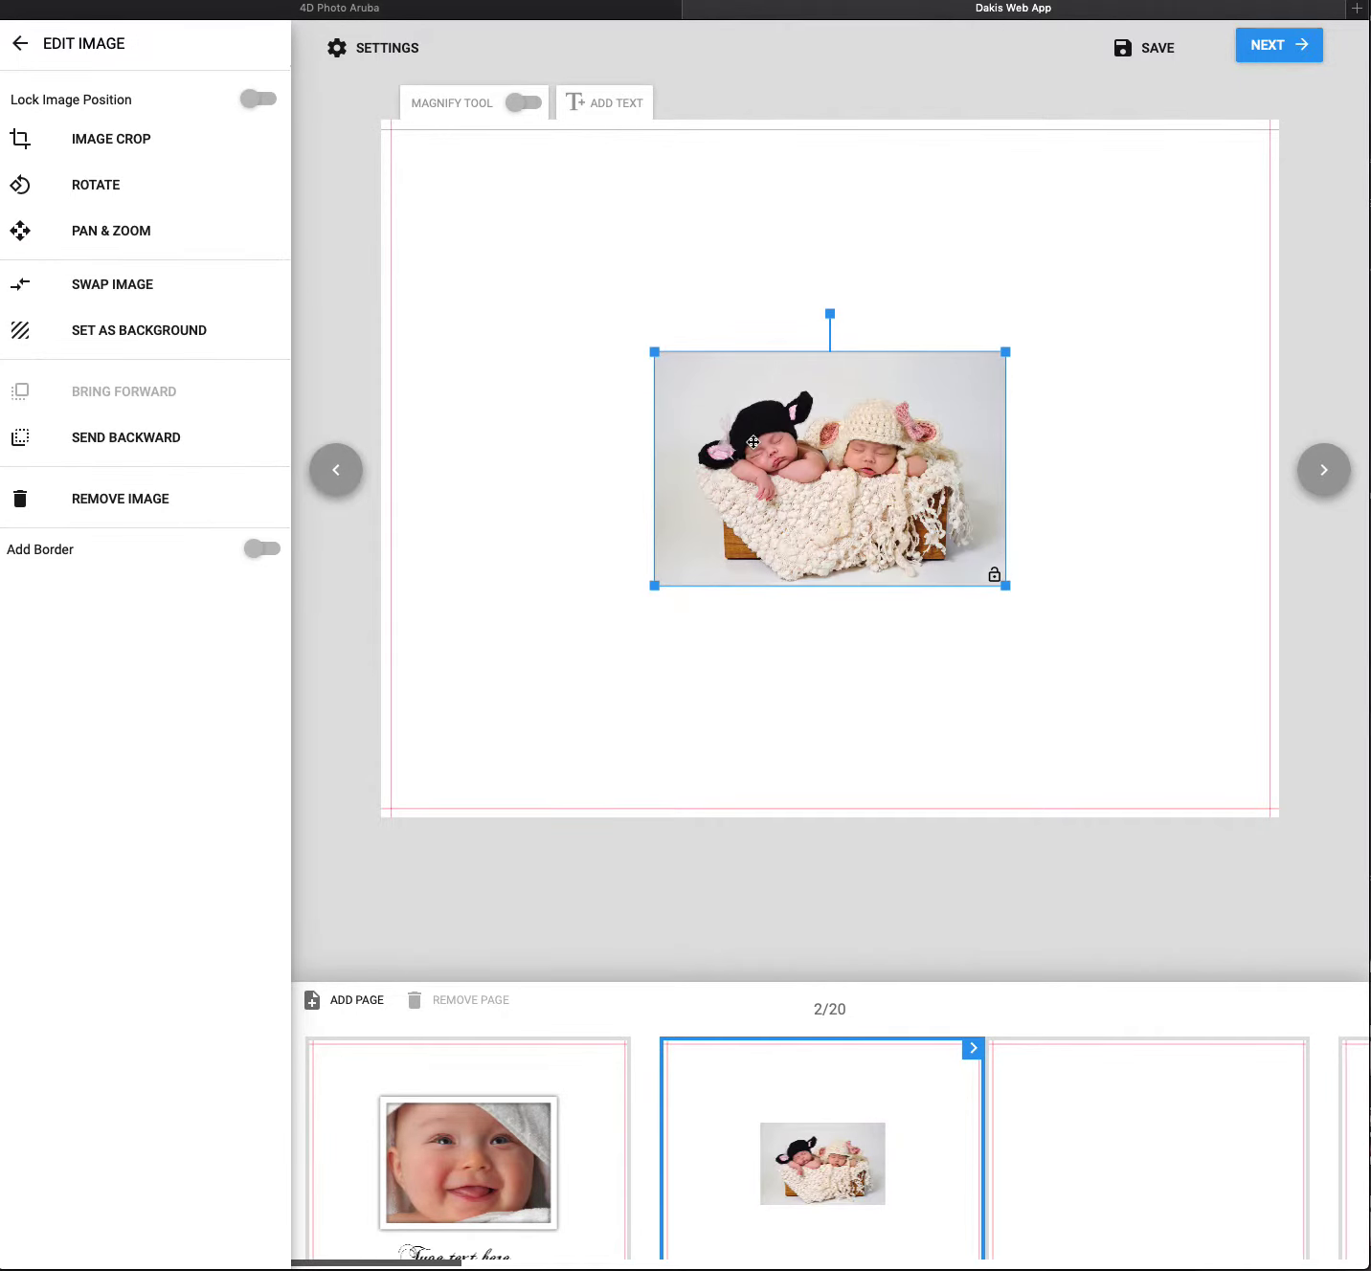
{"action": "left_click_drag", "start_coordinate": [754, 443], "coordinate": [562, 266]}
{"action": "left_click", "coordinate": [27, 48]}
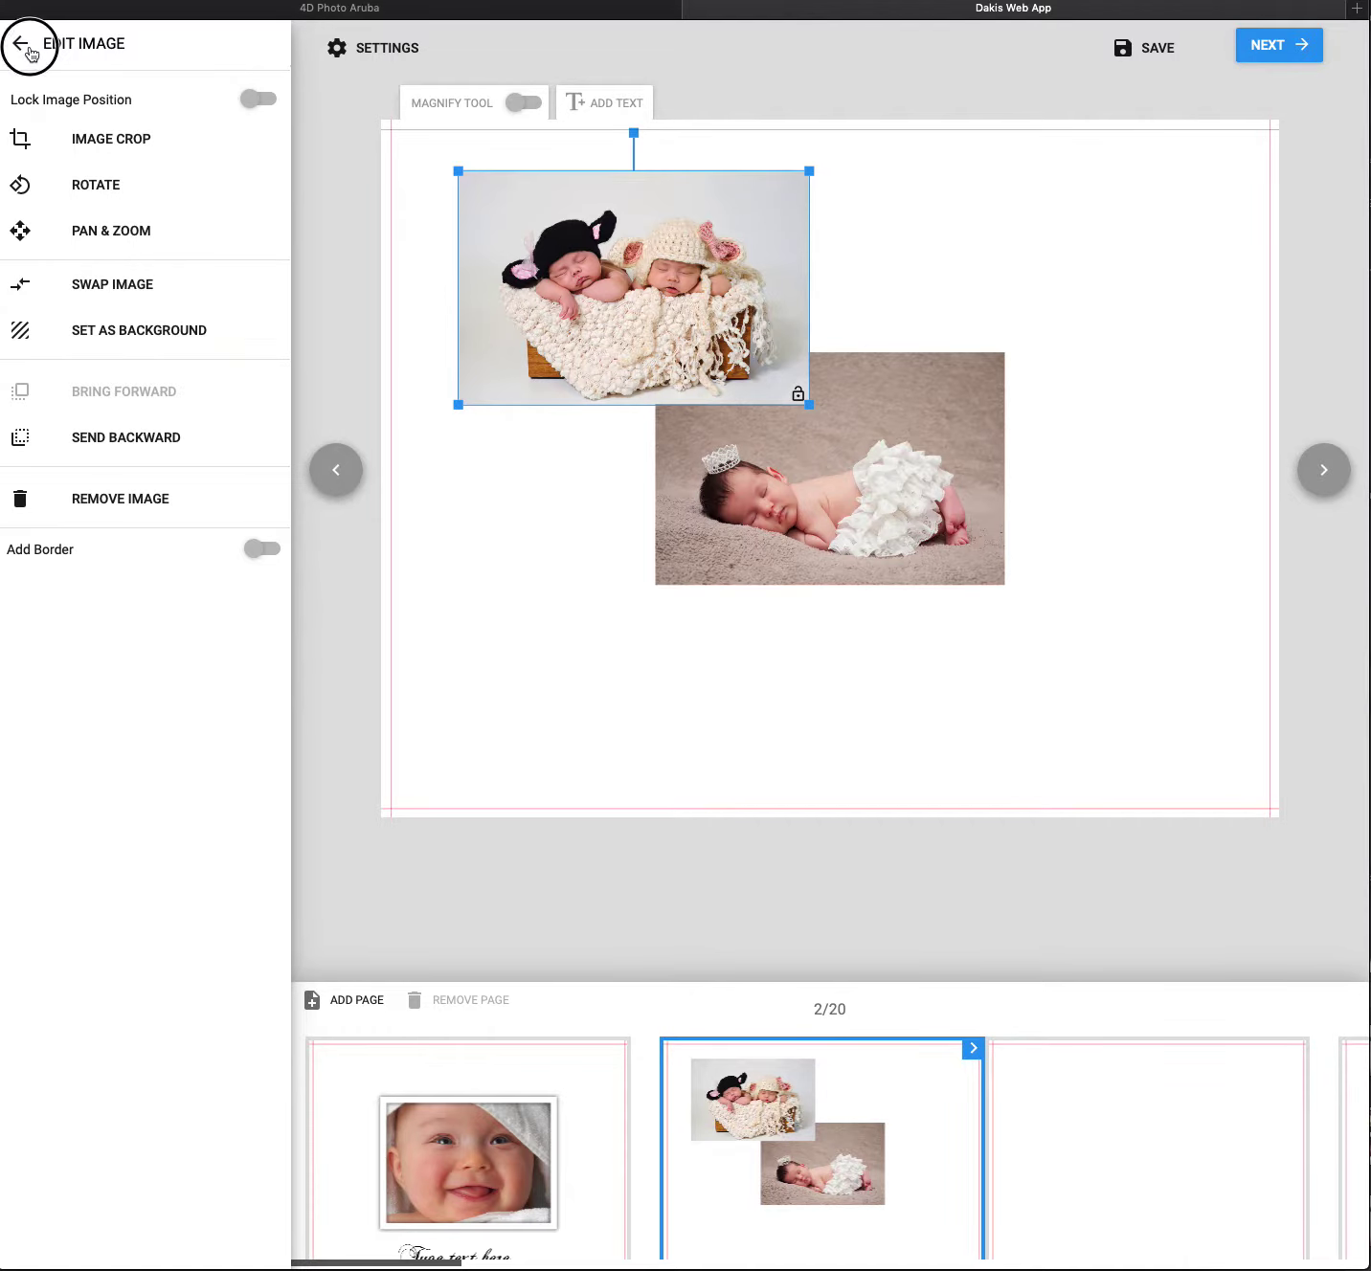
- Add shutterstock_237695356.jpg to the lower left of page 2 and move the crowned baby photo to the page's right side
{"action": "left_click", "coordinate": [219, 544]}
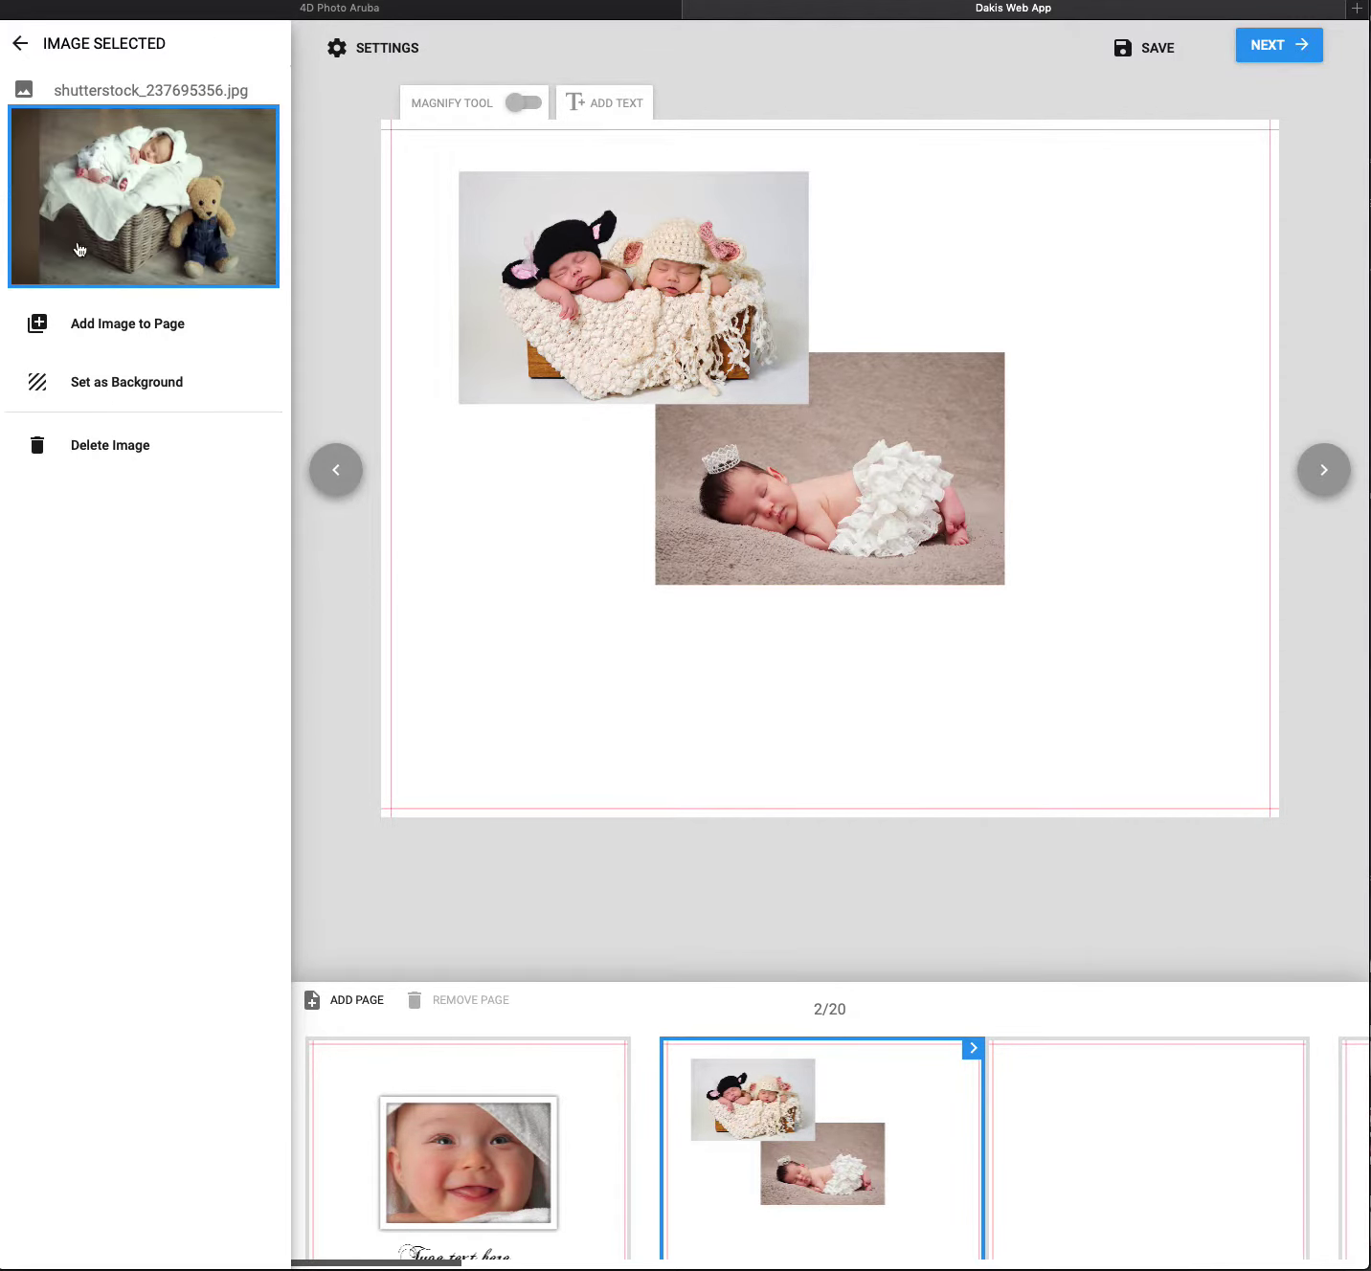
{"action": "left_click", "coordinate": [110, 321]}
{"action": "left_click_drag", "start_coordinate": [818, 438], "coordinate": [567, 623]}
{"action": "left_click_drag", "start_coordinate": [797, 484], "coordinate": [1083, 455]}
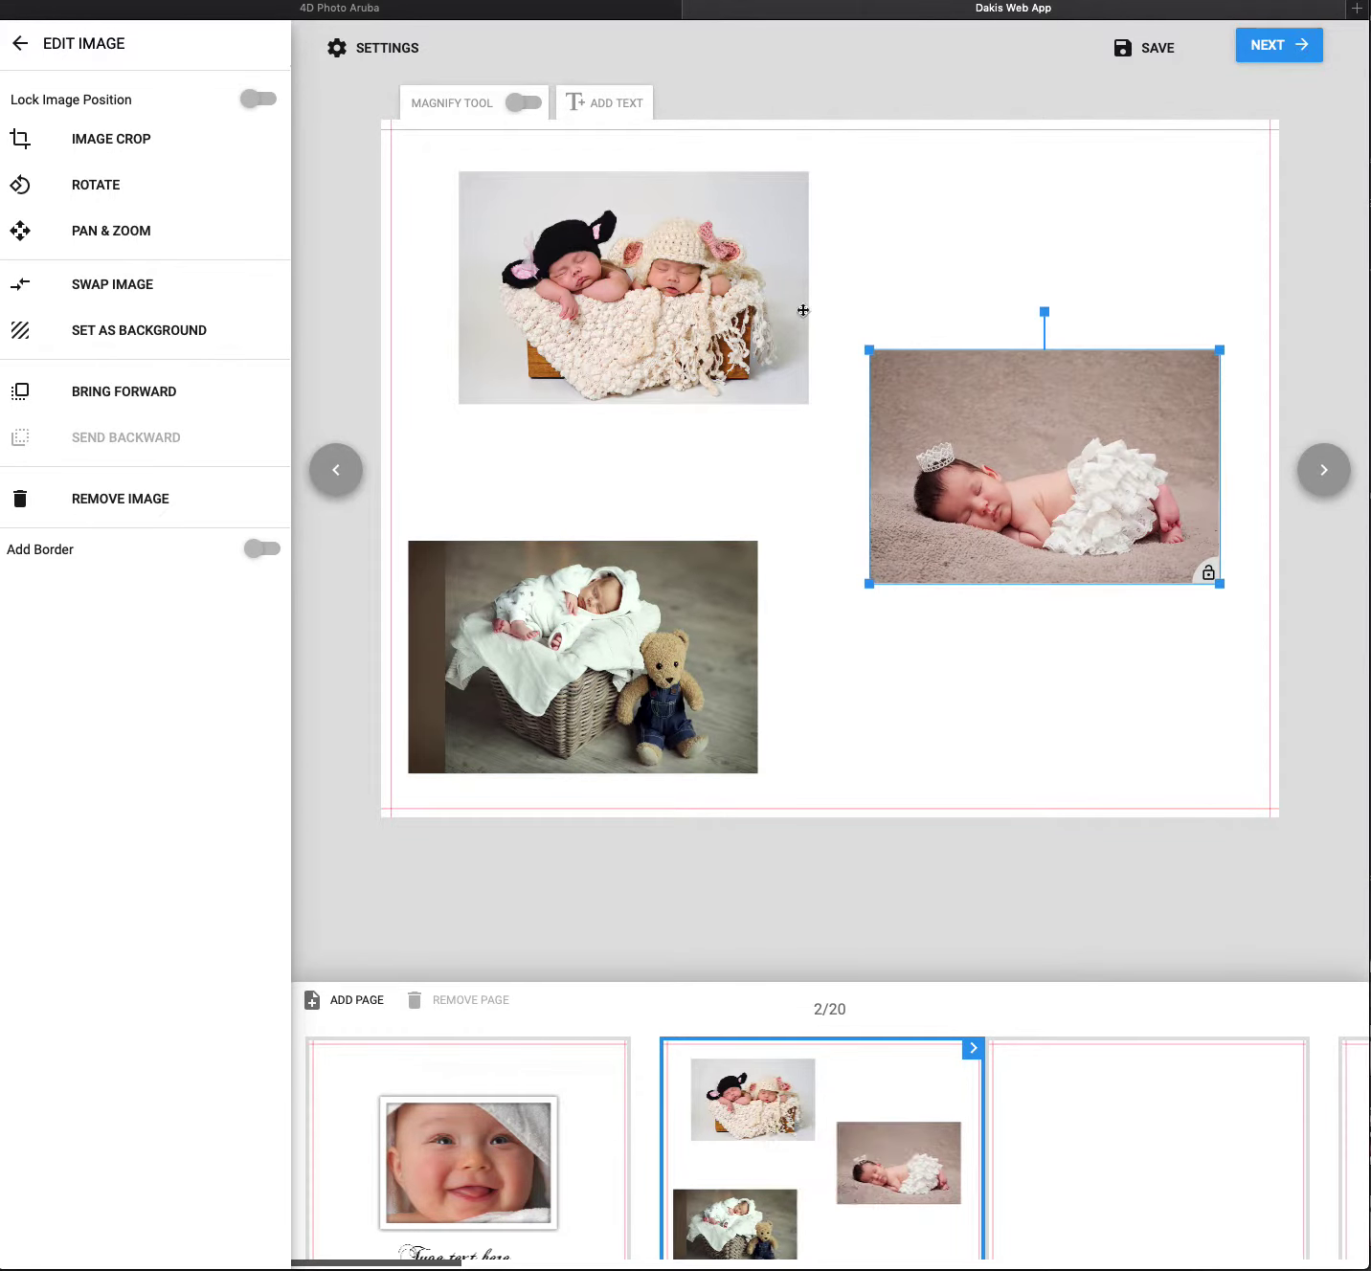
{"action": "left_click", "coordinate": [29, 45]}
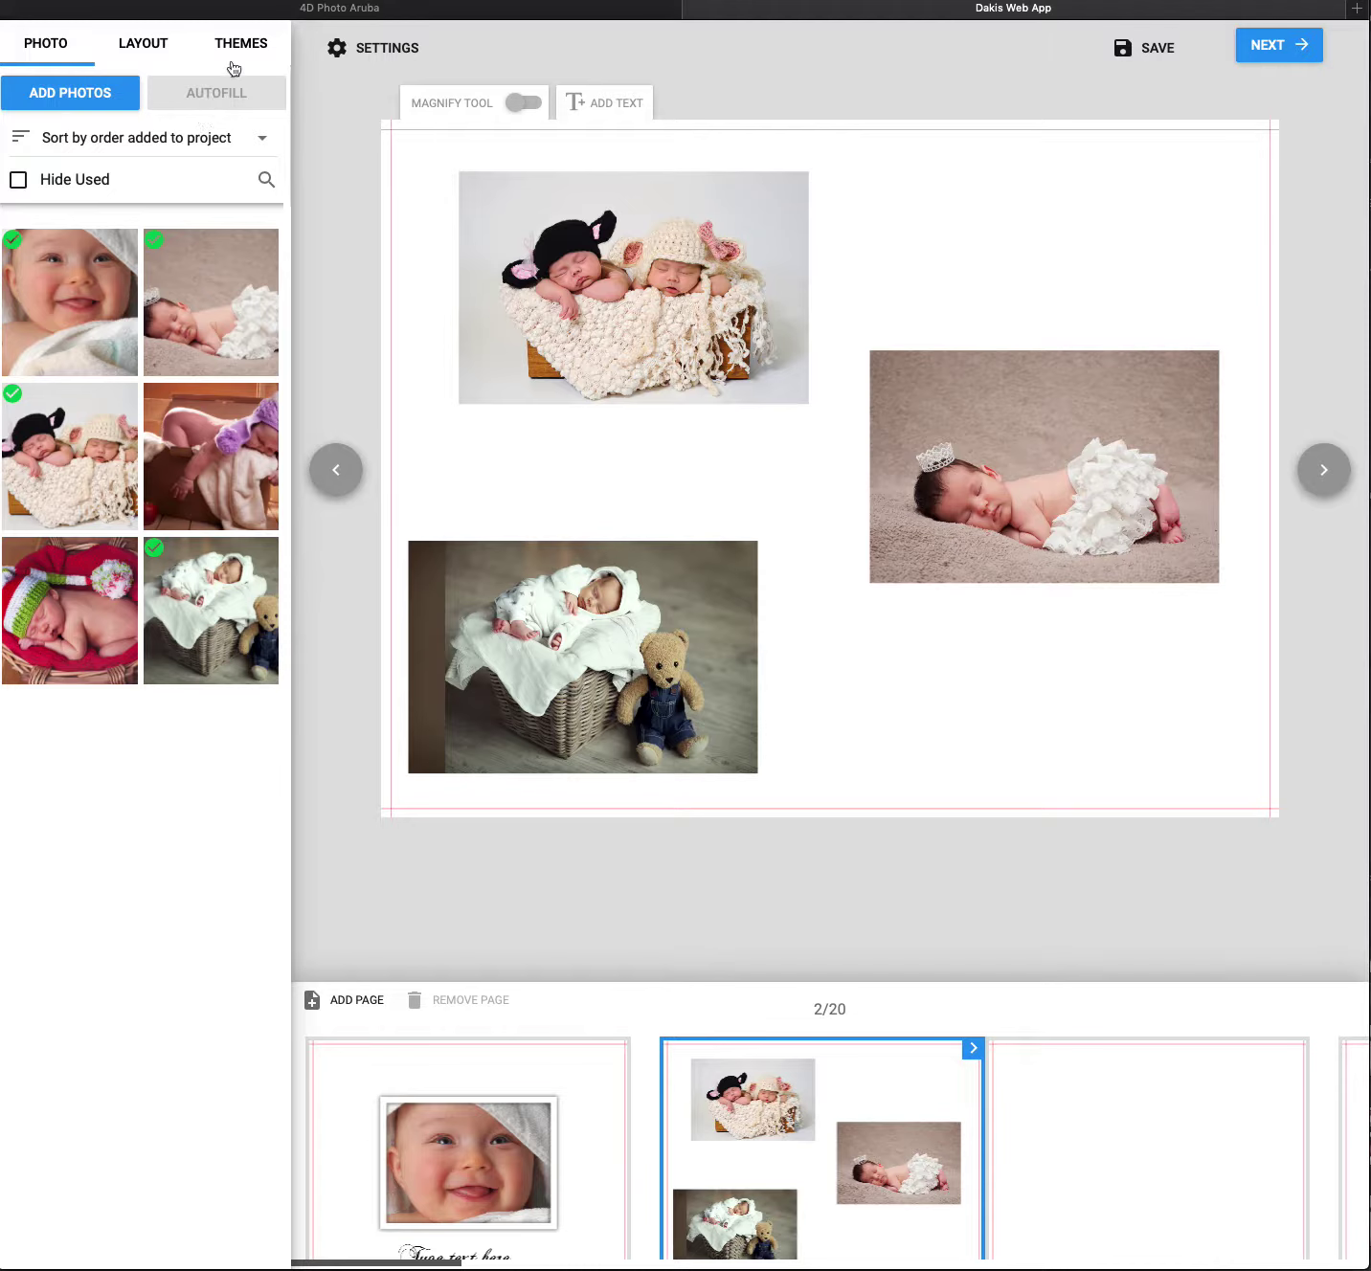
- Apply the first Soft Pastels theme, the plain pink-yellow-teal gradient, as the background of page 2
{"action": "left_click", "coordinate": [267, 54]}
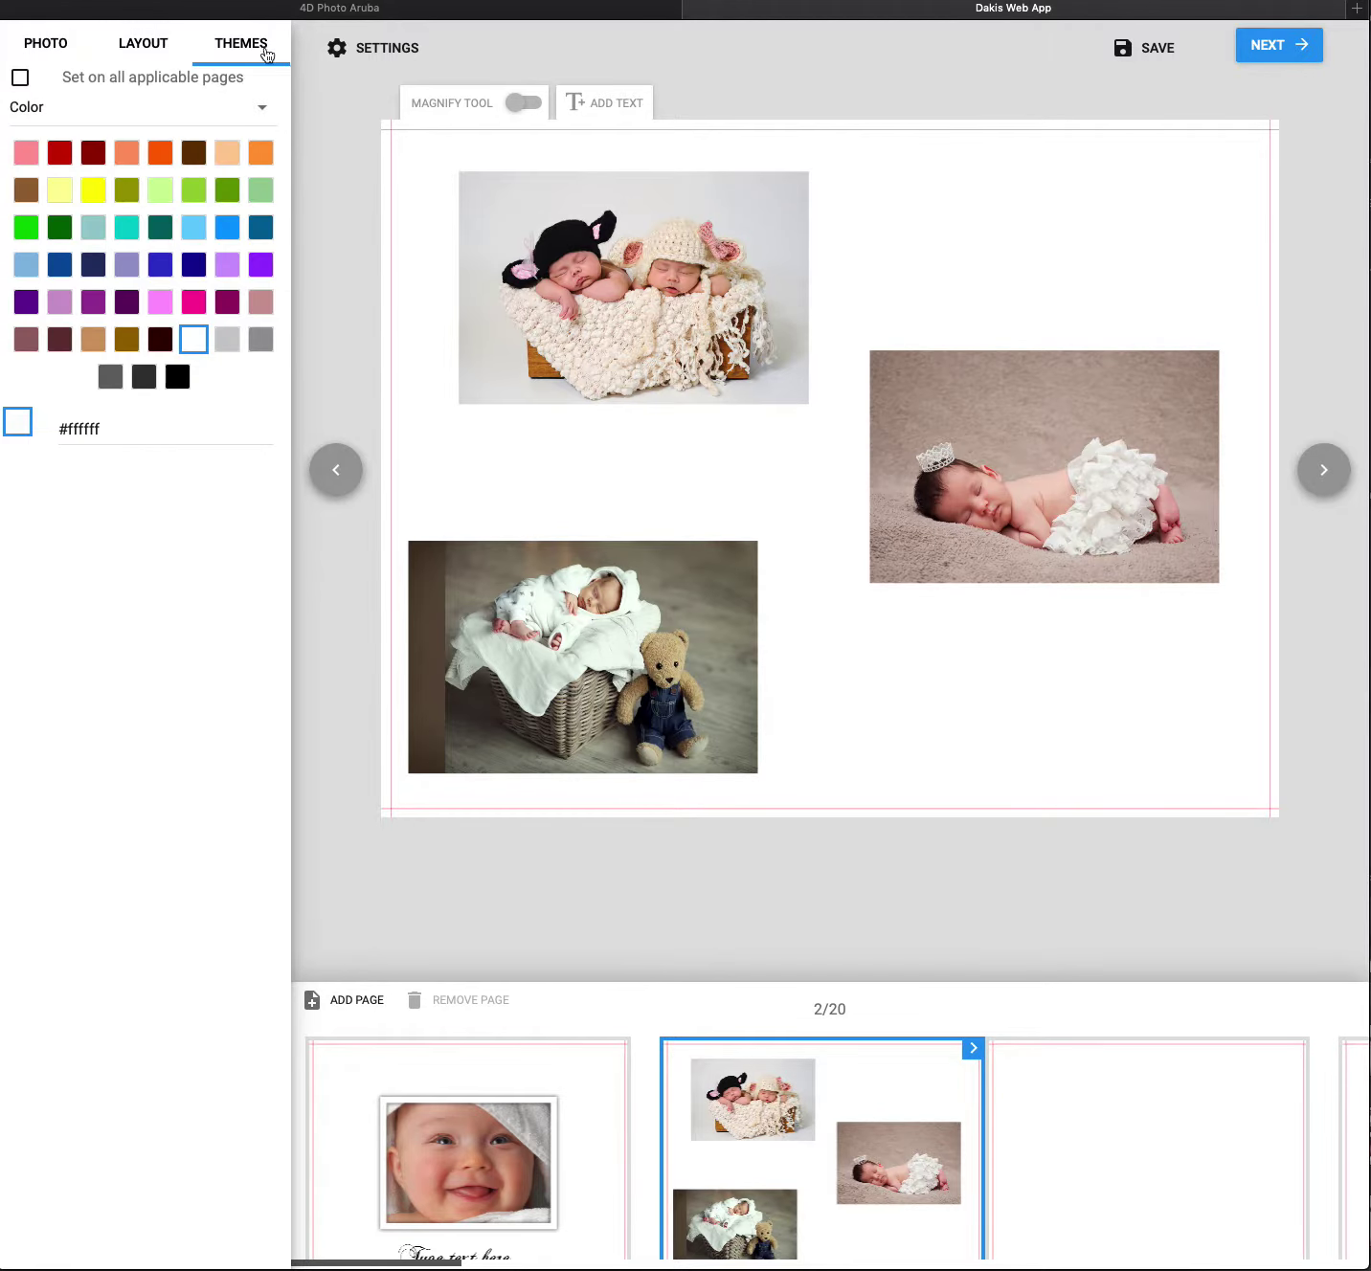
{"action": "left_click", "coordinate": [261, 108]}
{"action": "left_click", "coordinate": [100, 292]}
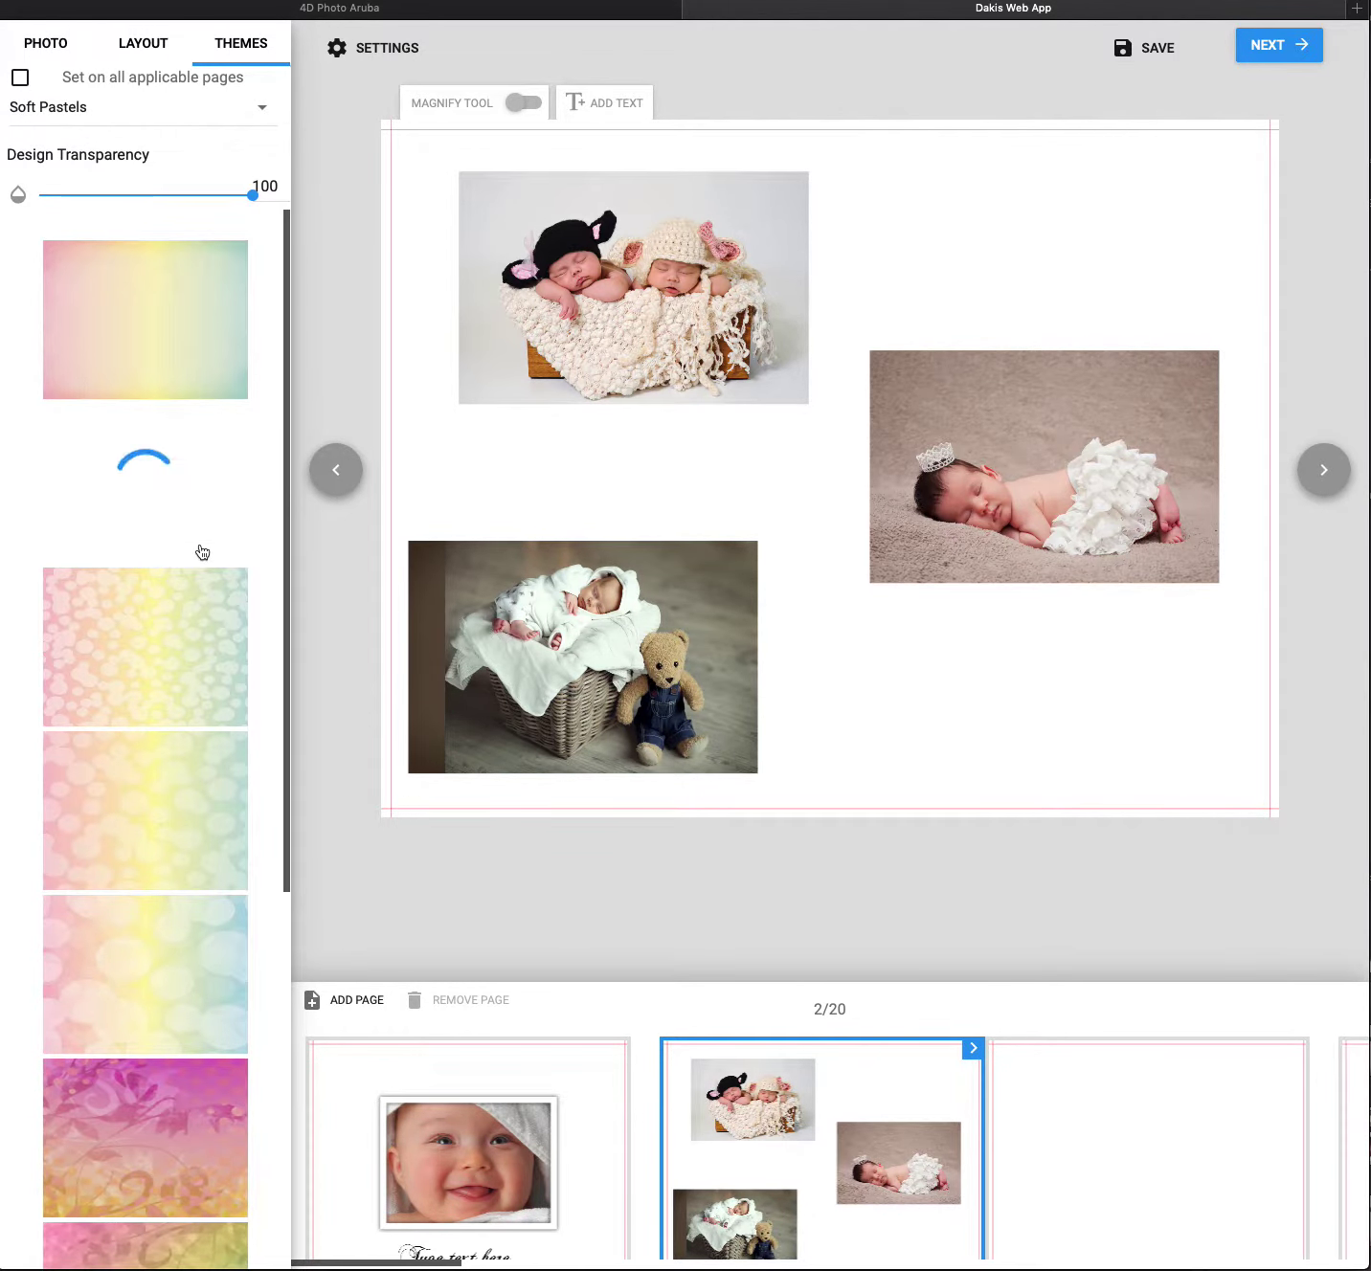
{"action": "left_click", "coordinate": [202, 335]}
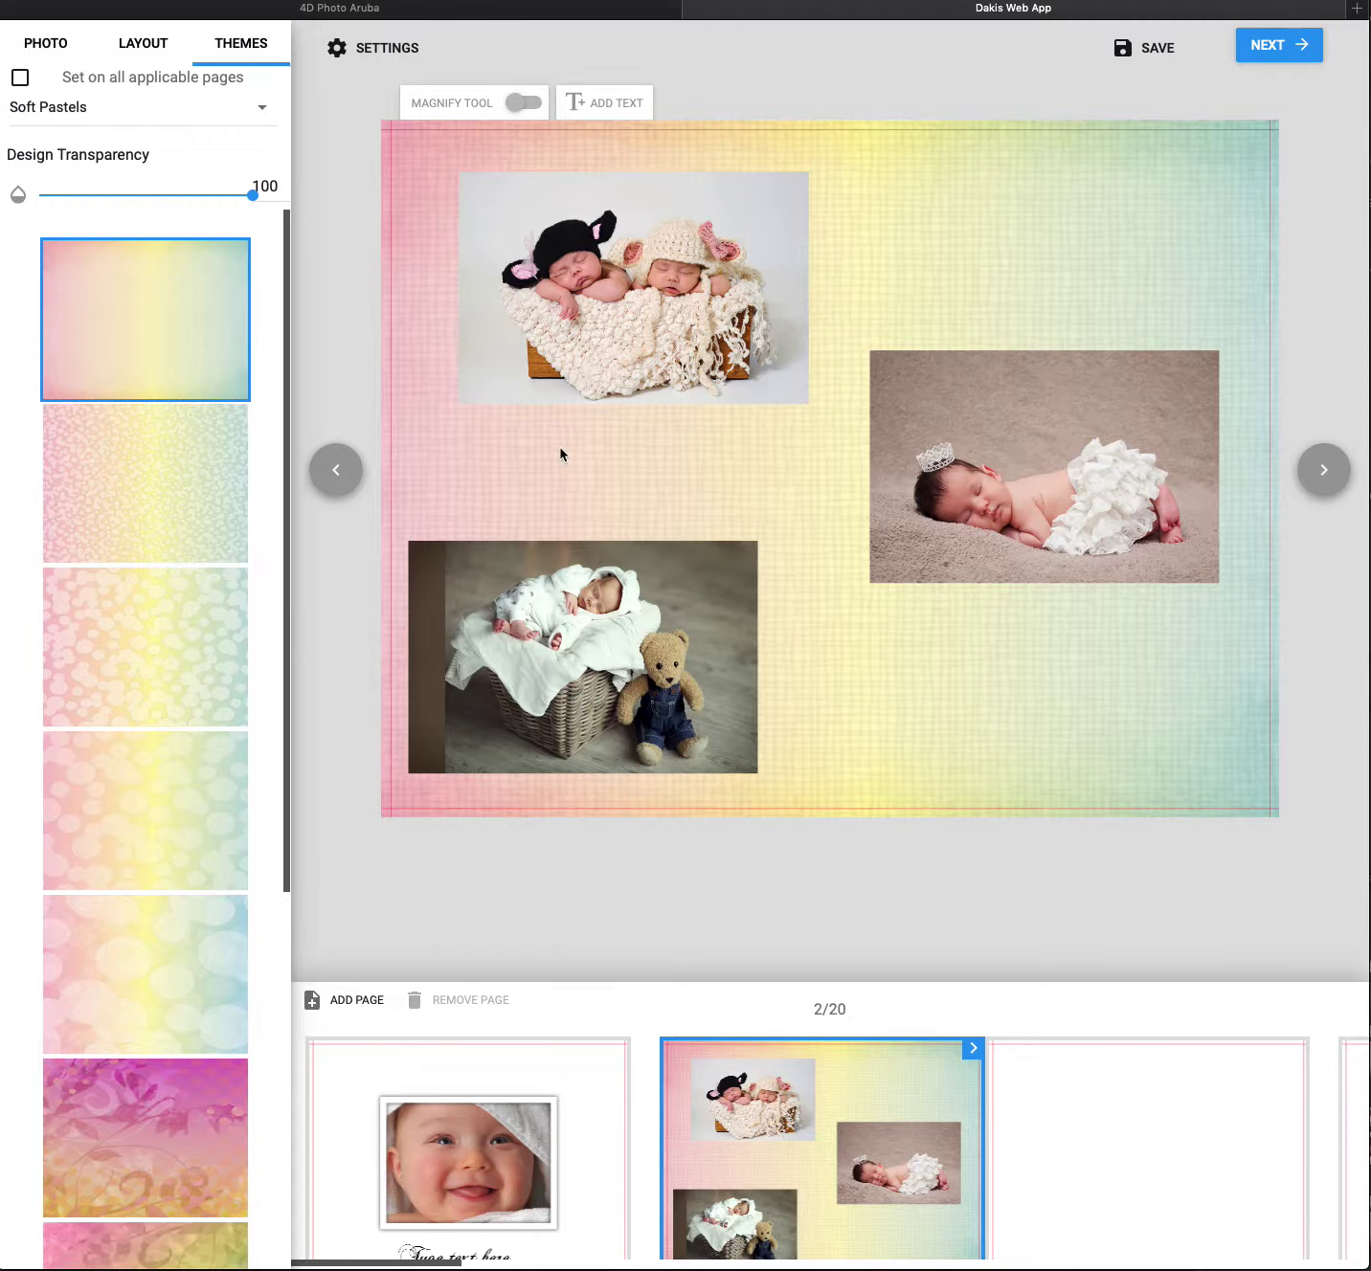
- Add a text box to page 2 reading "Our First Photo Shoot"
{"action": "left_click", "coordinate": [575, 101]}
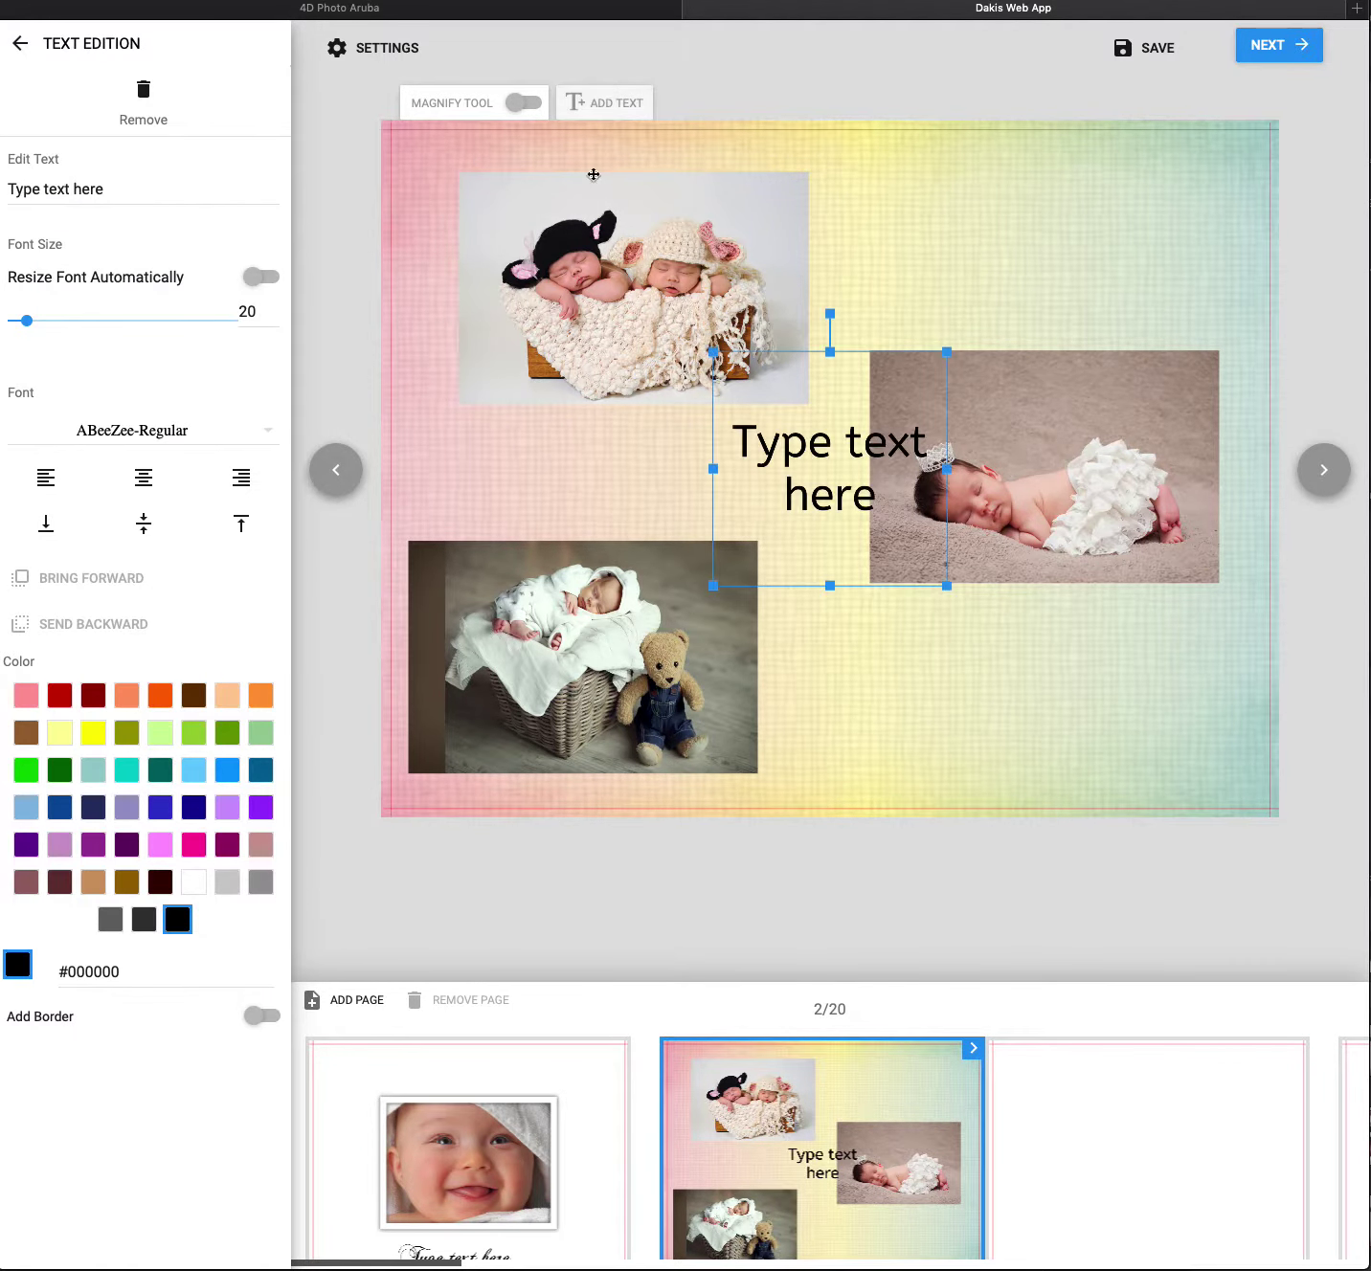
{"action": "left_click", "coordinate": [113, 191]}
{"action": "key", "text": "super+a"}
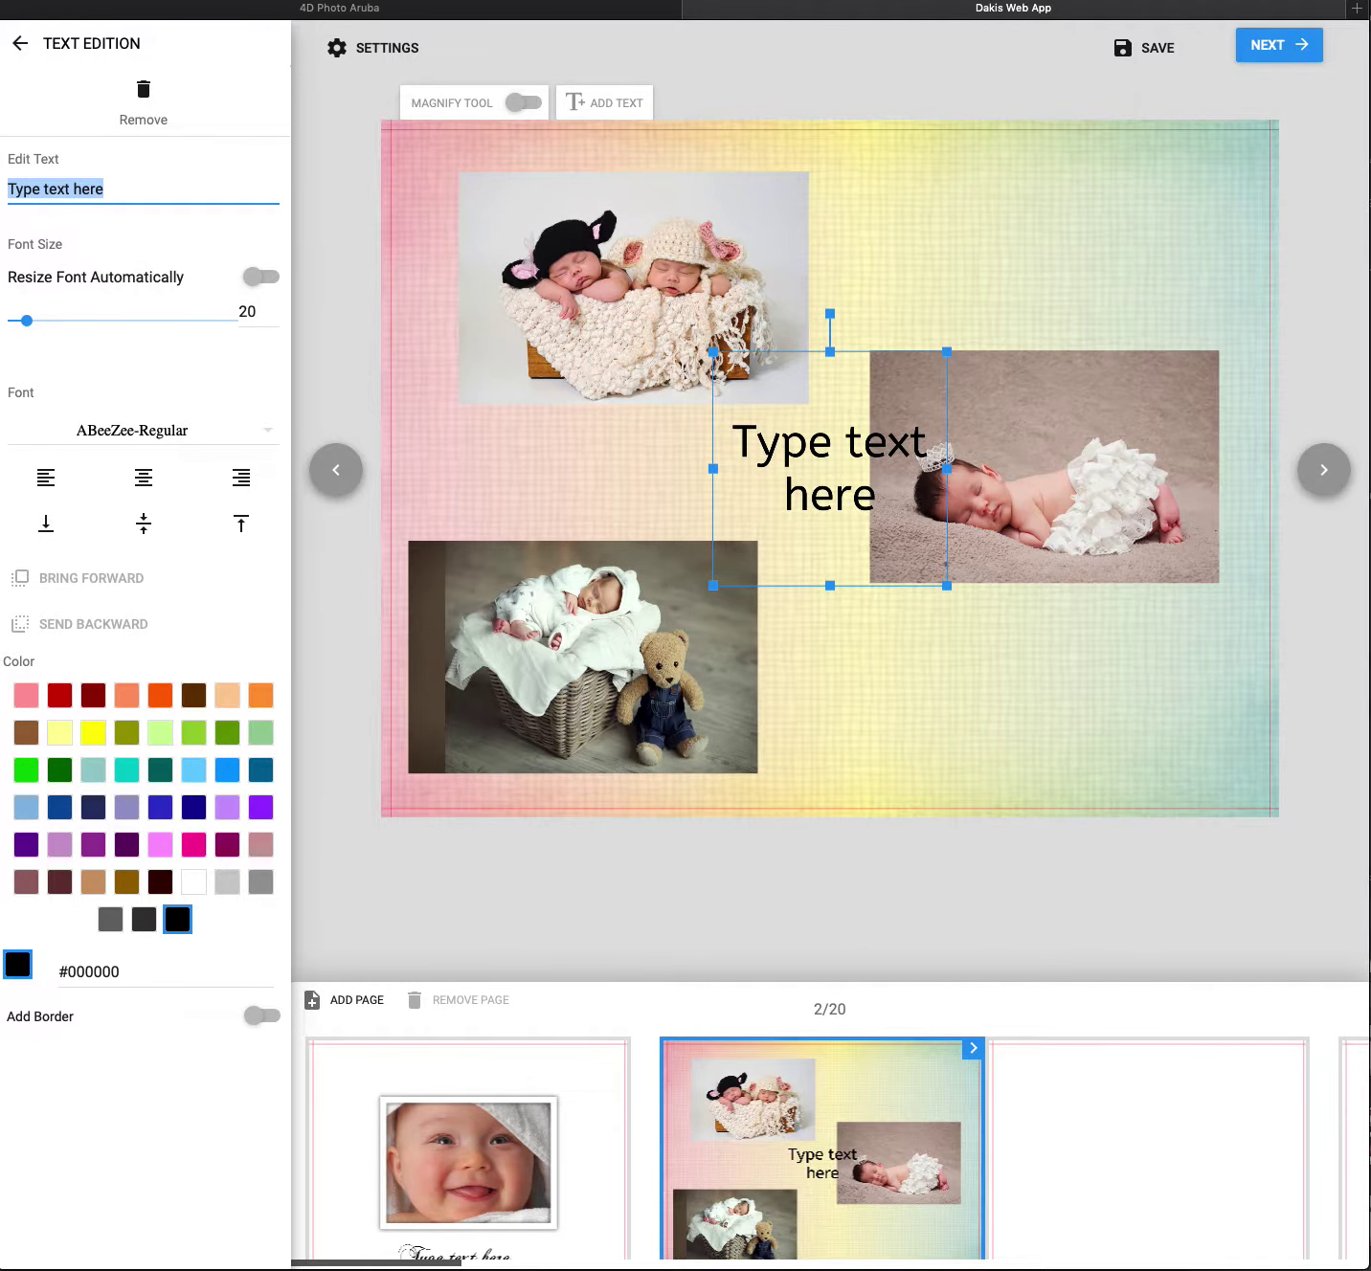
{"action": "type", "text": "OUr"}
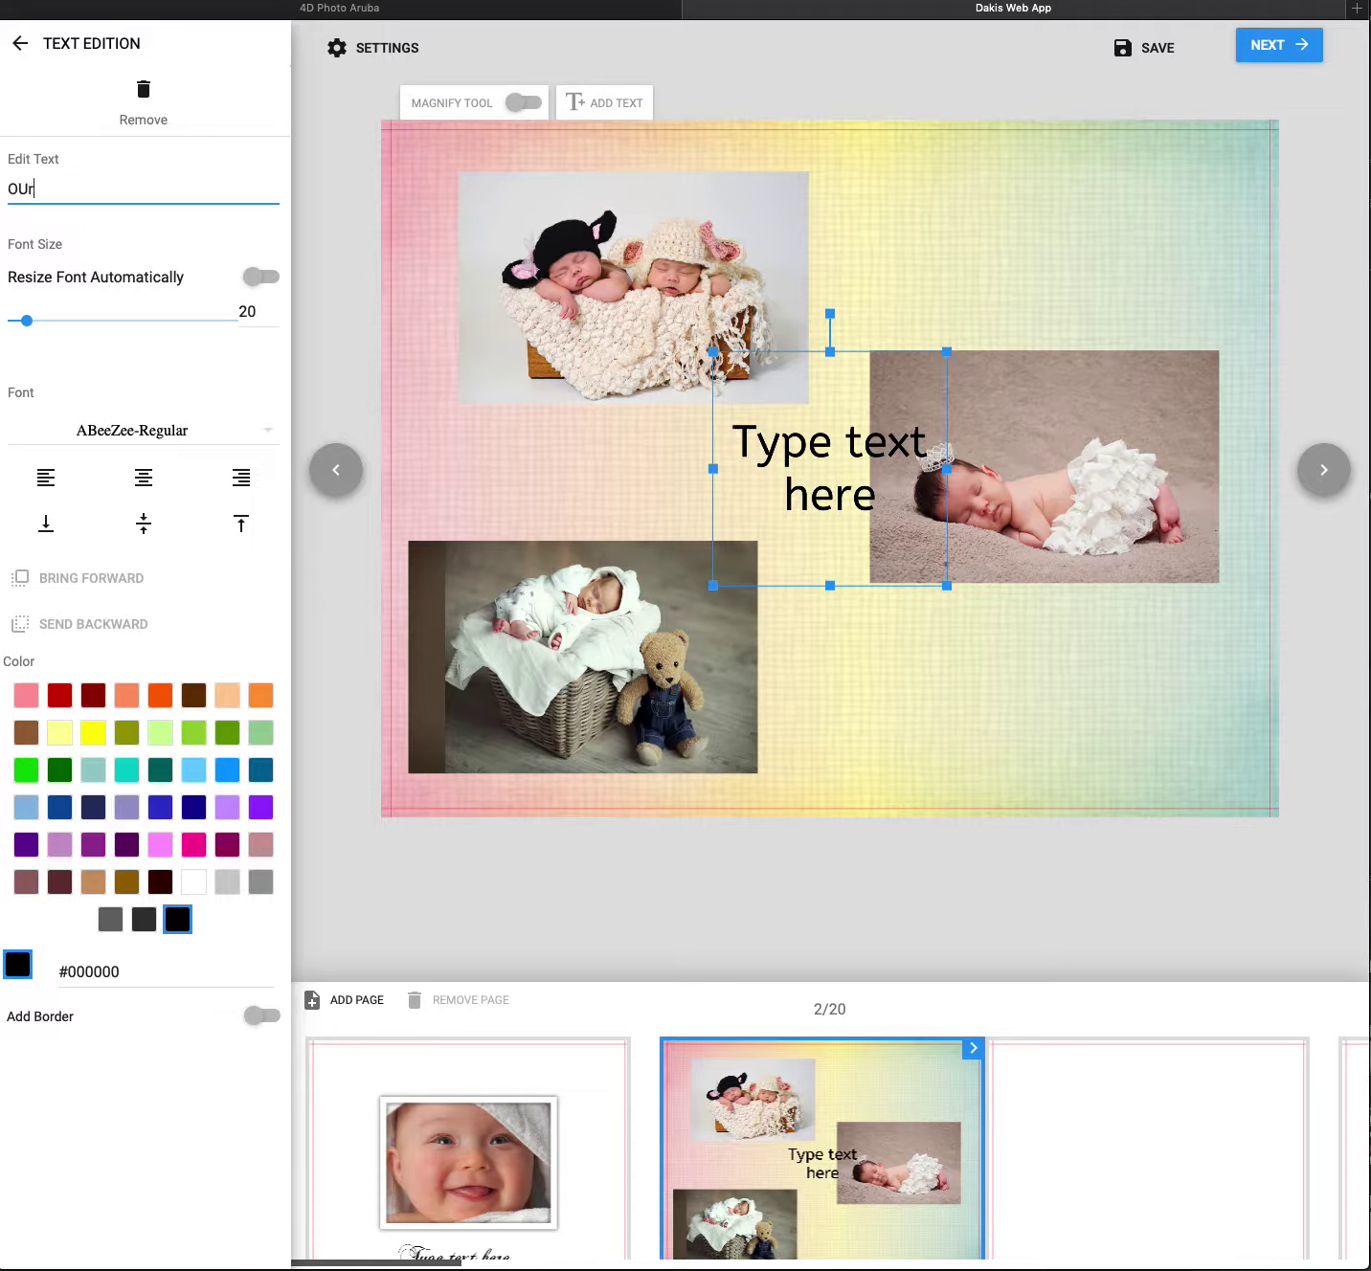
{"action": "type", "text": " First P"}
{"action": "key", "text": "BackSpace"}
{"action": "key", "text": "BackSpace"}
{"action": "type", "text": "Ph"}
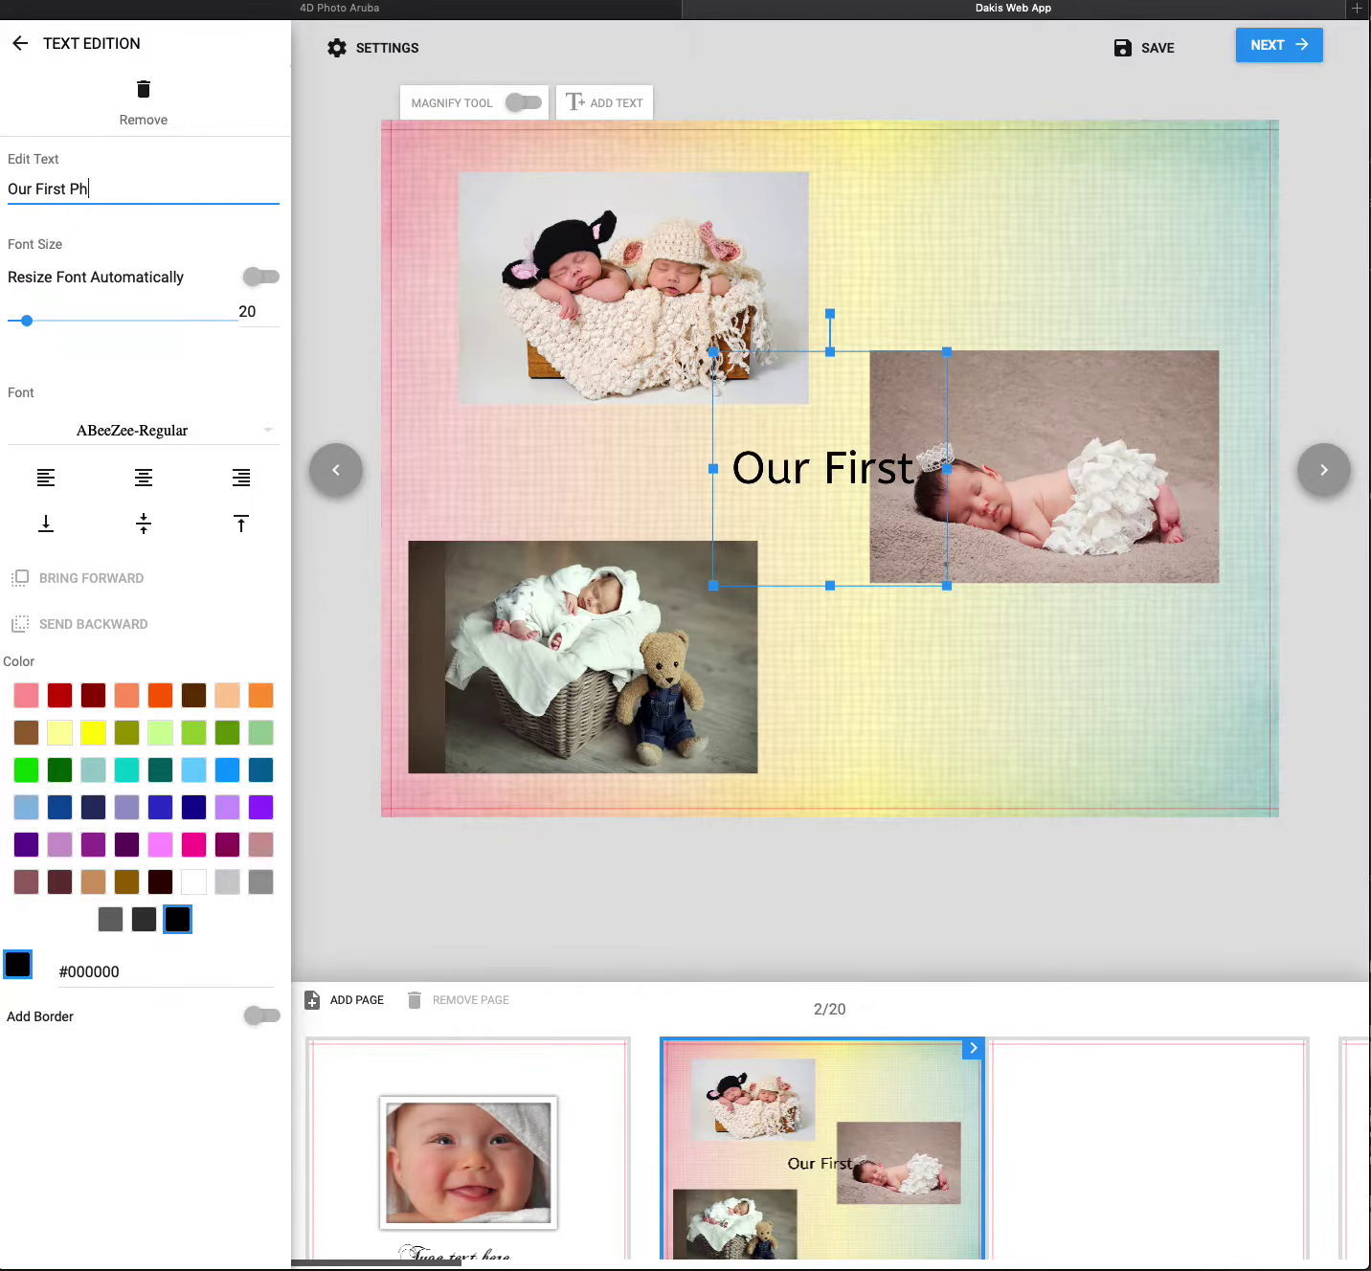
{"action": "type", "text": "ot"}
{"action": "key", "text": "BackSpace"}
{"action": "type", "text": "oto Shoot"}
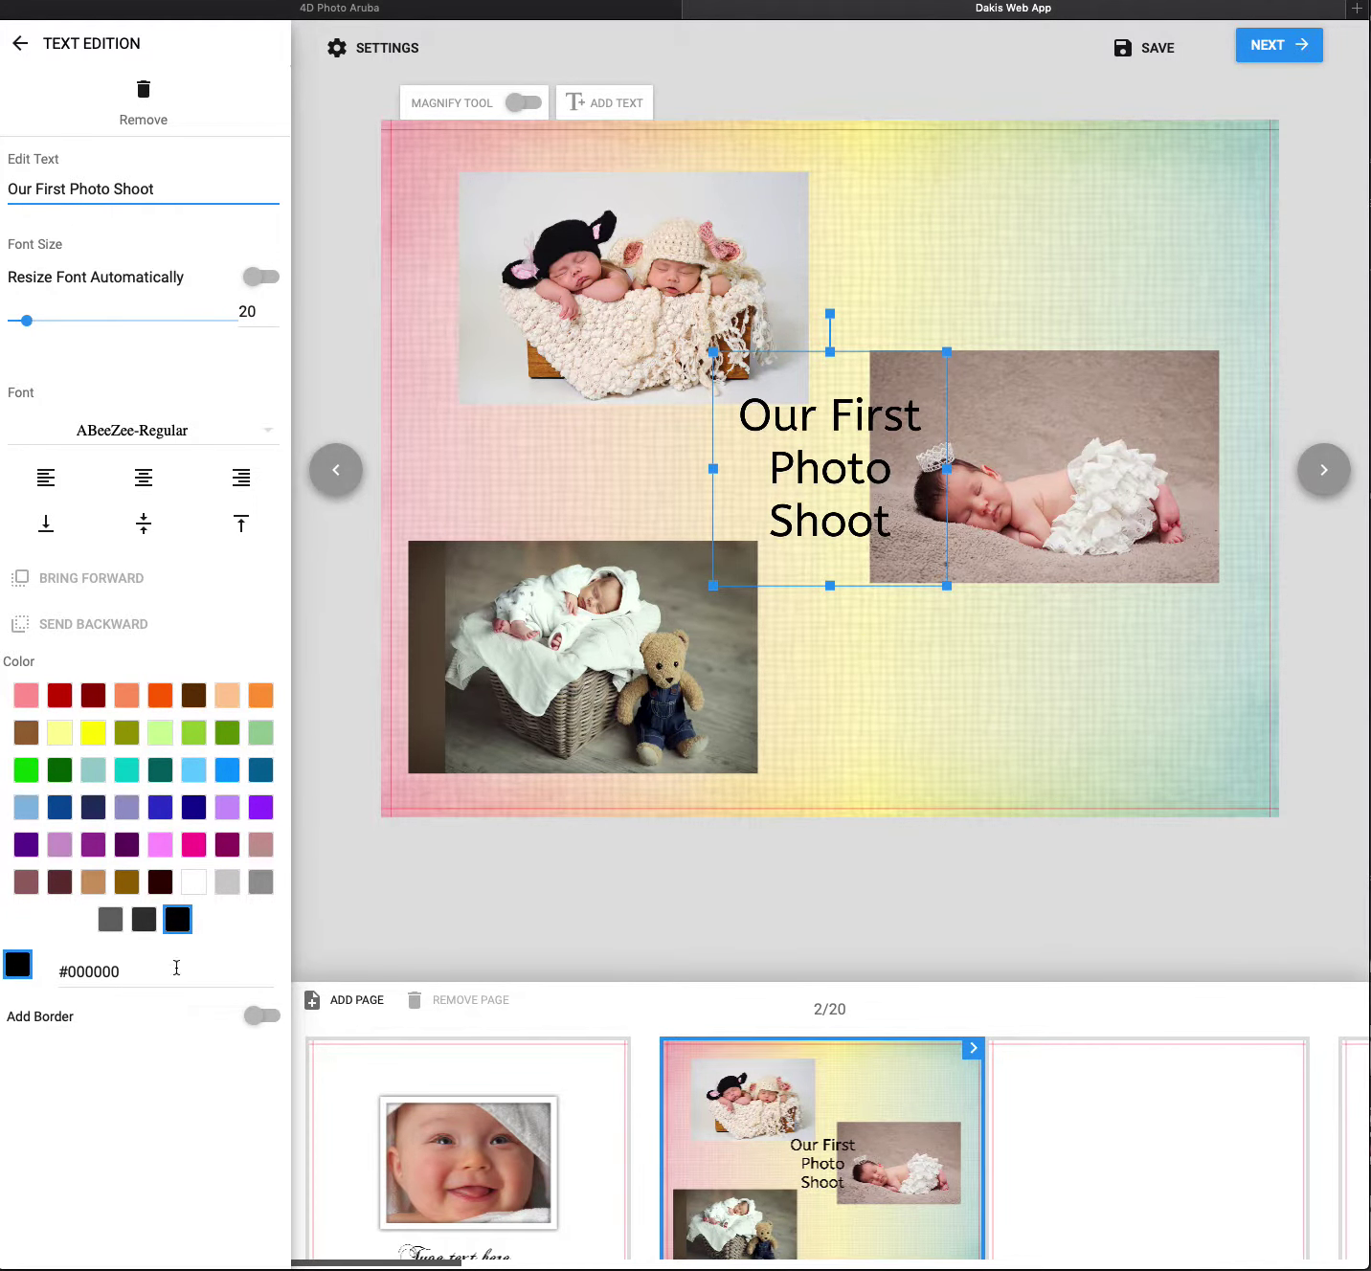
- Set the page 2 text's color to dark blue #000099 and its font to AlexBrush-Regular
{"action": "left_click", "coordinate": [194, 808]}
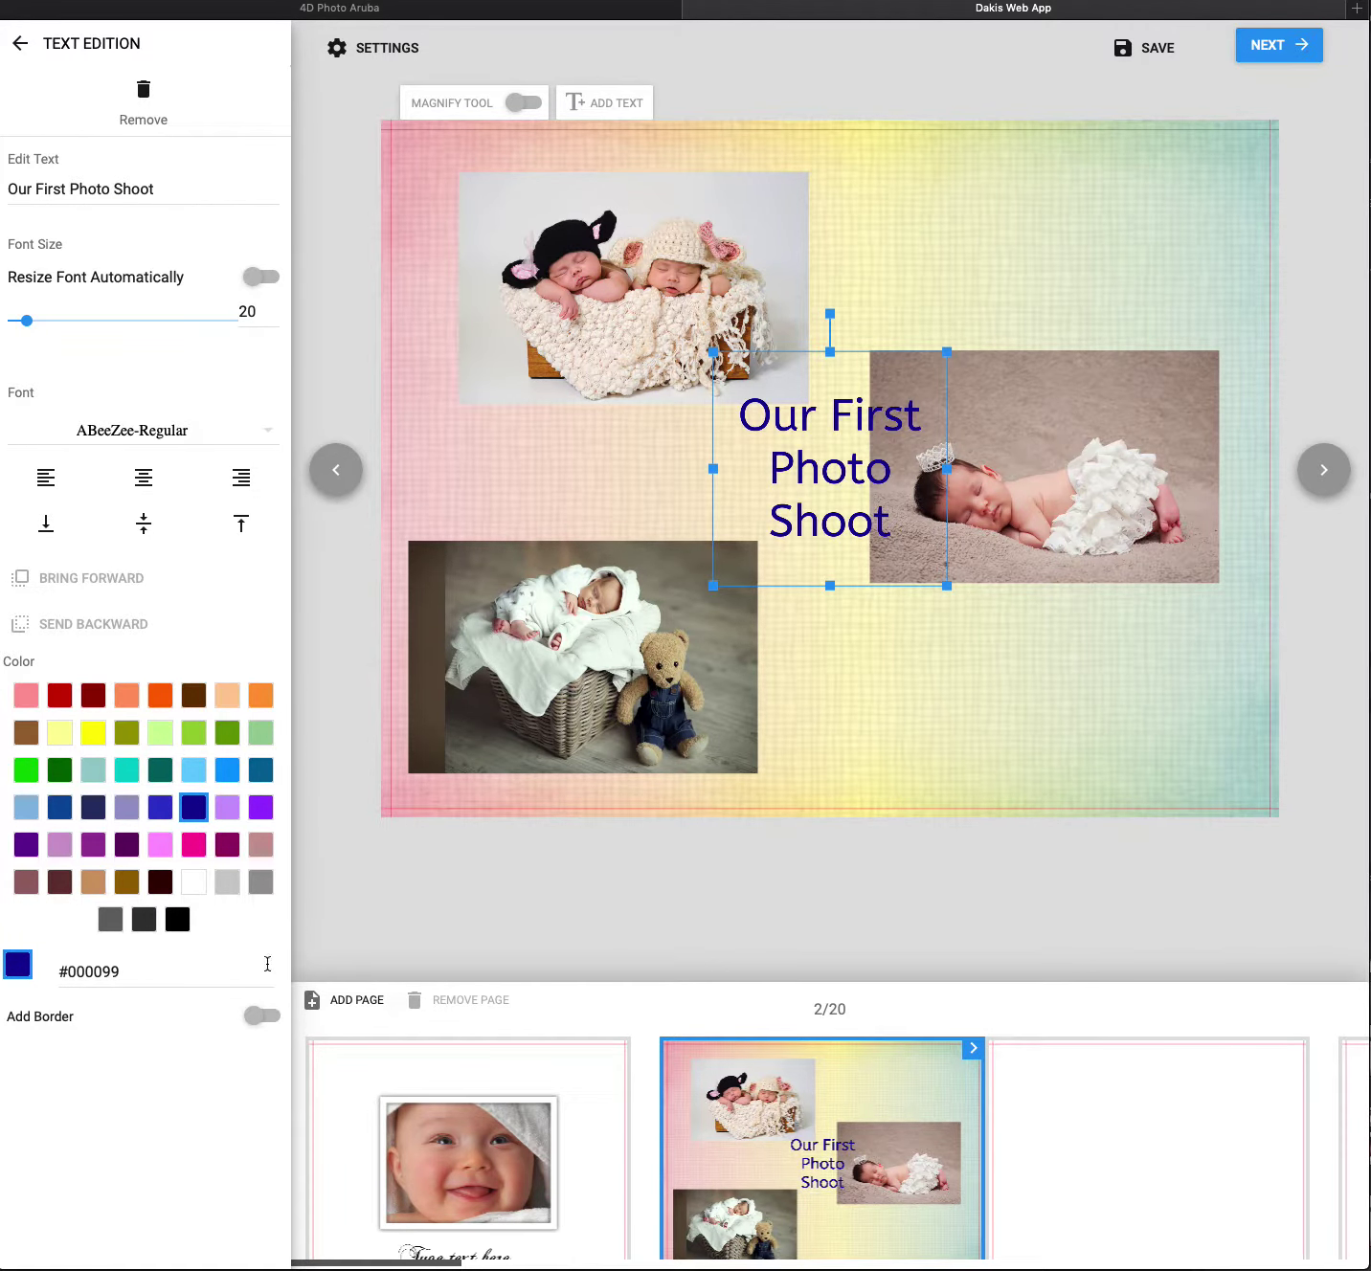
{"action": "left_click", "coordinate": [266, 439]}
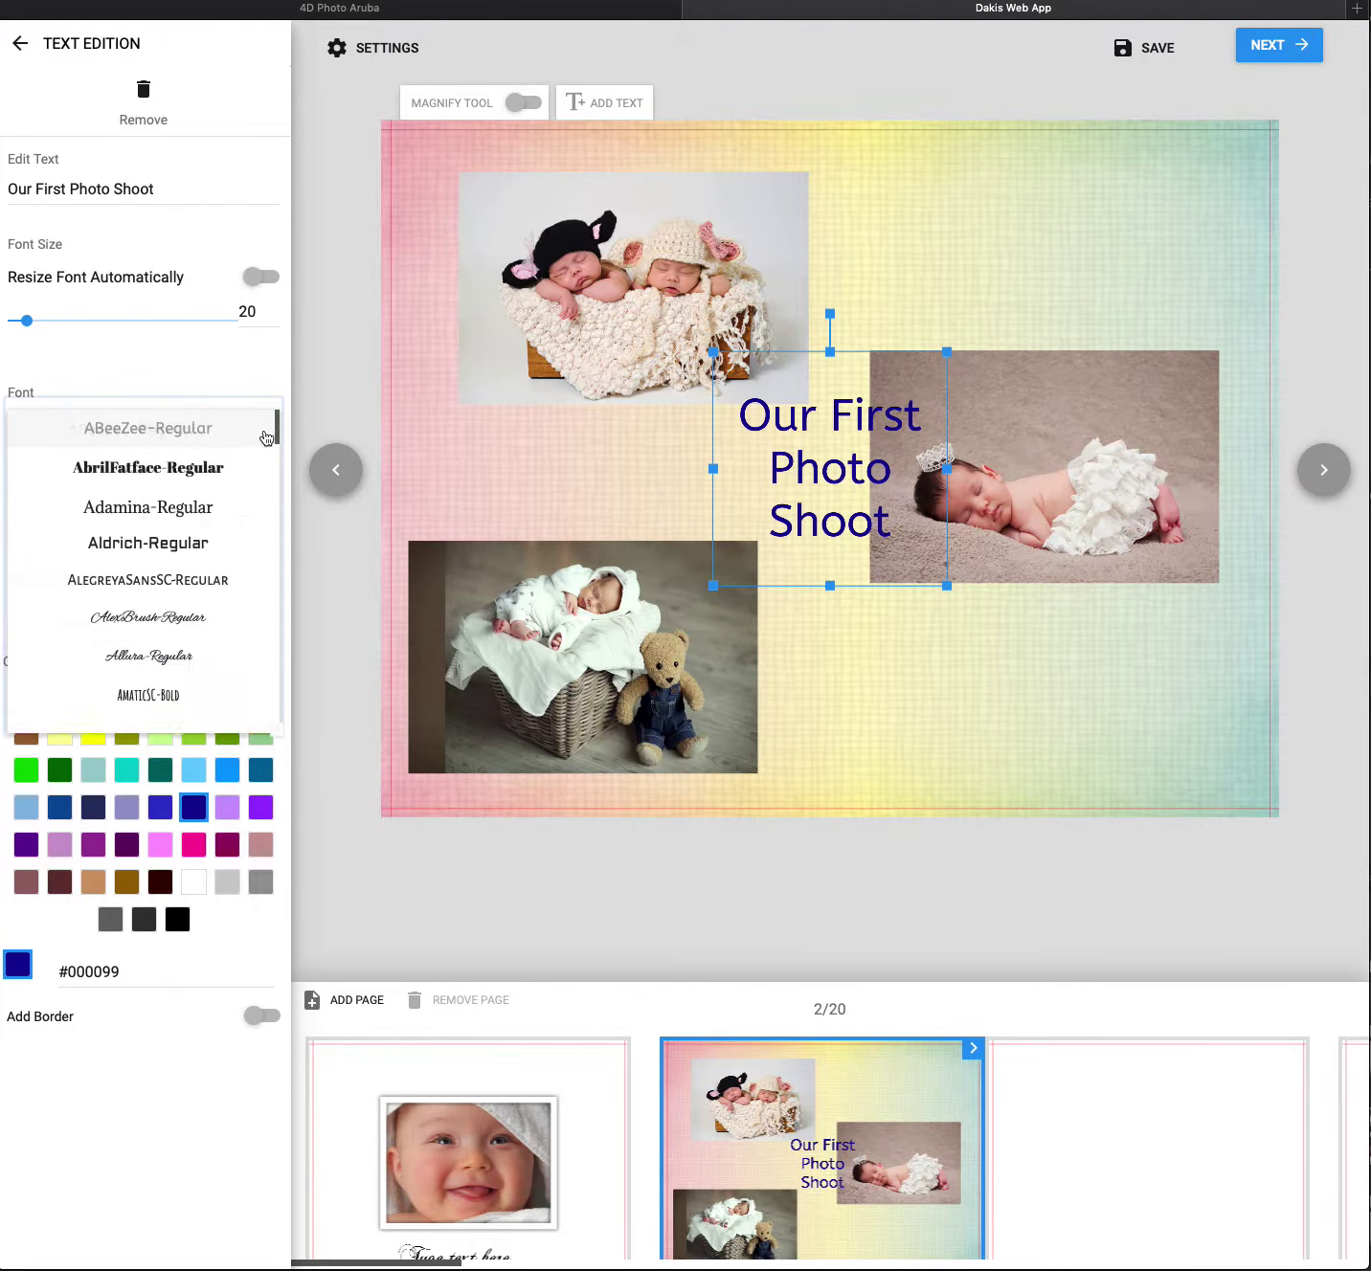
{"action": "left_click", "coordinate": [186, 627]}
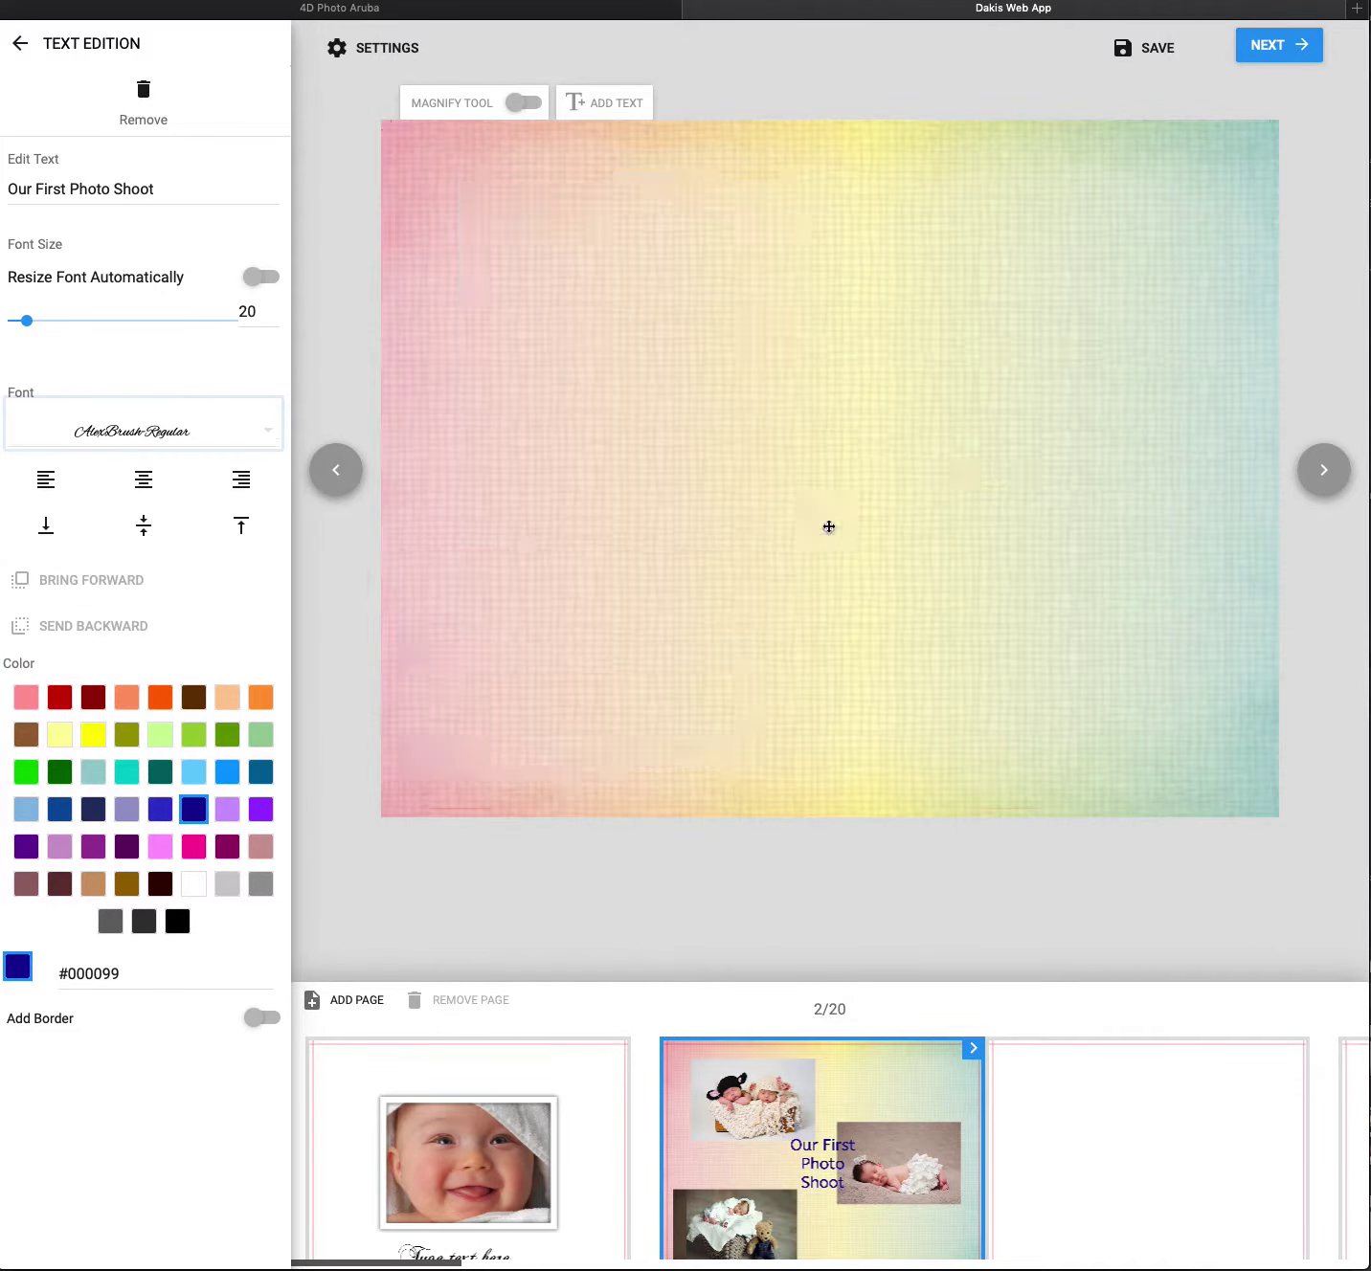
- Move the text above the crowned baby photo on page 2 and widen its box to fit one line
{"action": "left_click_drag", "start_coordinate": [818, 462], "coordinate": [1008, 233]}
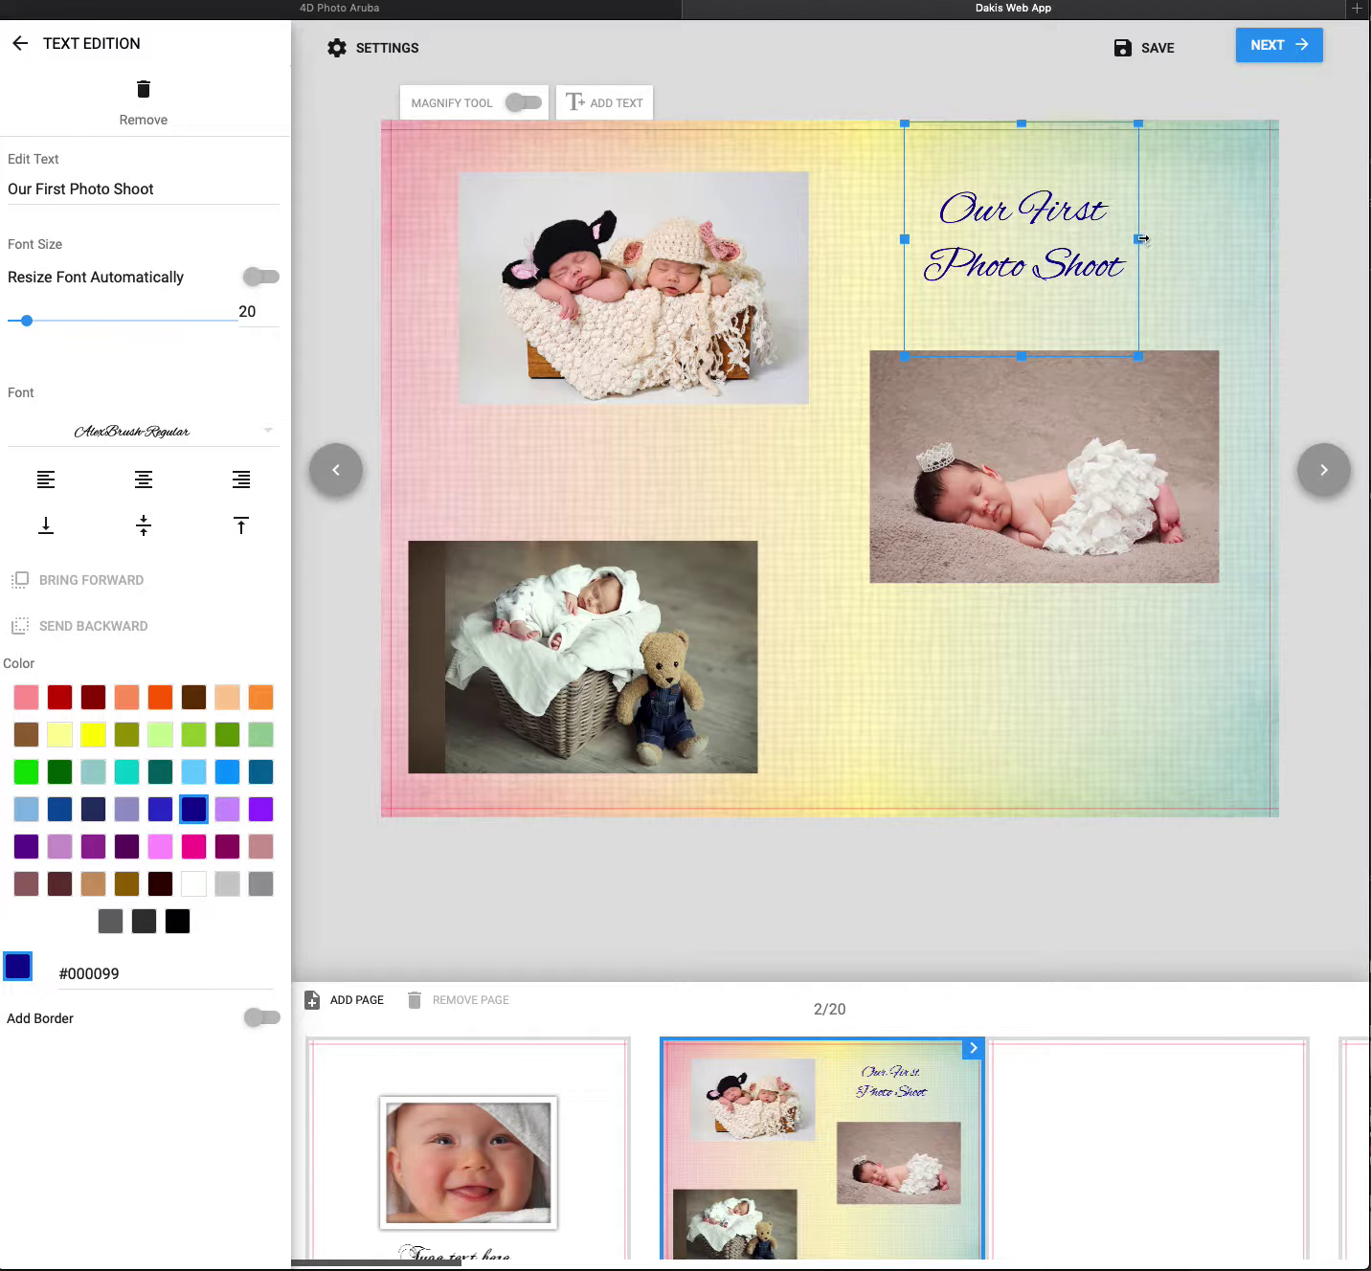
{"action": "left_click_drag", "start_coordinate": [1139, 238], "coordinate": [1300, 241]}
{"action": "left_click_drag", "start_coordinate": [1096, 246], "coordinate": [1018, 257]}
{"action": "left_click", "coordinate": [1013, 748]}
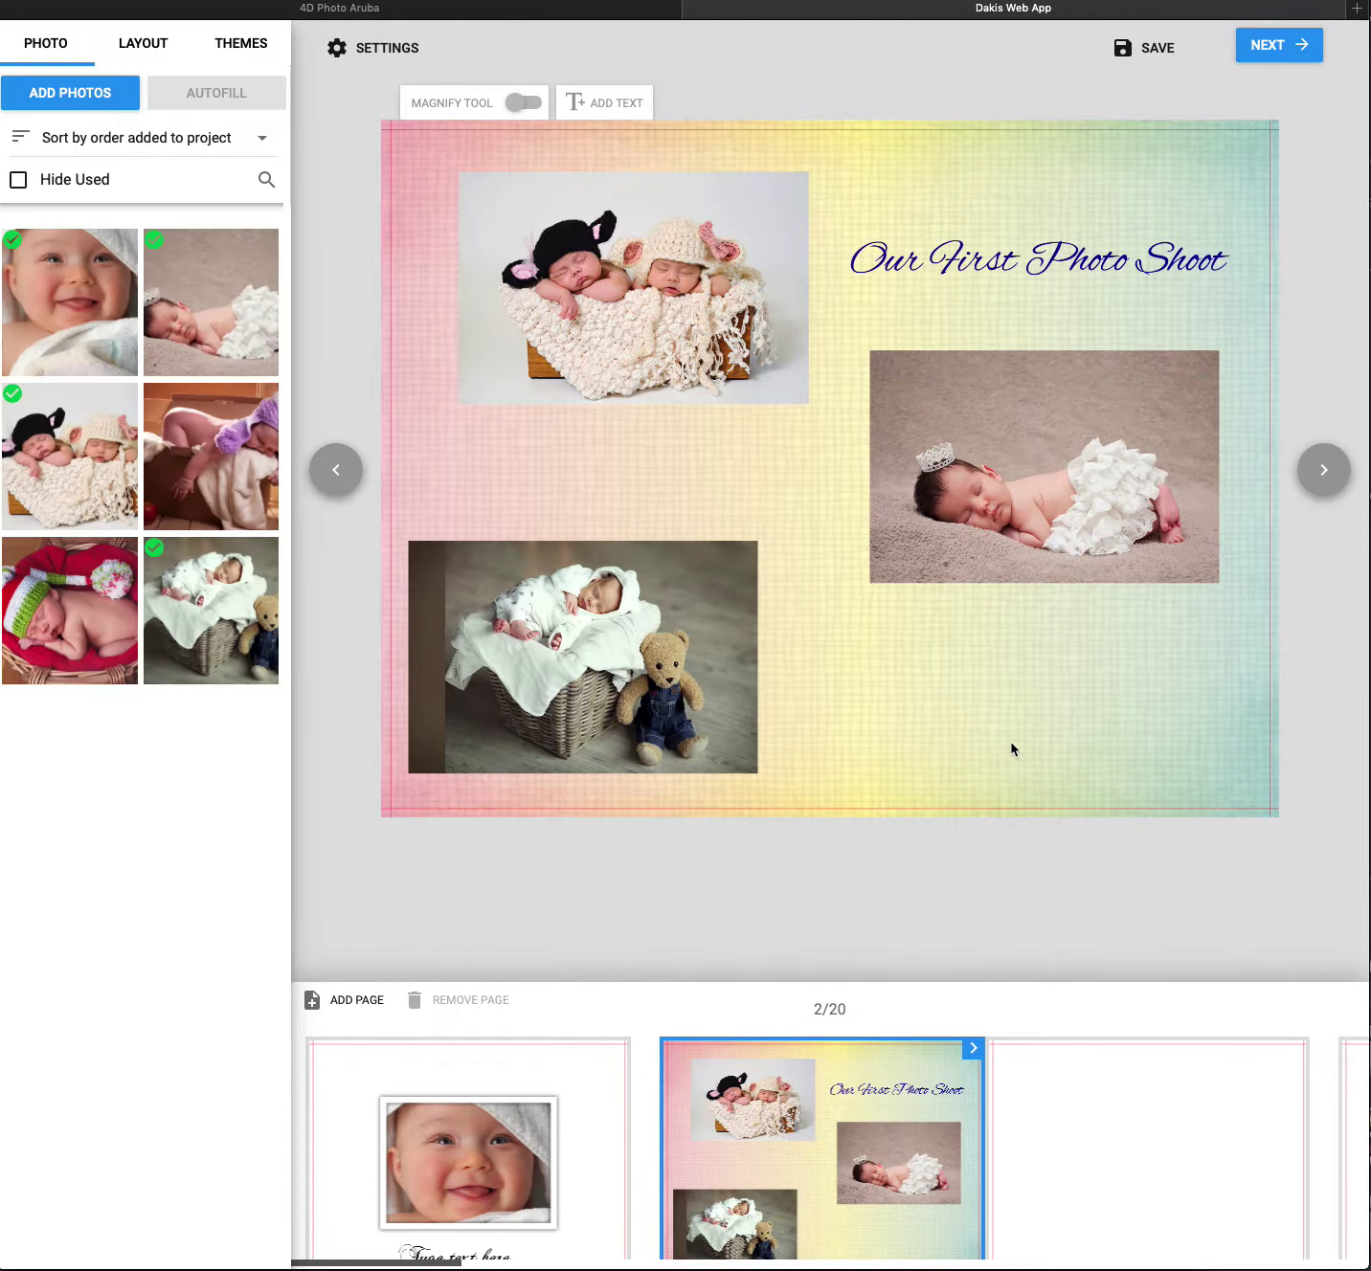
- Add shutterstock_112162598.jpg, the crowned baby photo, to page 3 and set it as the page background
{"action": "left_click", "coordinate": [1151, 1170]}
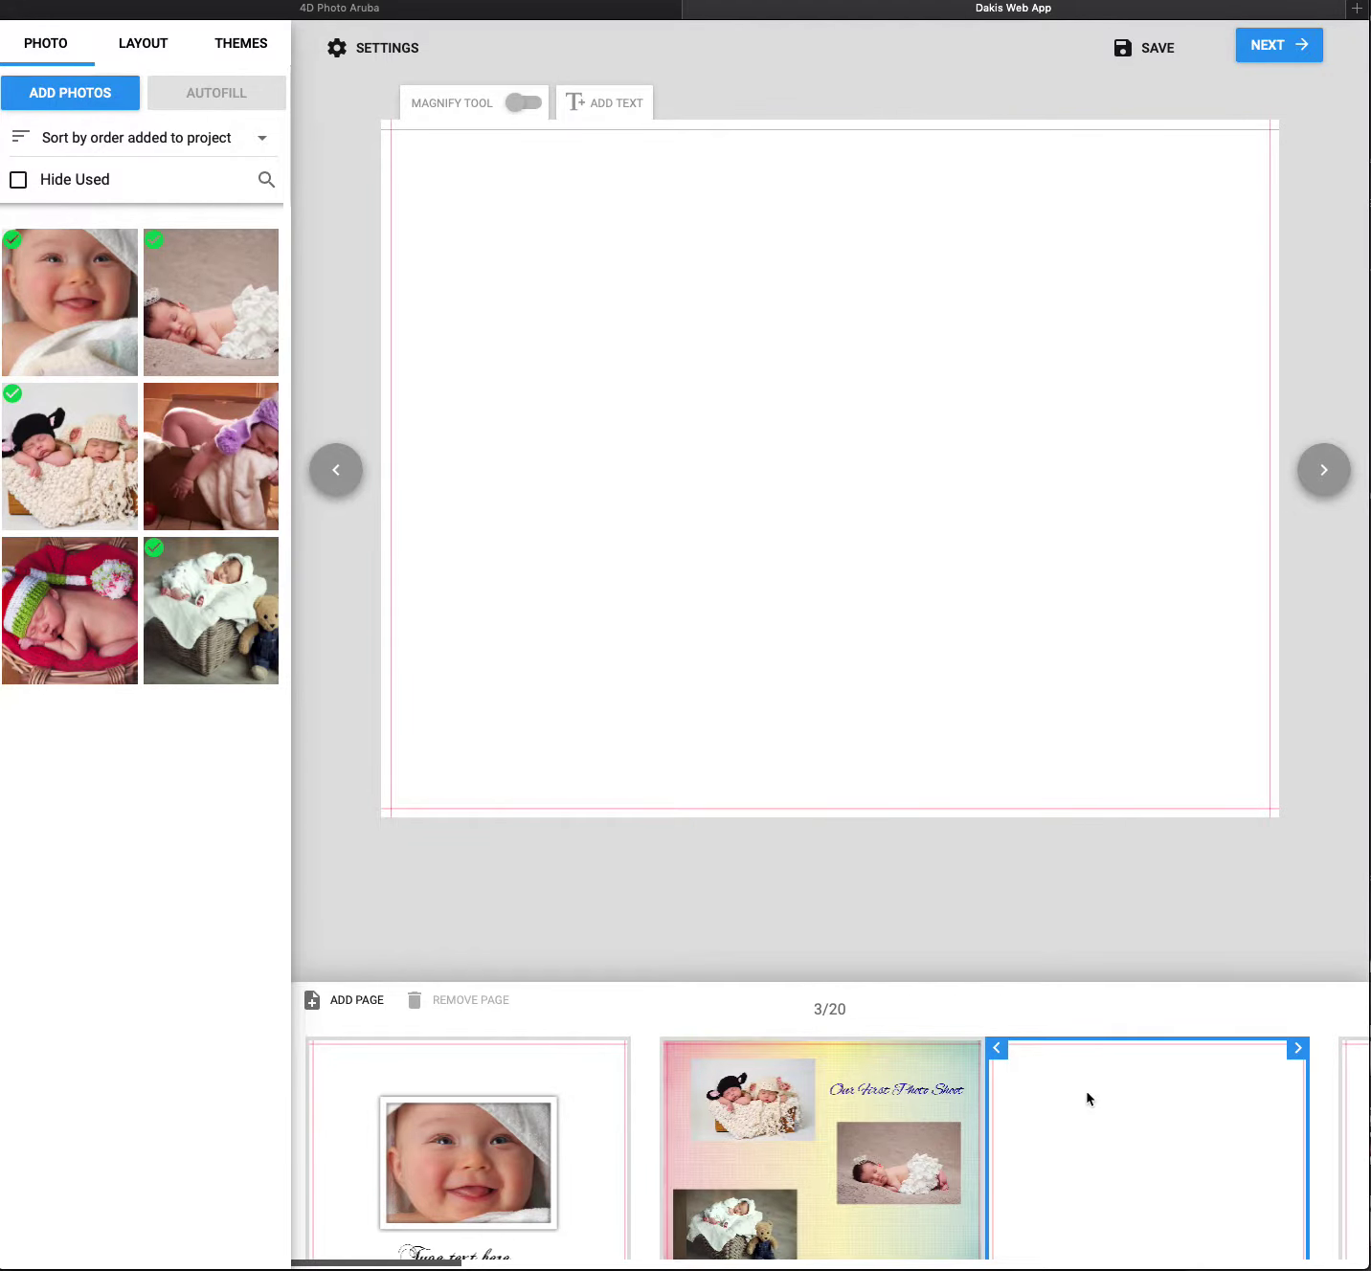
{"action": "left_click", "coordinate": [215, 297]}
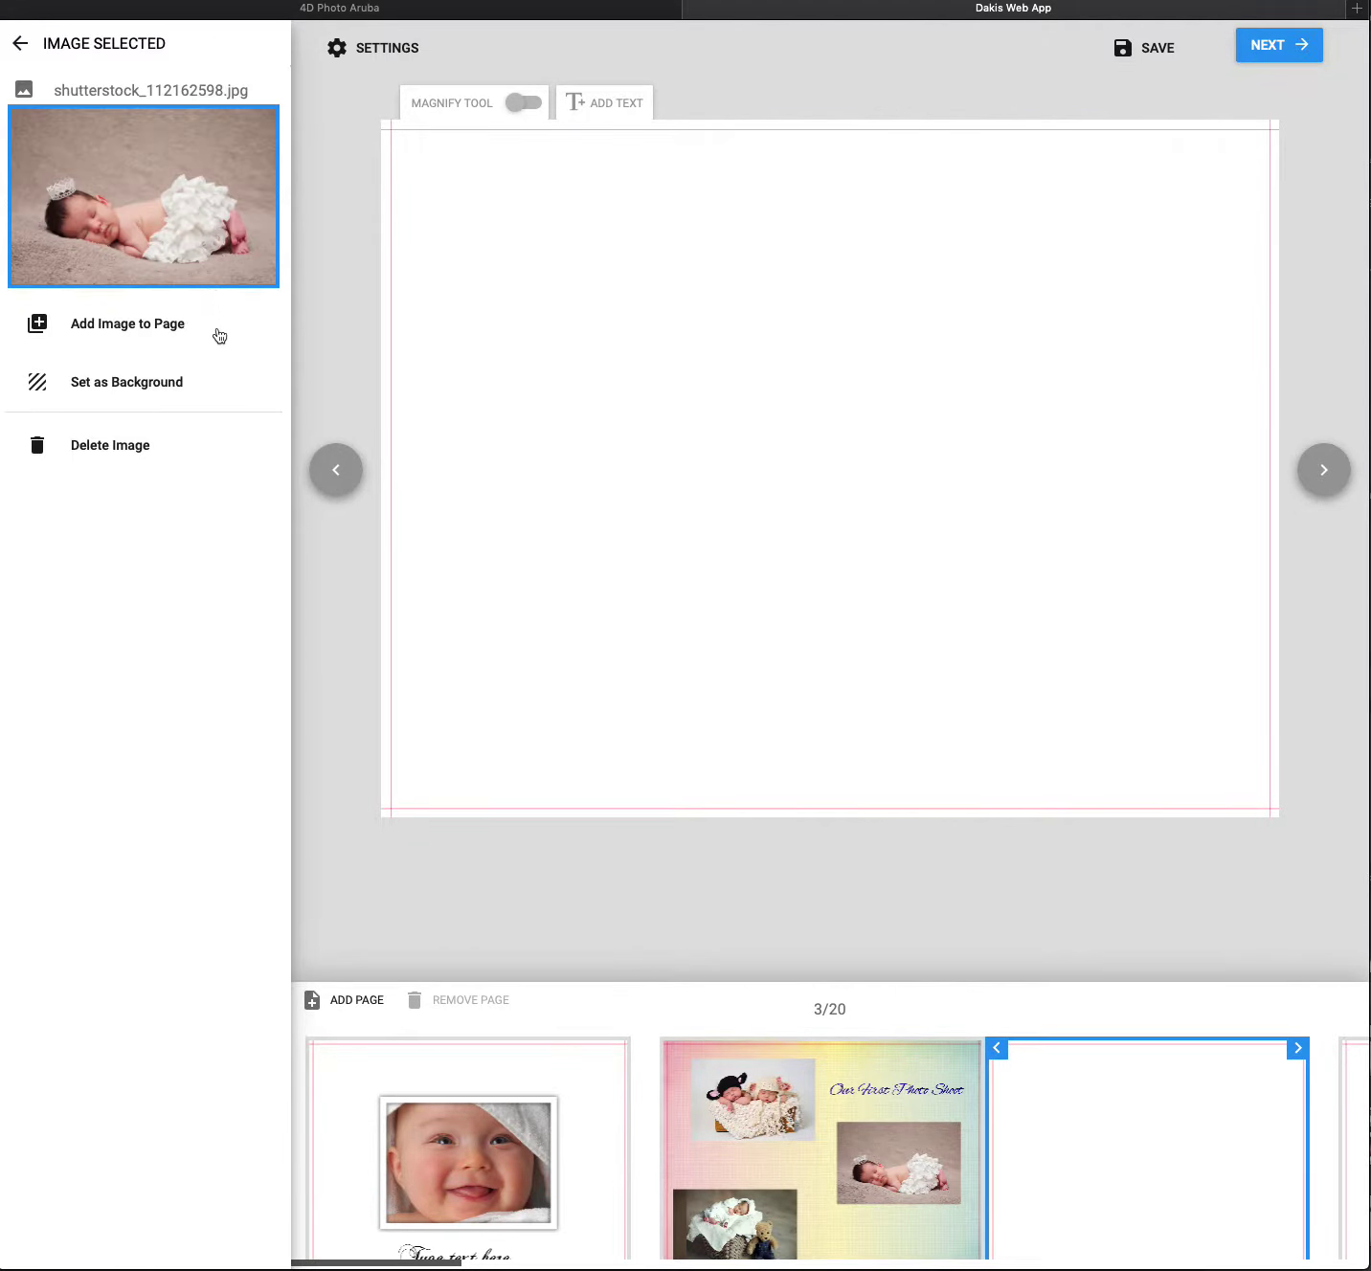
{"action": "left_click", "coordinate": [190, 330]}
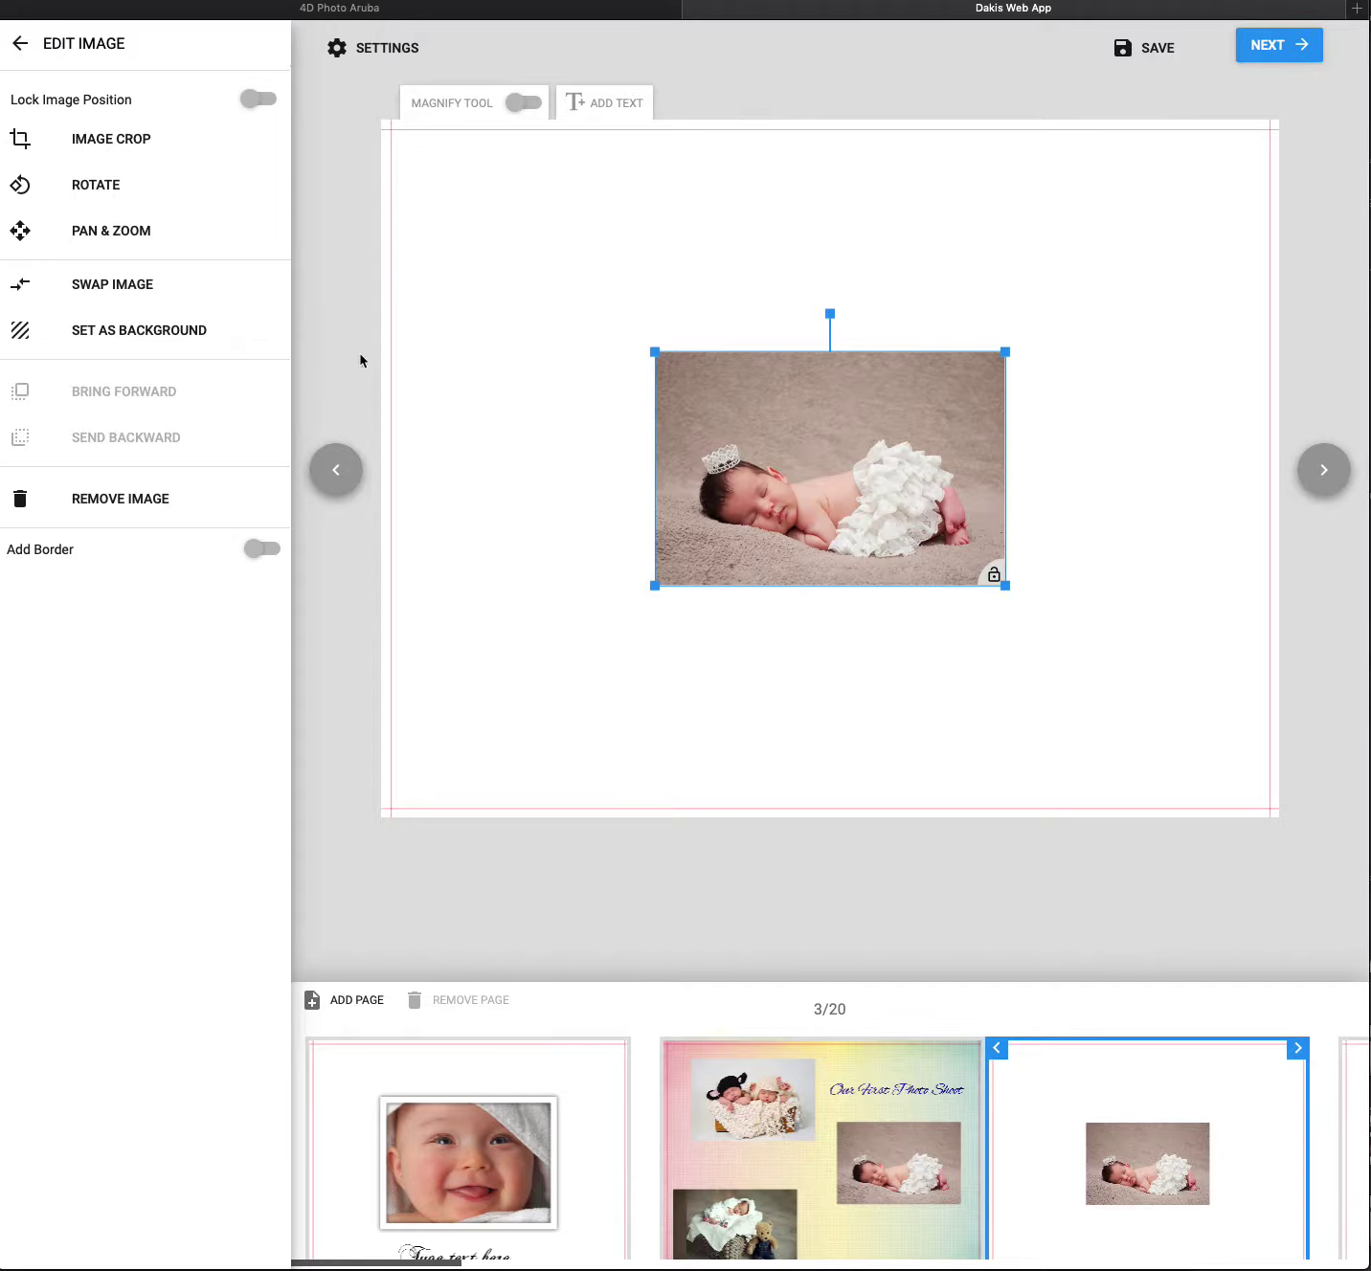
{"action": "left_click", "coordinate": [158, 330]}
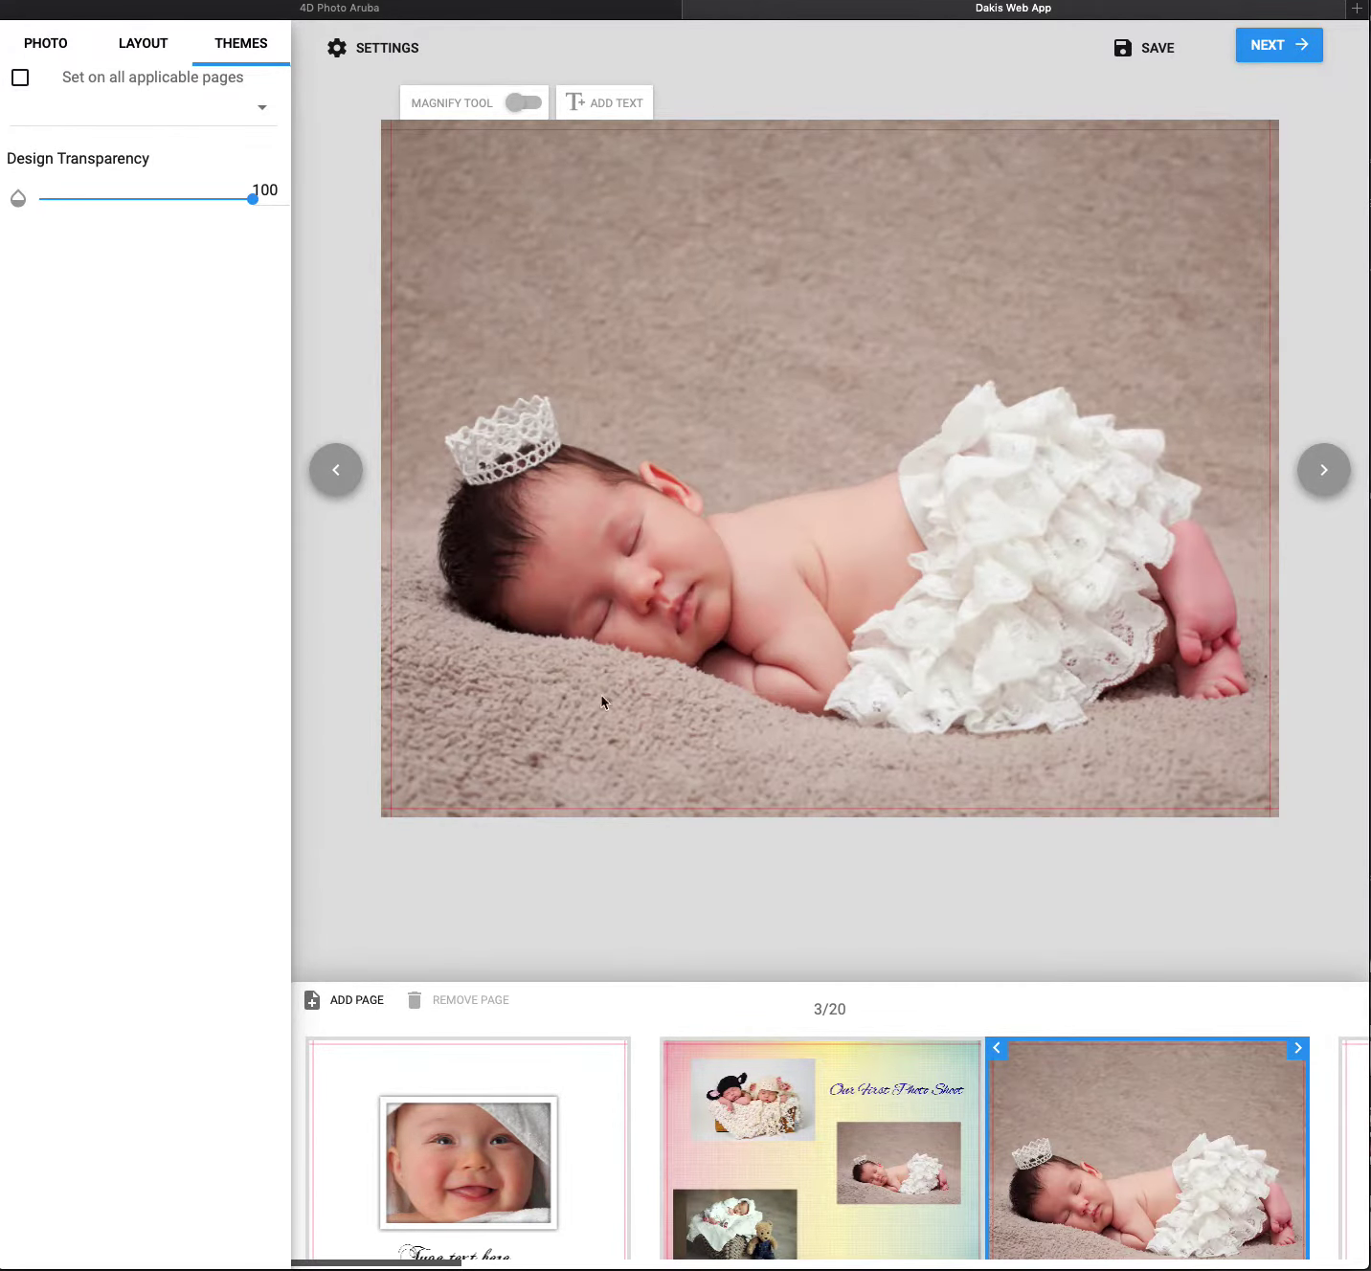
- Swap page 3 with page 4 and return them to their original order
{"action": "left_click", "coordinate": [1293, 1050]}
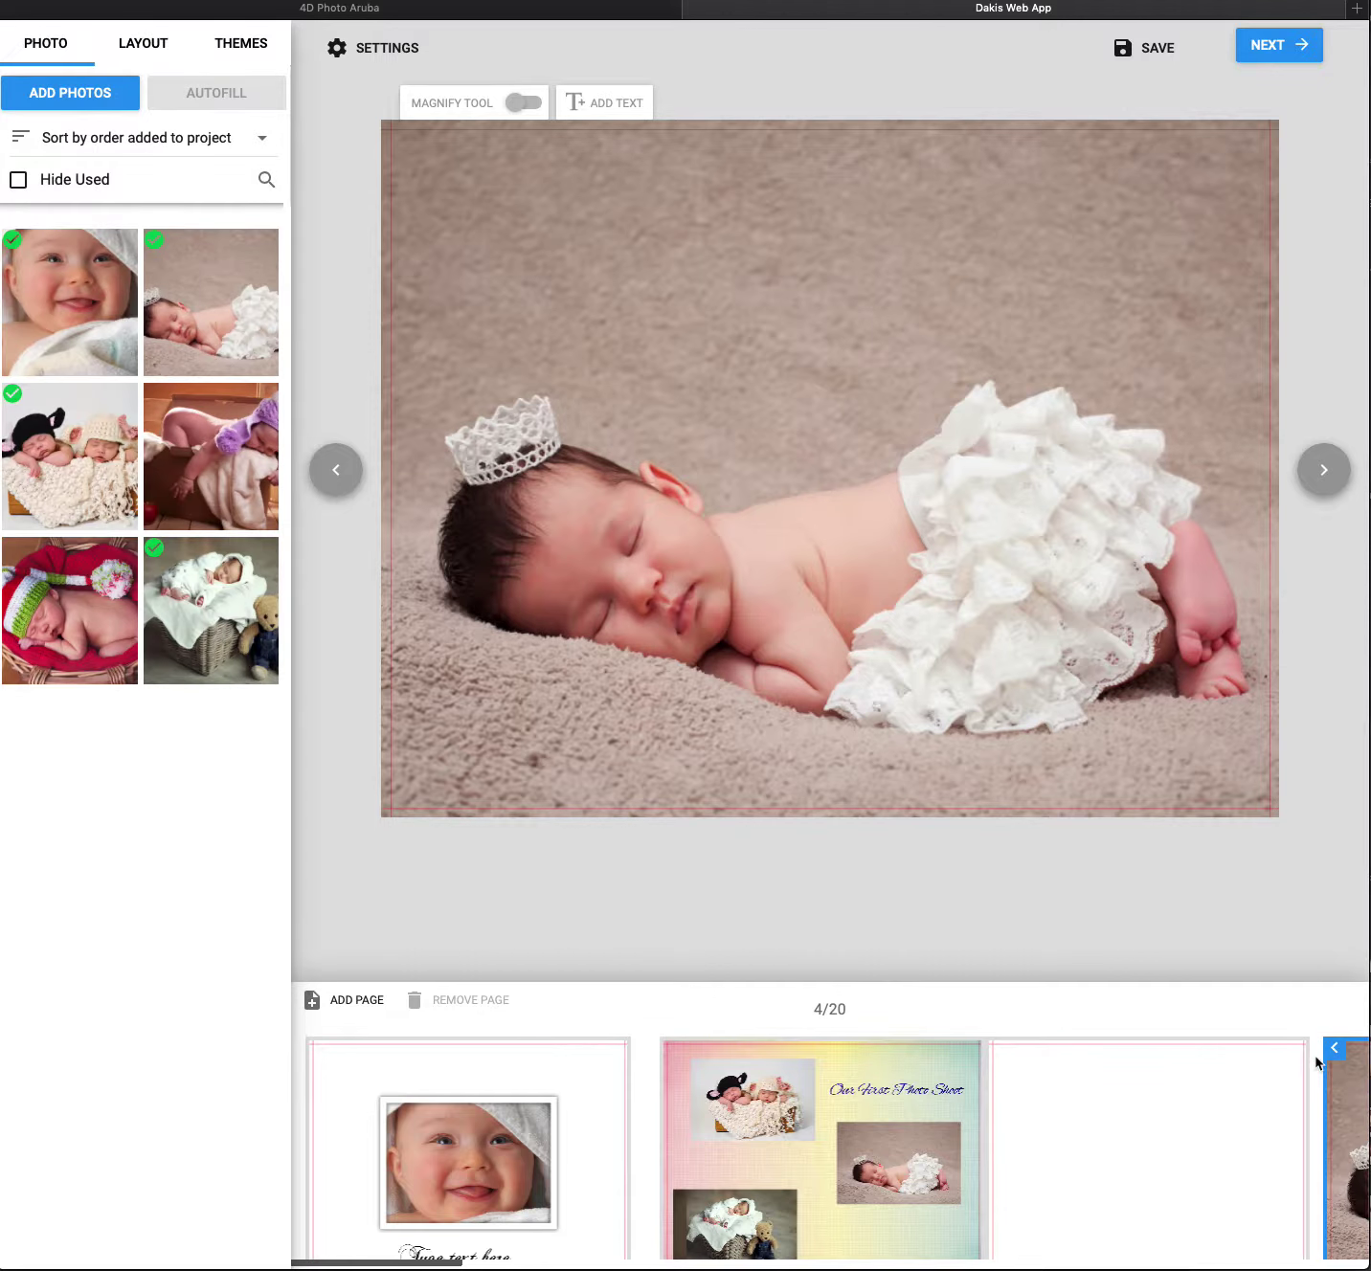
{"action": "left_click", "coordinate": [1327, 1053]}
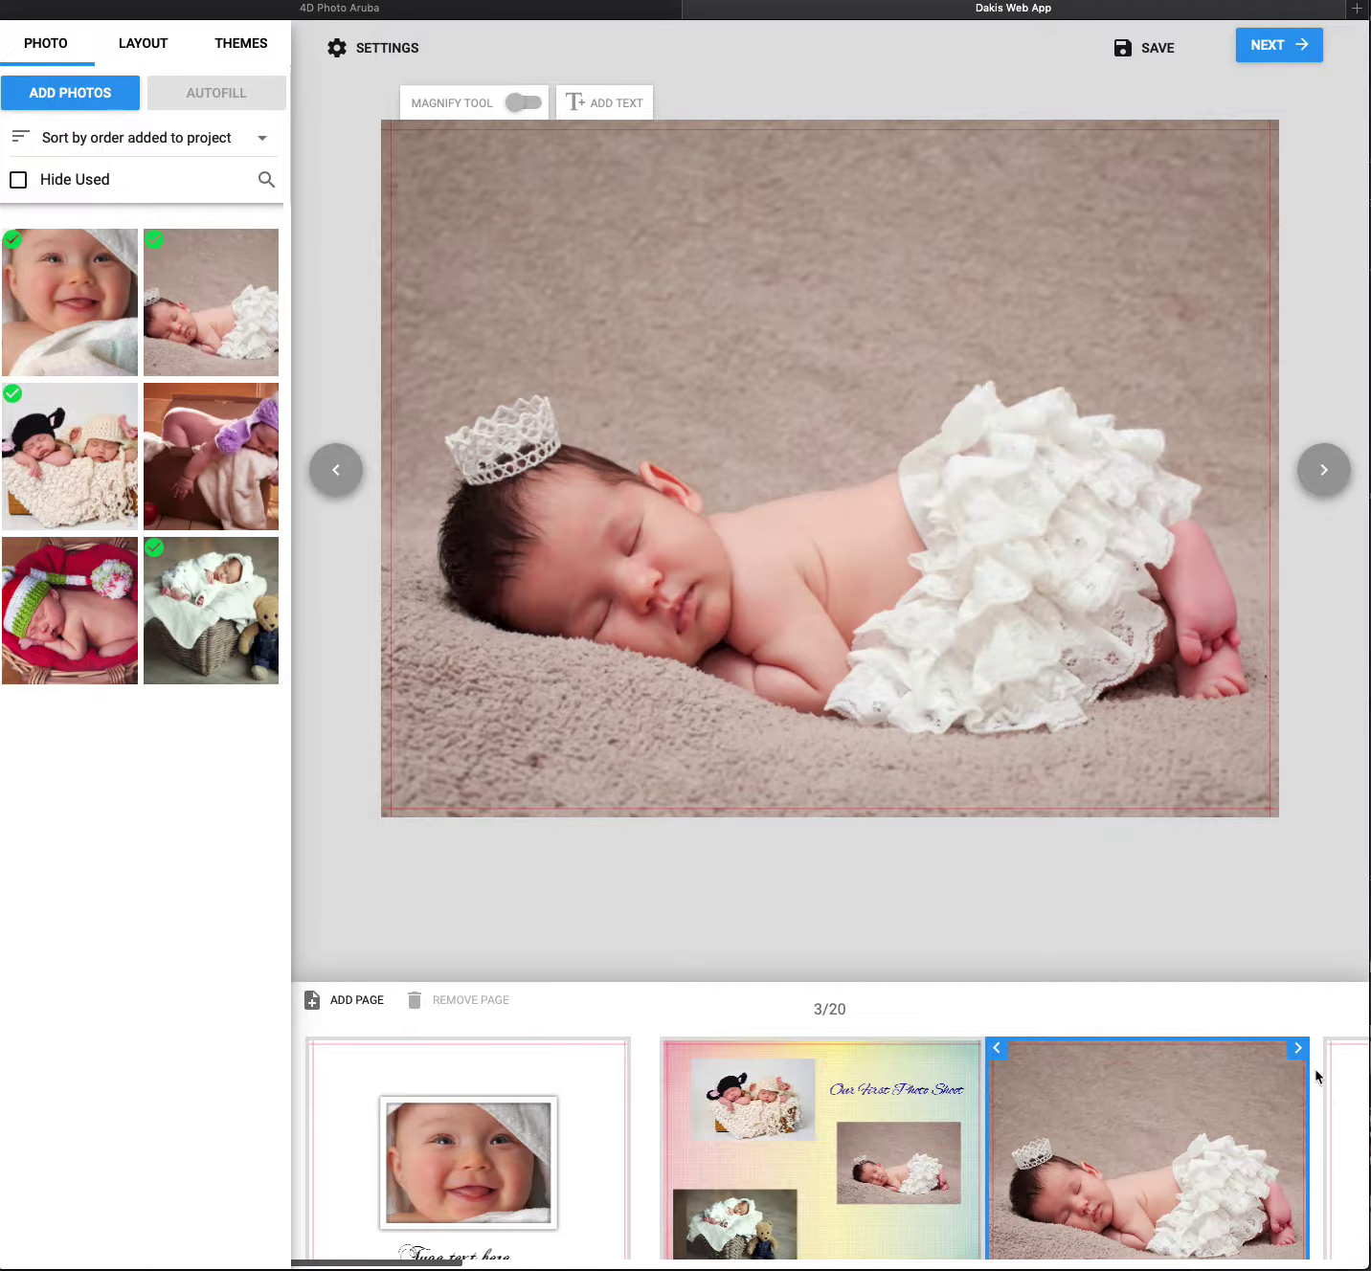
- Add shutterstock_145342015.jpg, the baby in the purple hat, to page 4
{"action": "left_click", "coordinate": [1365, 1156]}
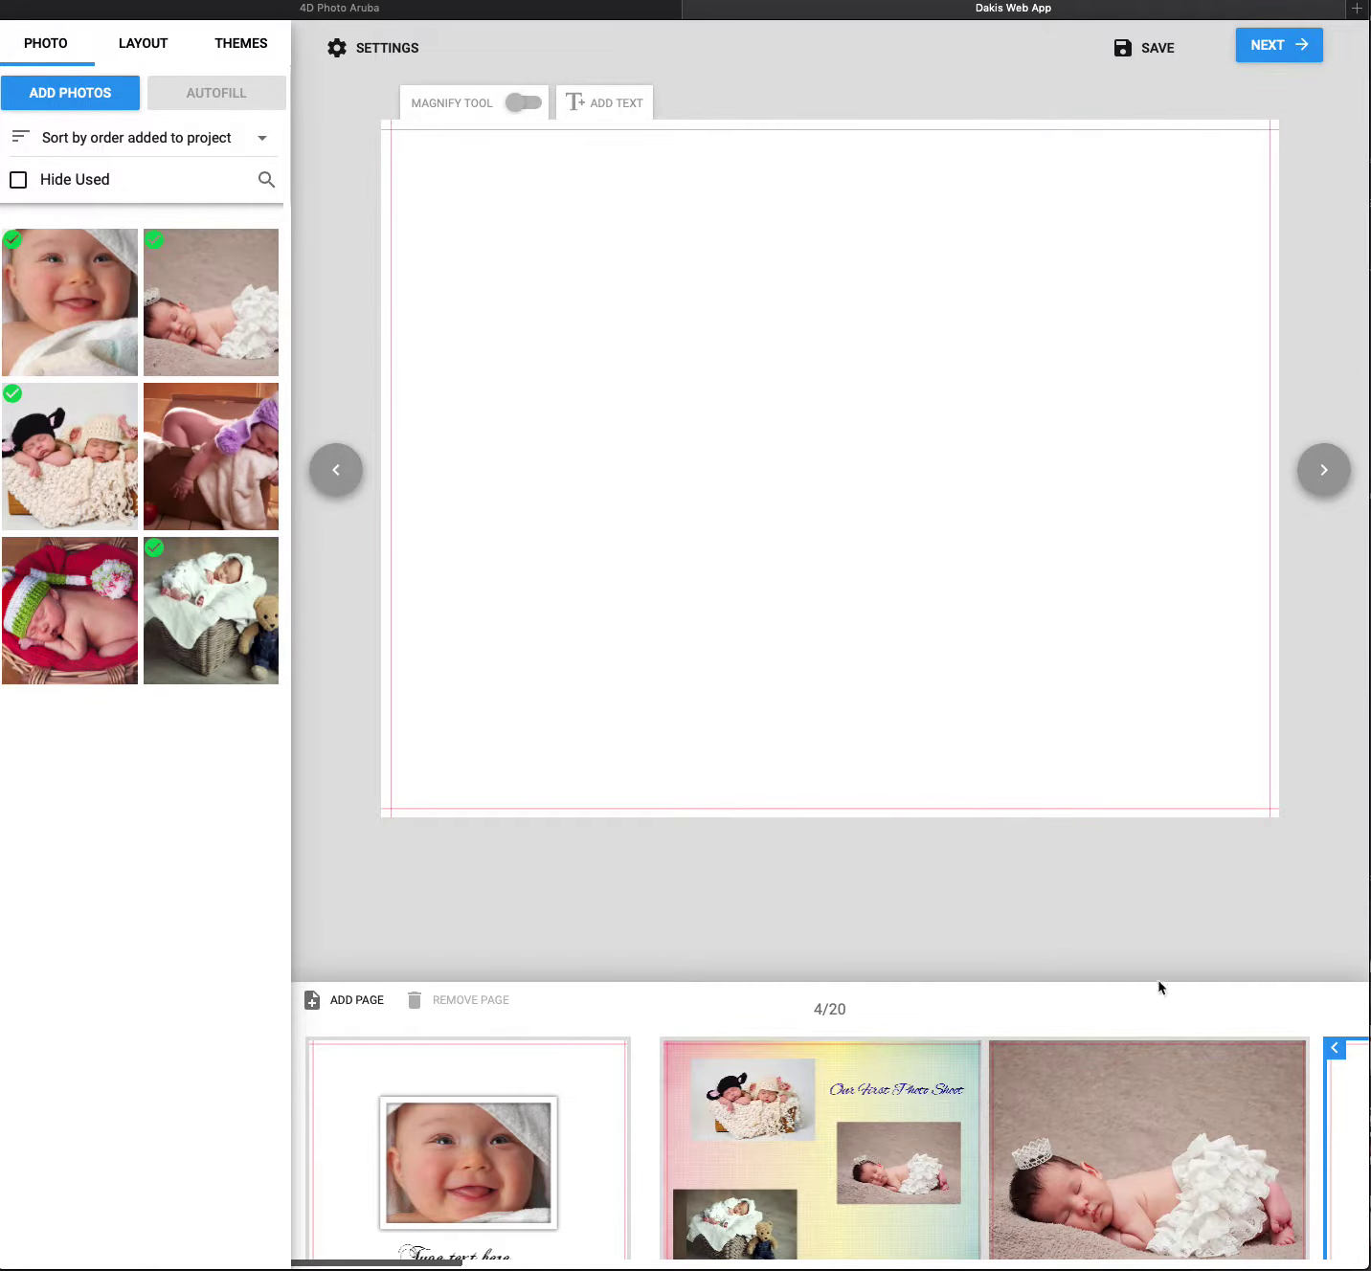
{"action": "left_click", "coordinate": [174, 465]}
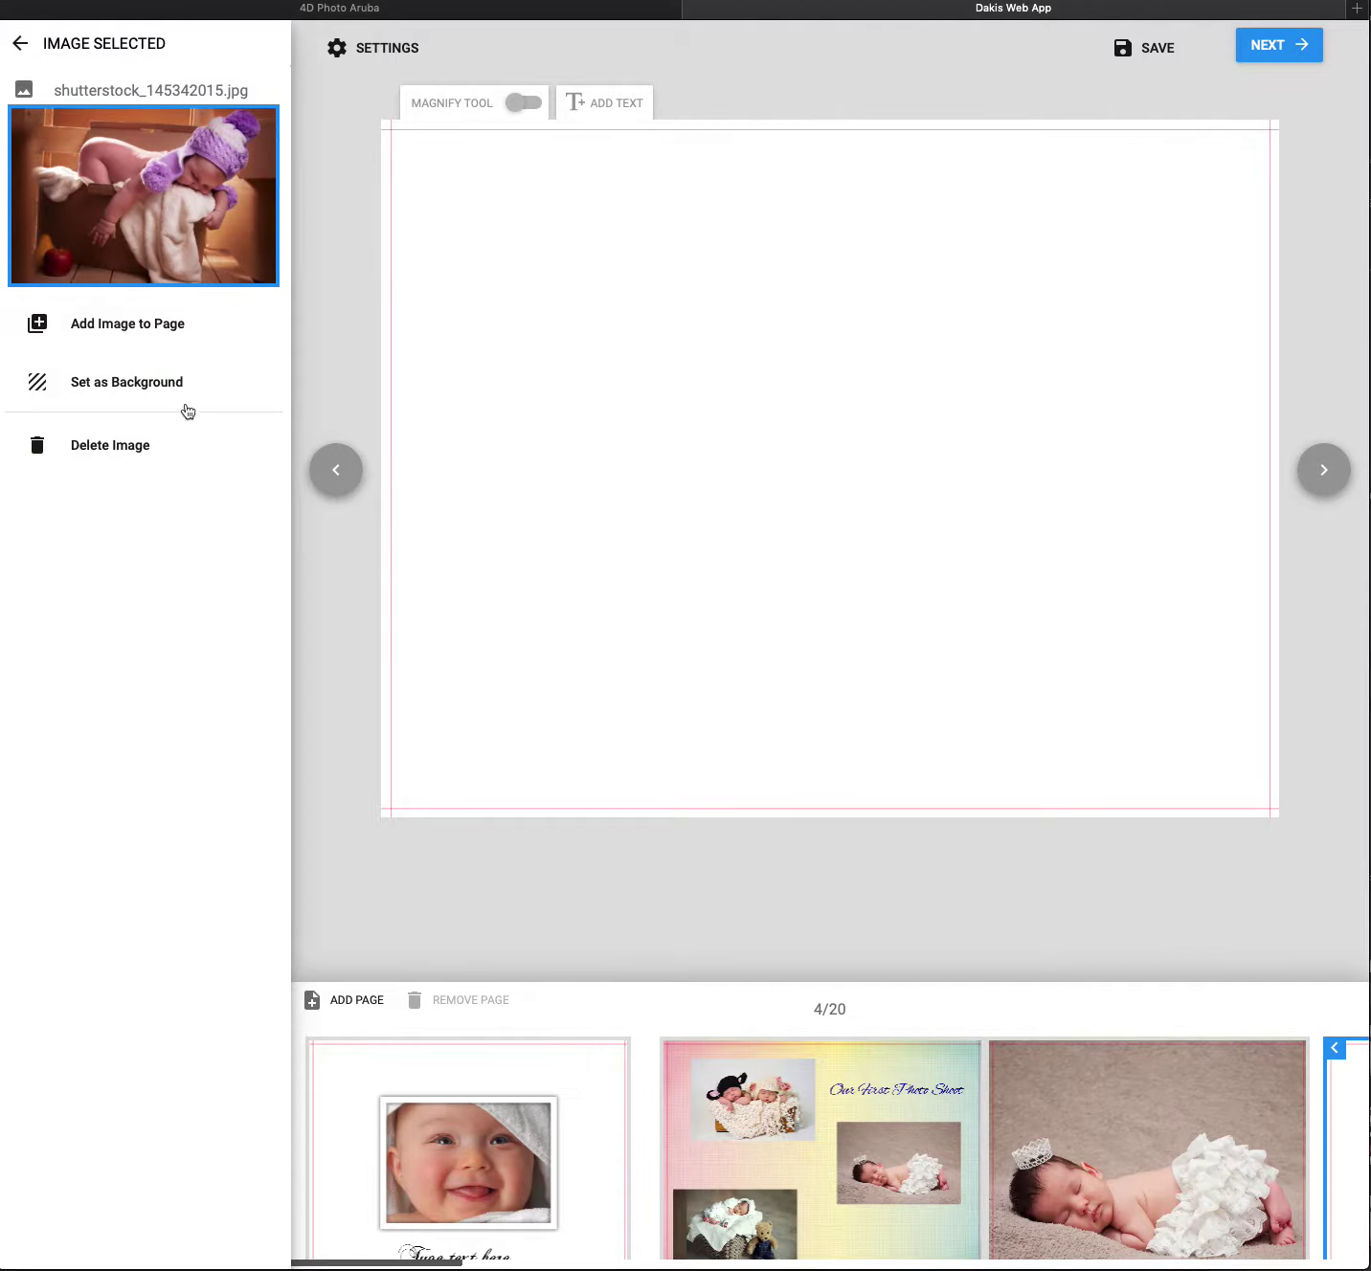
{"action": "left_click", "coordinate": [158, 319]}
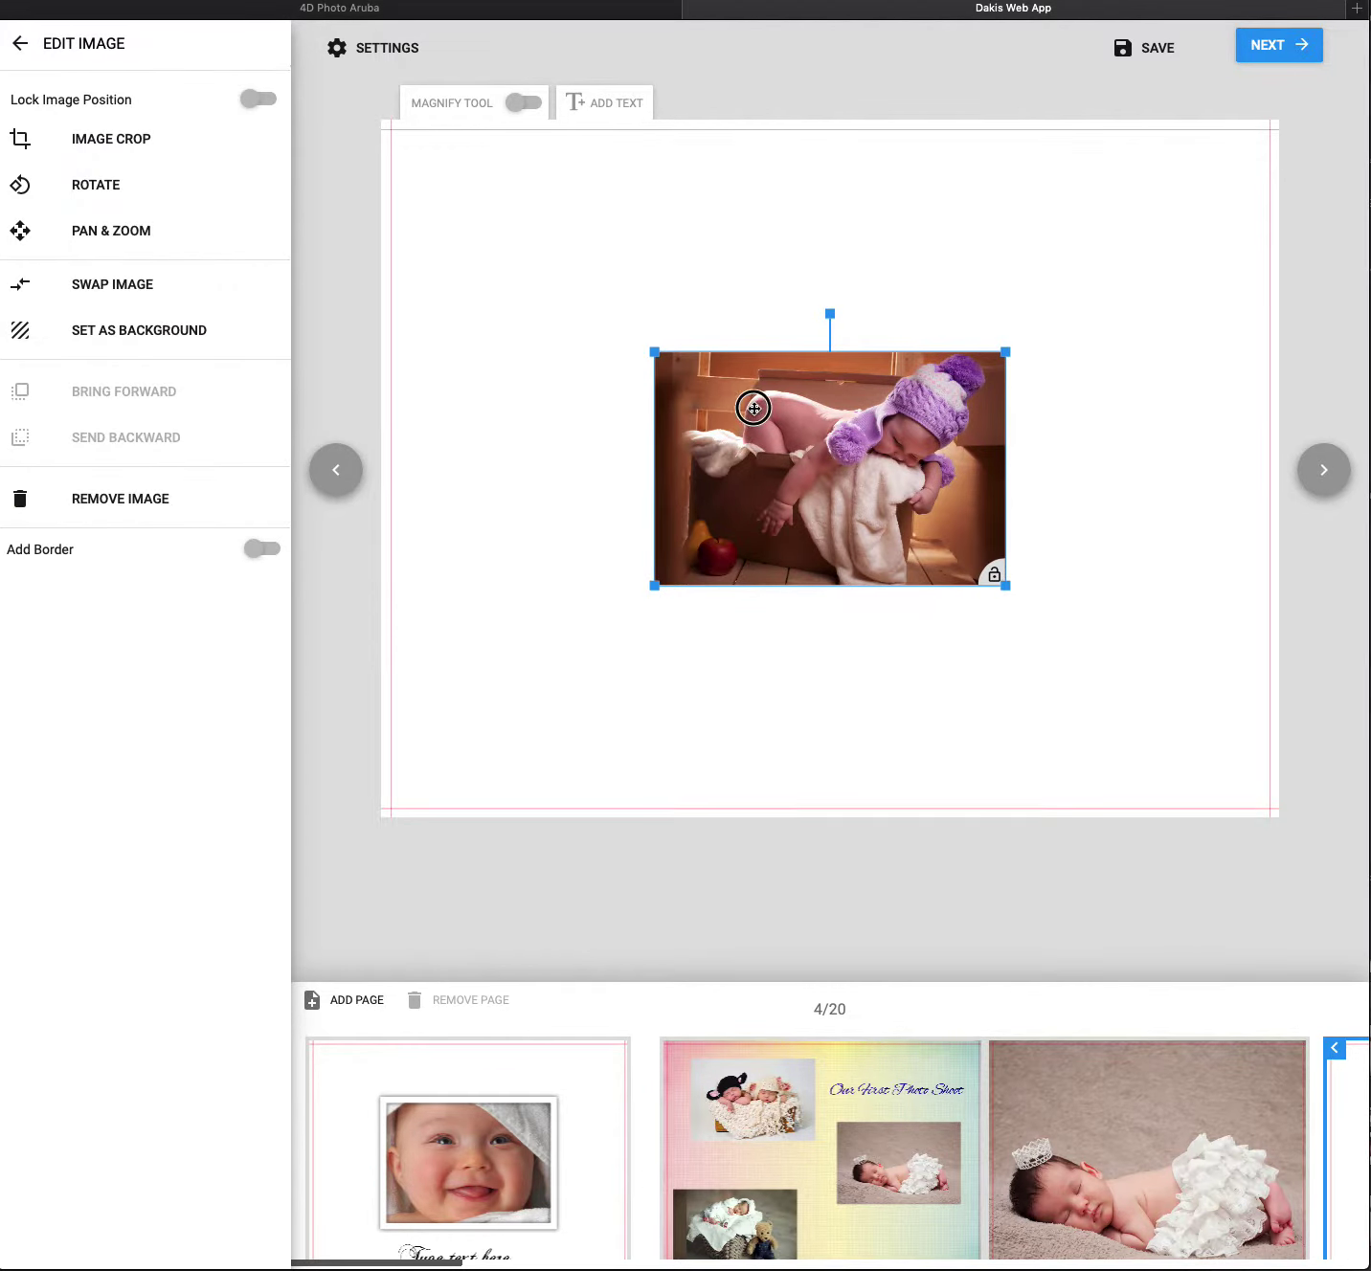
{"action": "left_click", "coordinate": [16, 42]}
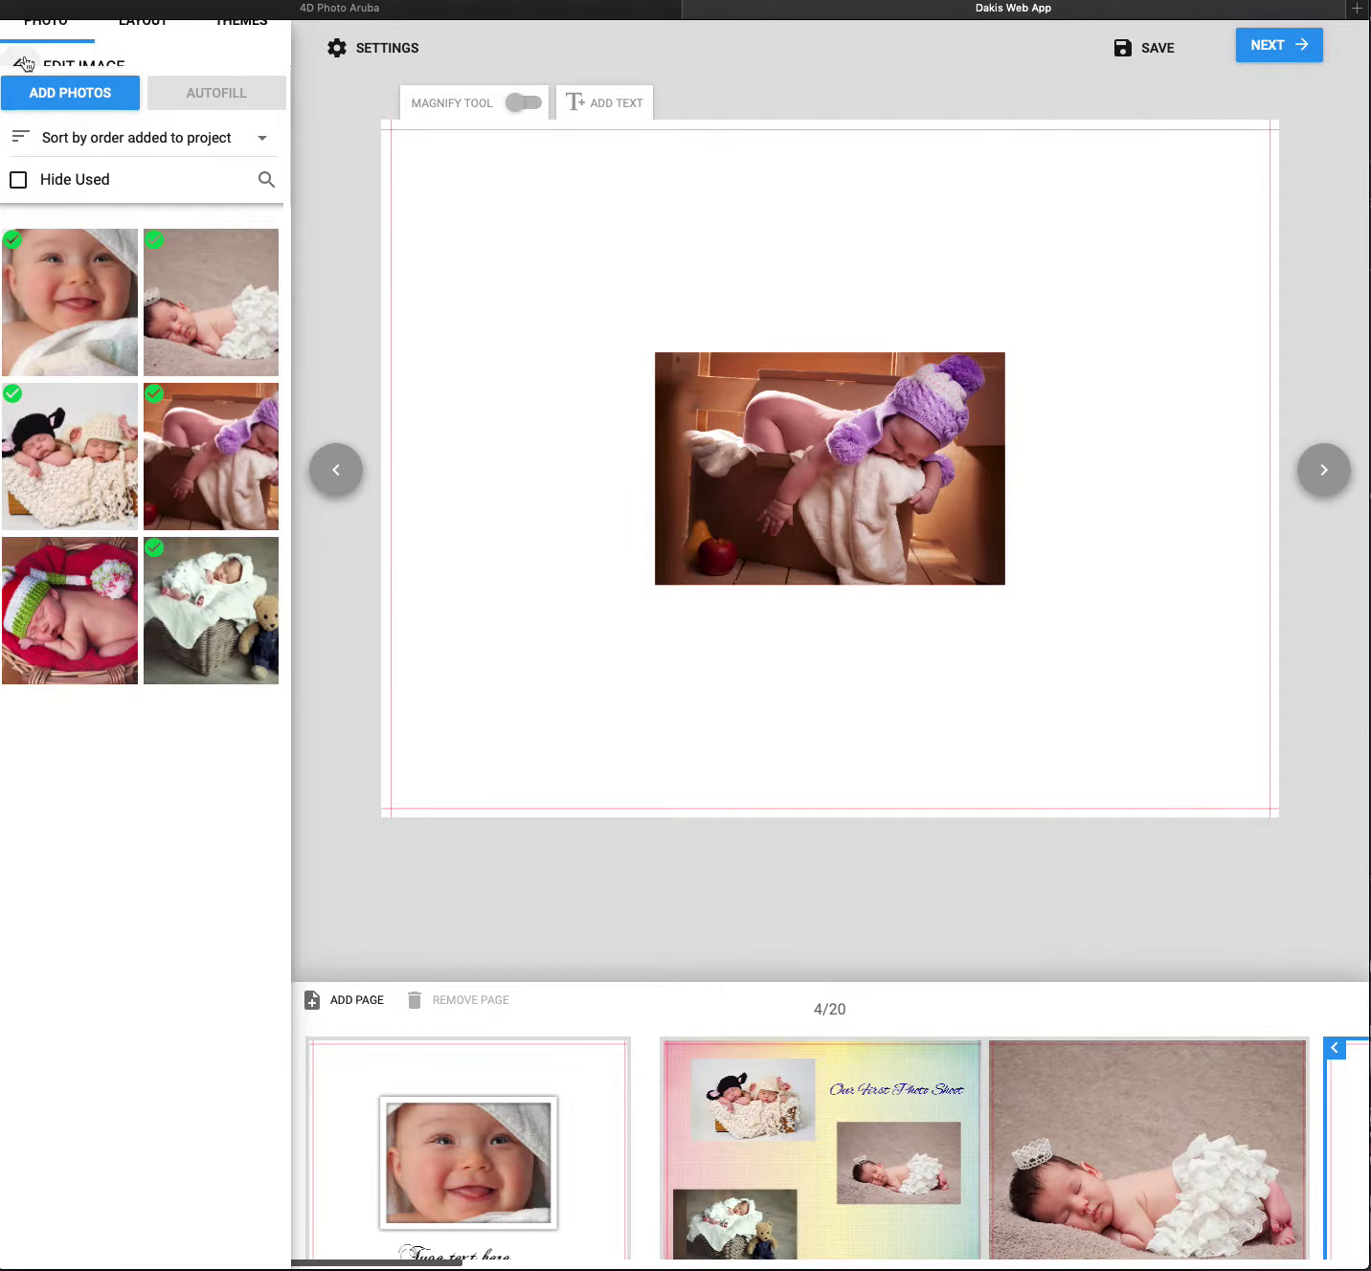
- Add the photo of the two babies in animal hats to page 4 and move it up and left of center
{"action": "left_click", "coordinate": [105, 471]}
{"action": "left_click", "coordinate": [173, 319]}
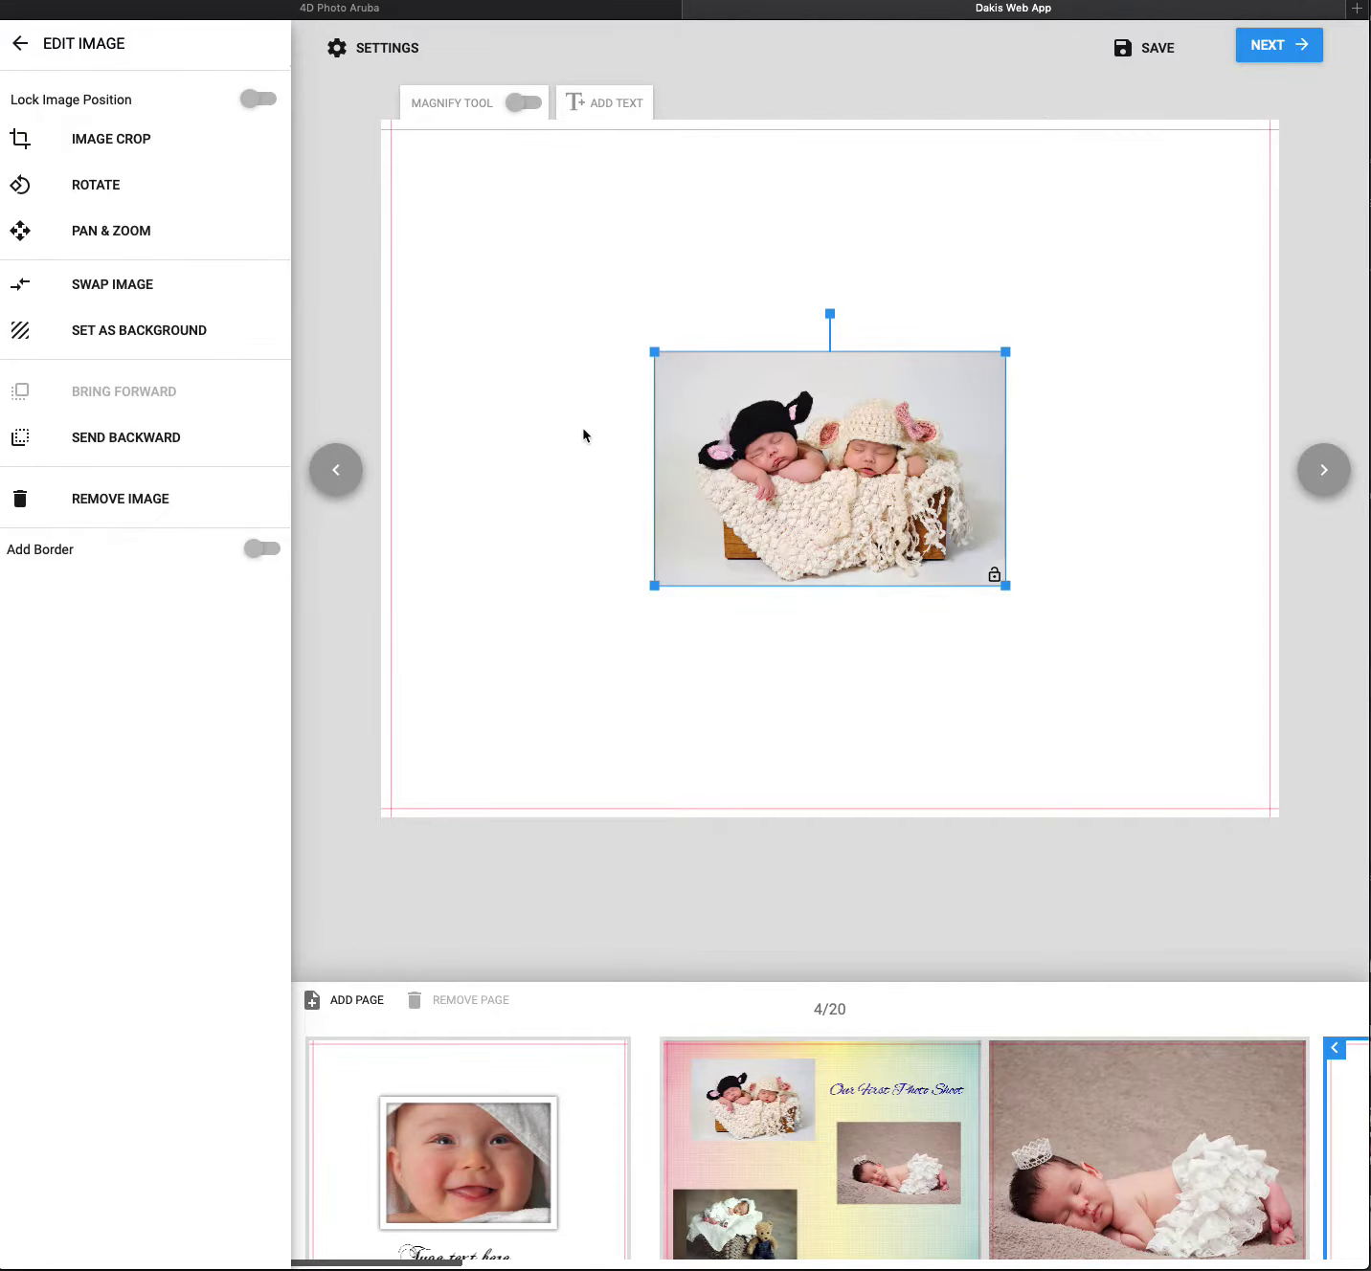
{"action": "left_click_drag", "start_coordinate": [740, 445], "coordinate": [606, 395]}
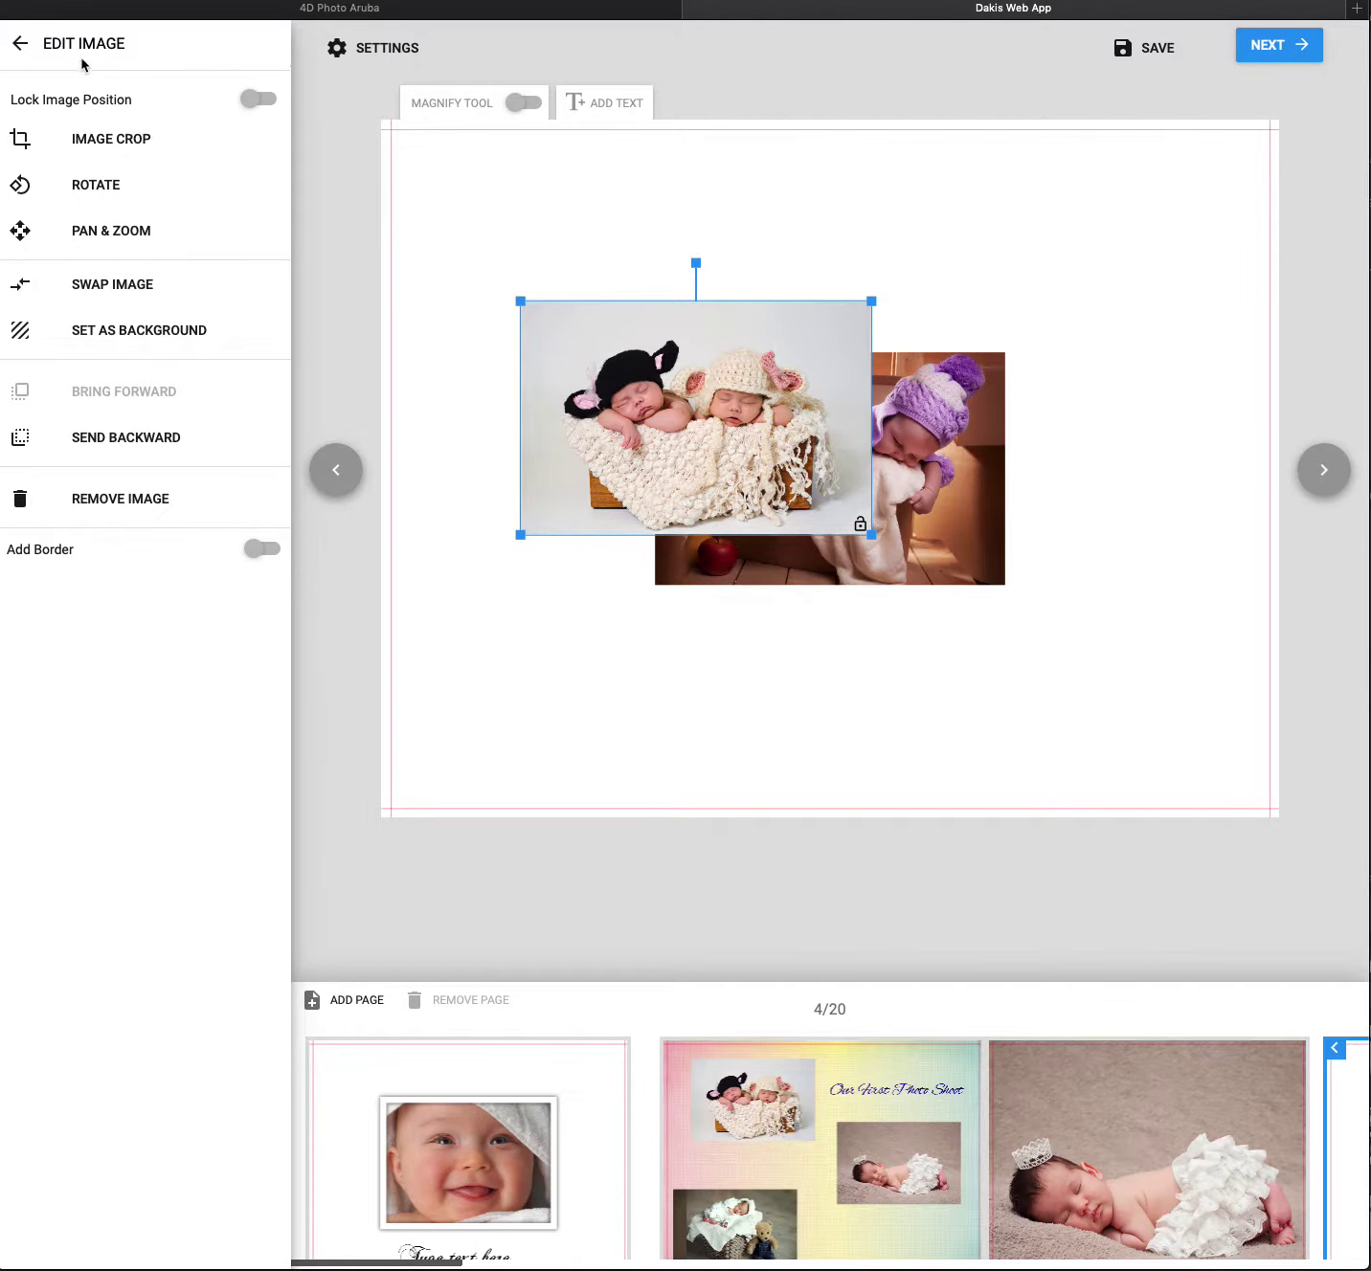
{"action": "left_click", "coordinate": [24, 51]}
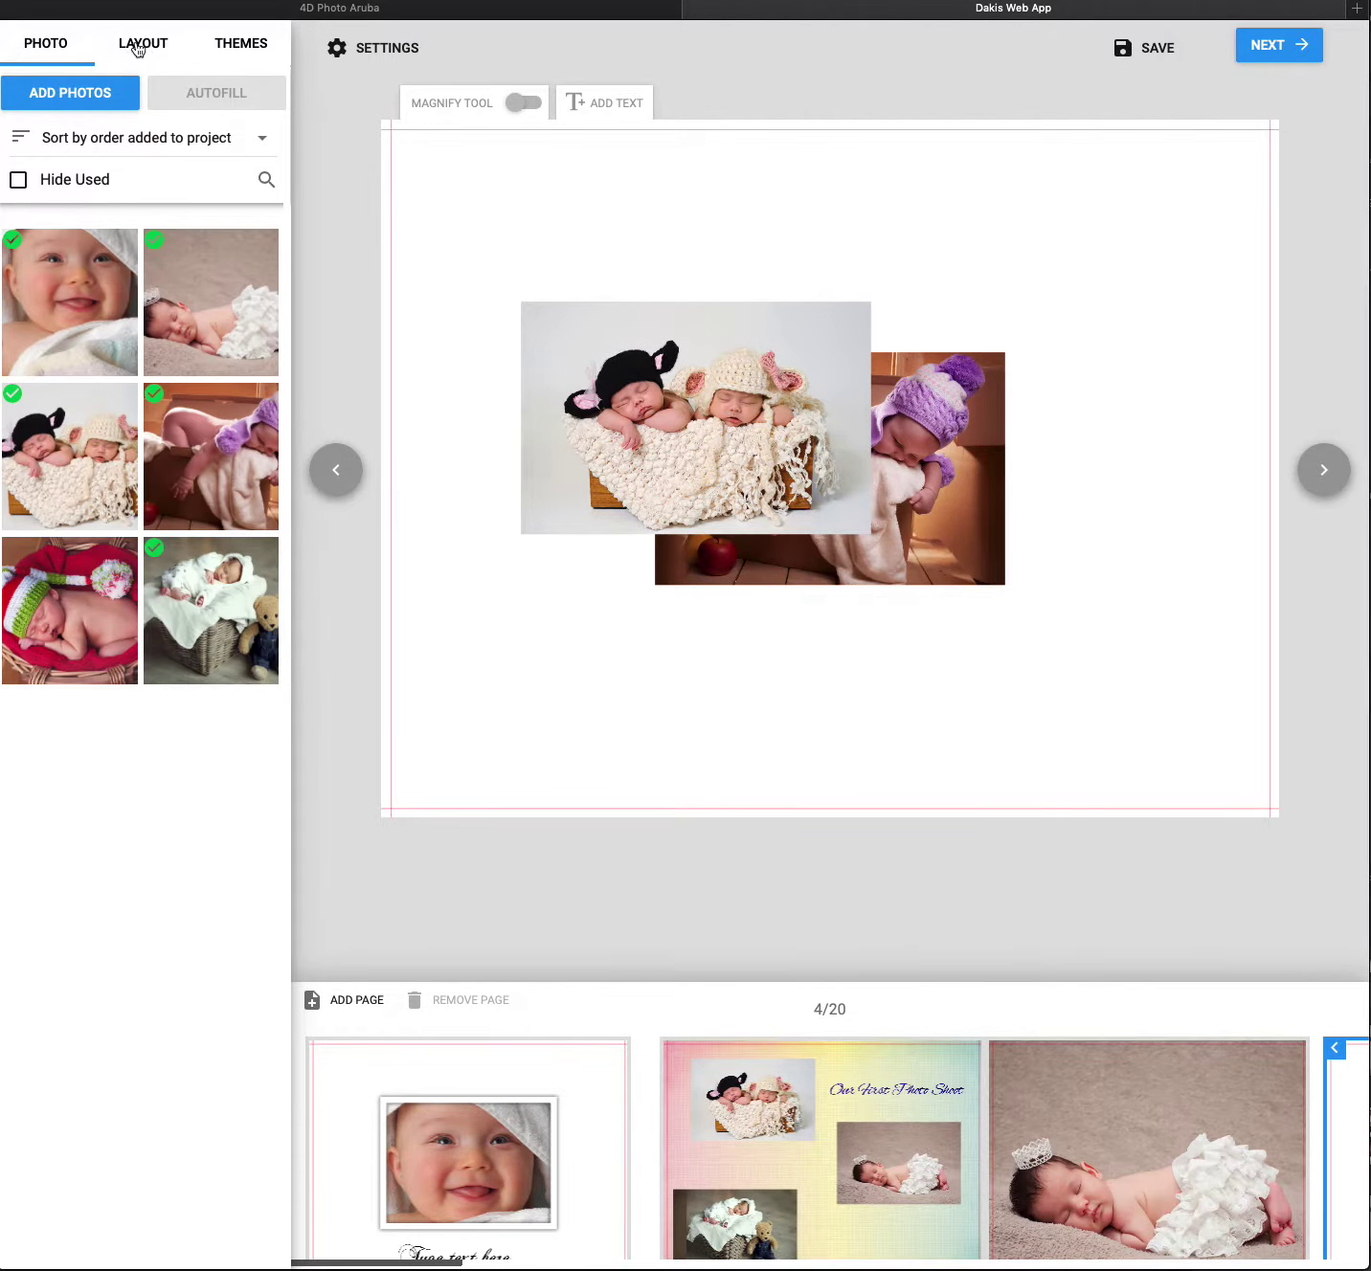
- Apply the two-photo layout with the smallest side-by-side square frames to page 4
{"action": "left_click", "coordinate": [141, 45]}
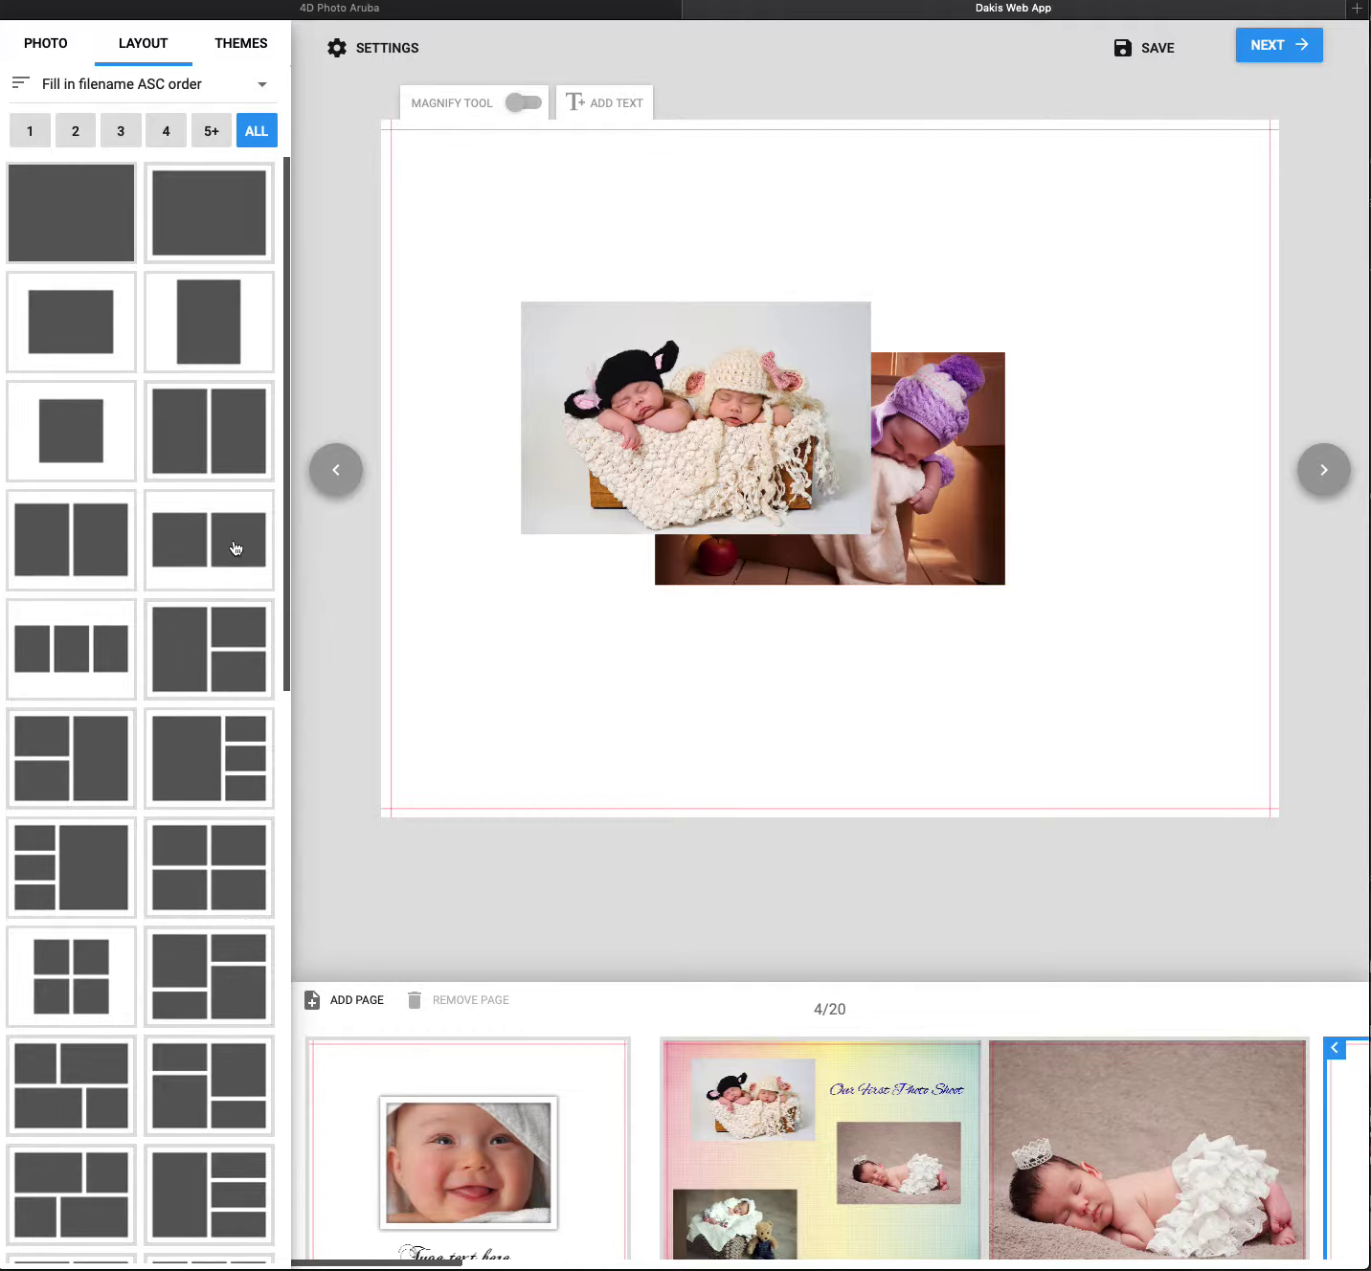
{"action": "left_click", "coordinate": [83, 139]}
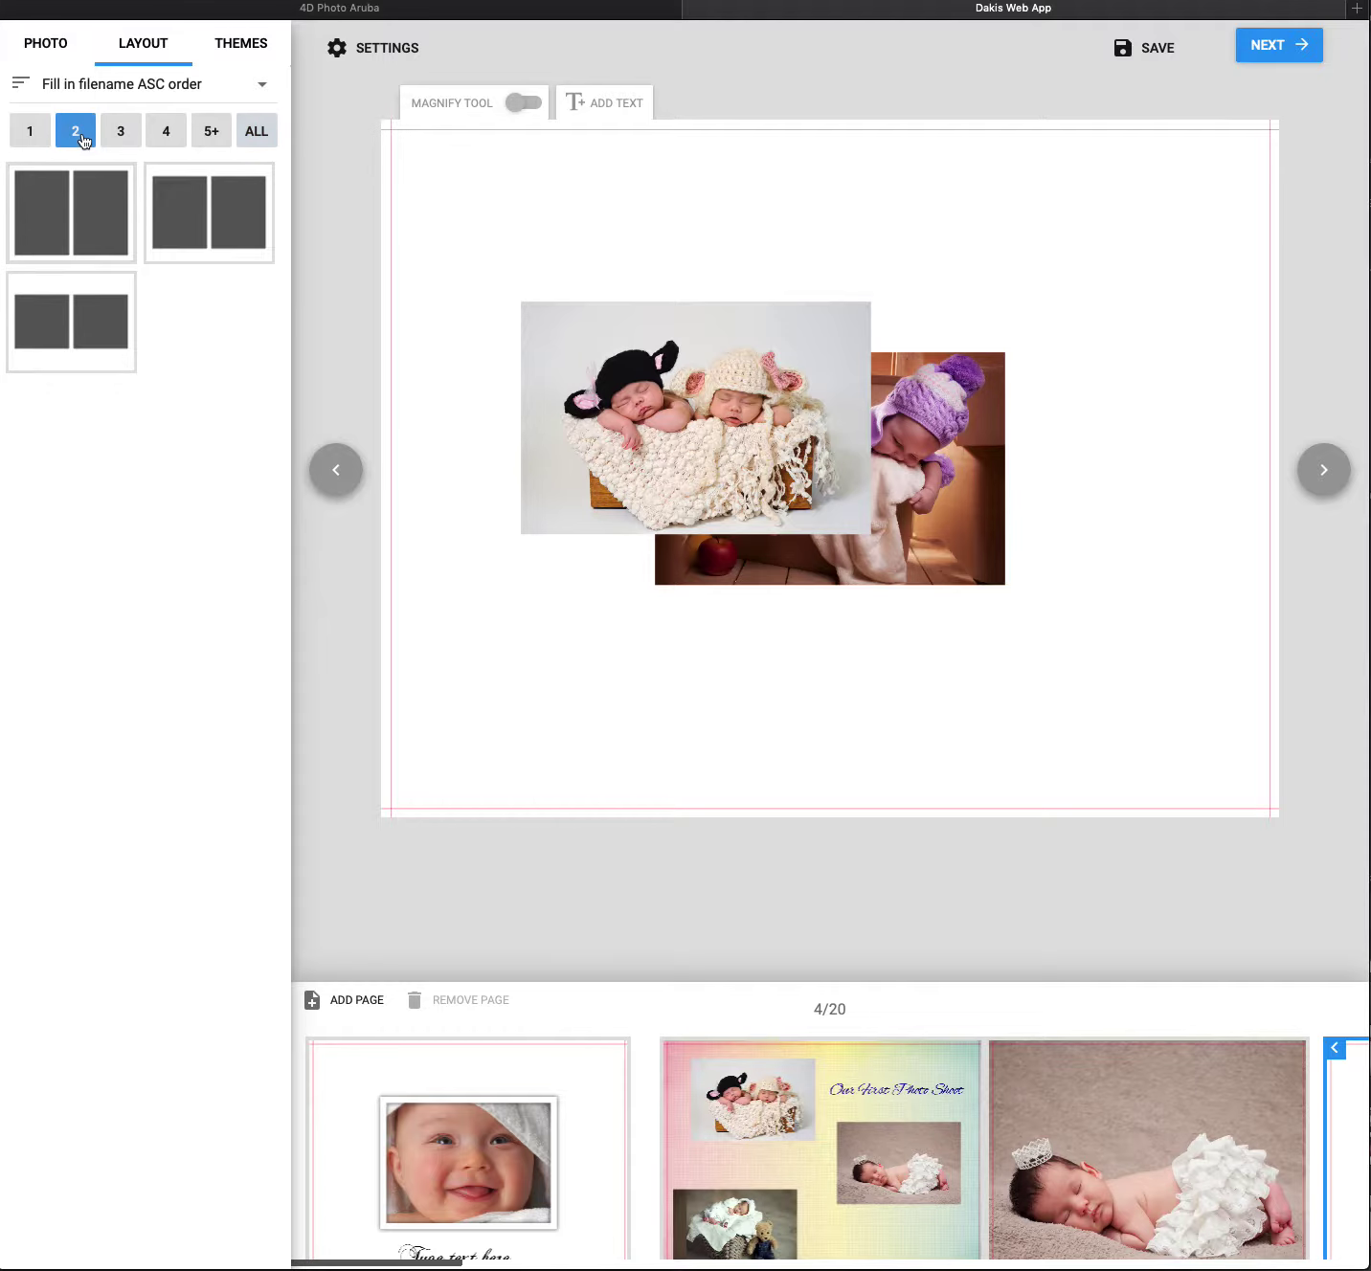
{"action": "left_click", "coordinate": [107, 139]}
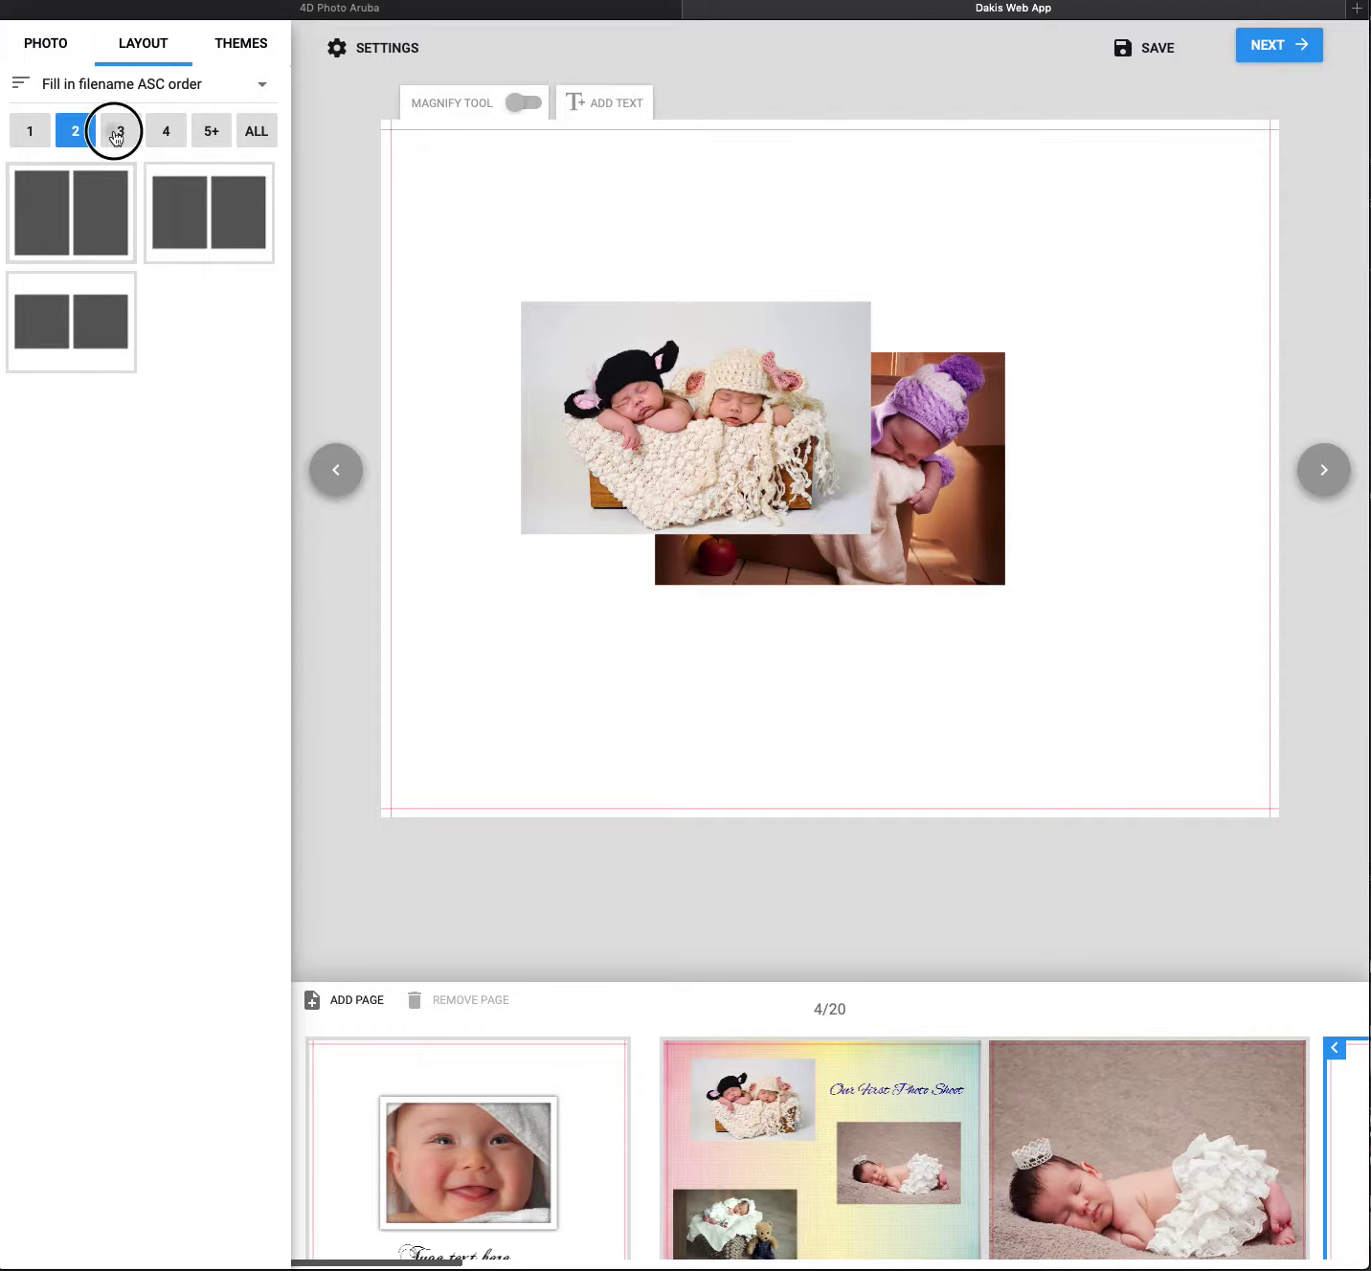
{"action": "left_click", "coordinate": [172, 147]}
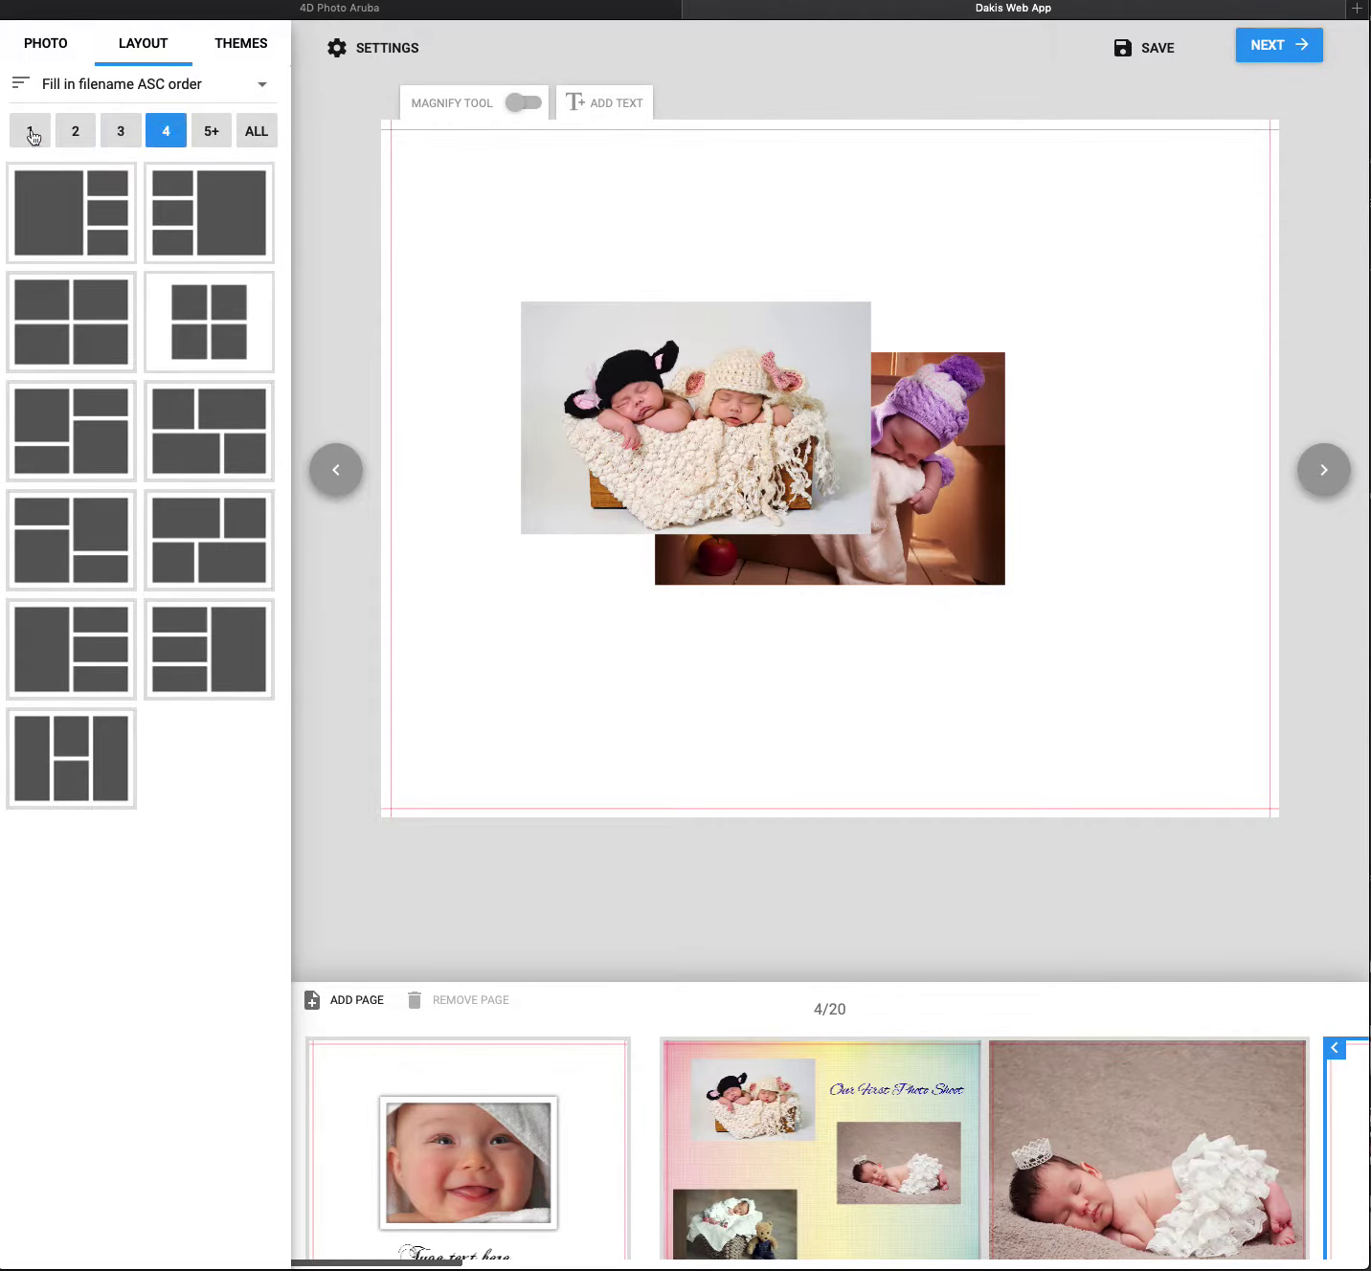
{"action": "left_click", "coordinate": [69, 132]}
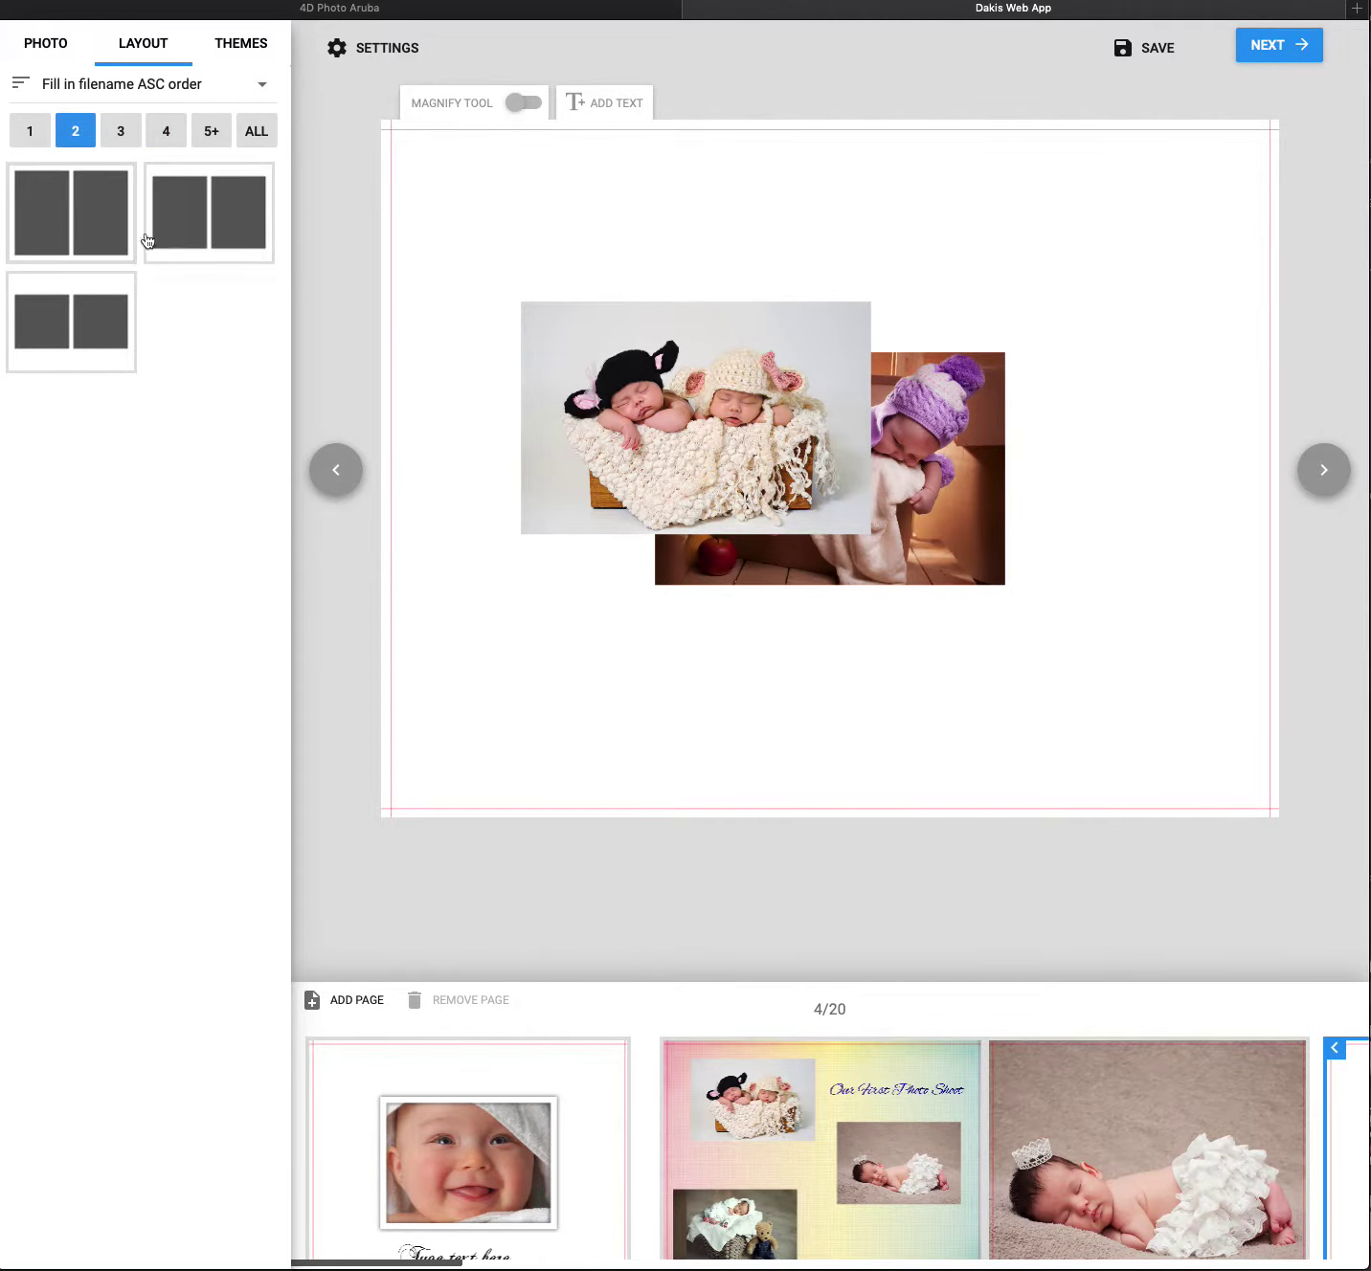
{"action": "left_click", "coordinate": [115, 292]}
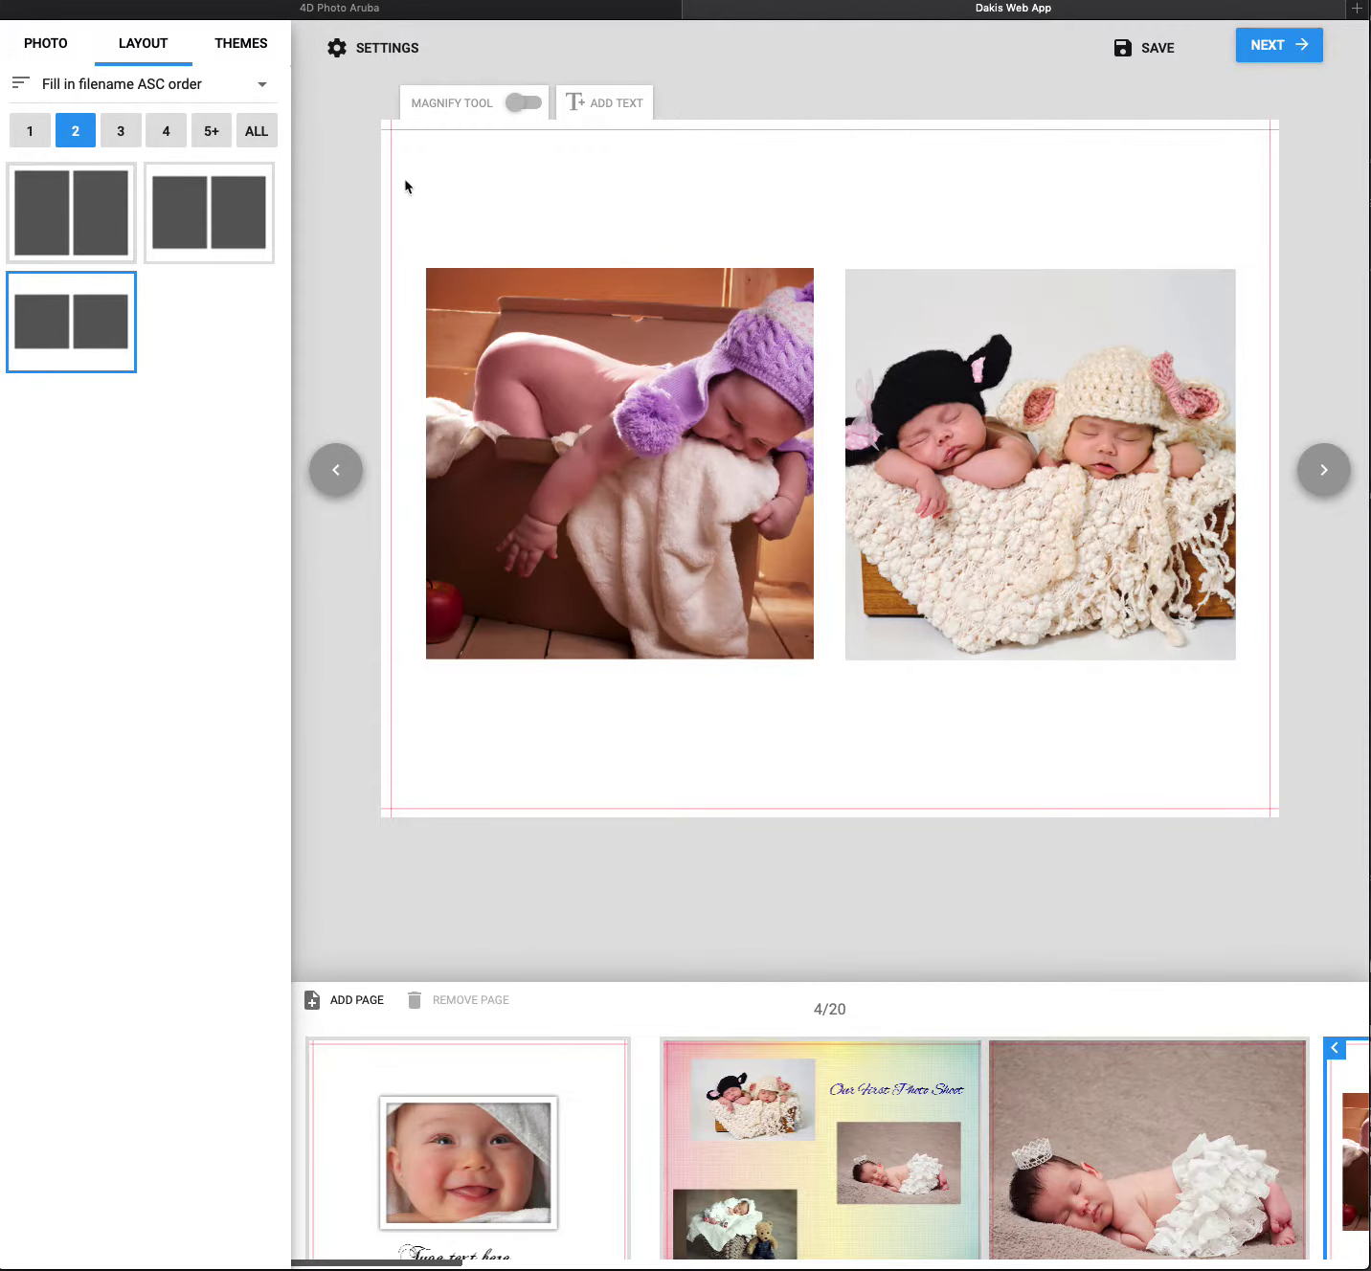
- Apply the green Geometric Pastels theme with large polka dots as the background of page 4
{"action": "left_click", "coordinate": [239, 43]}
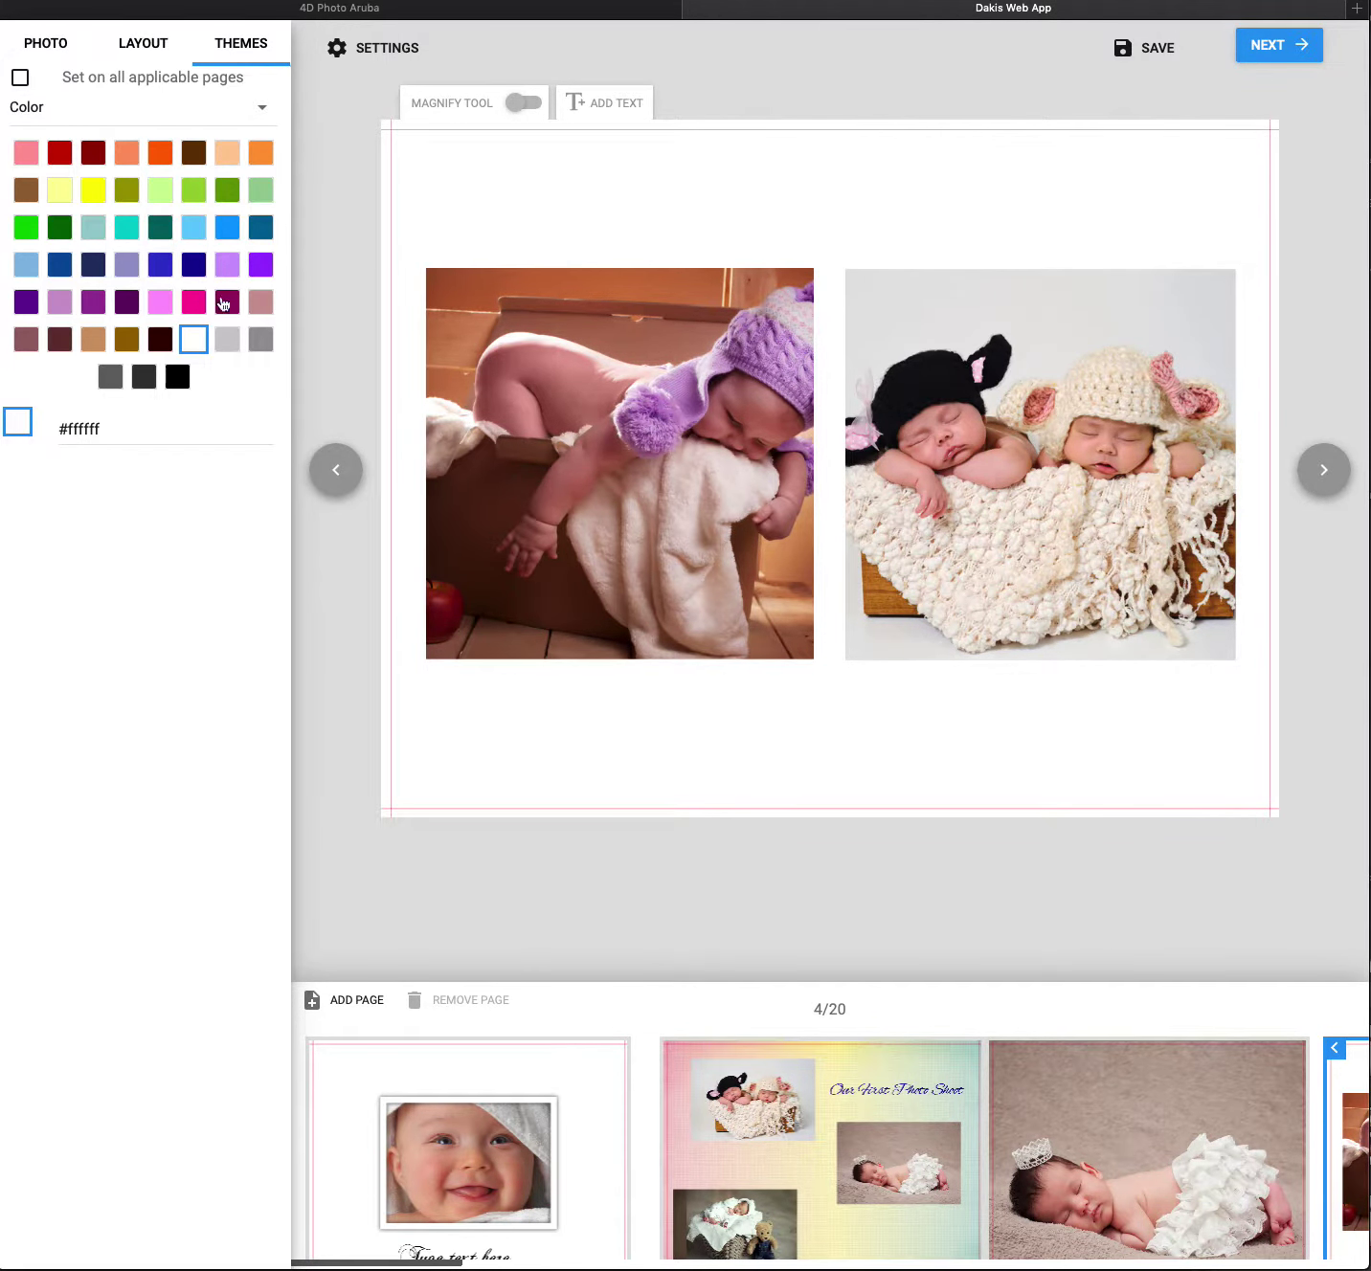
{"action": "left_click", "coordinate": [260, 108]}
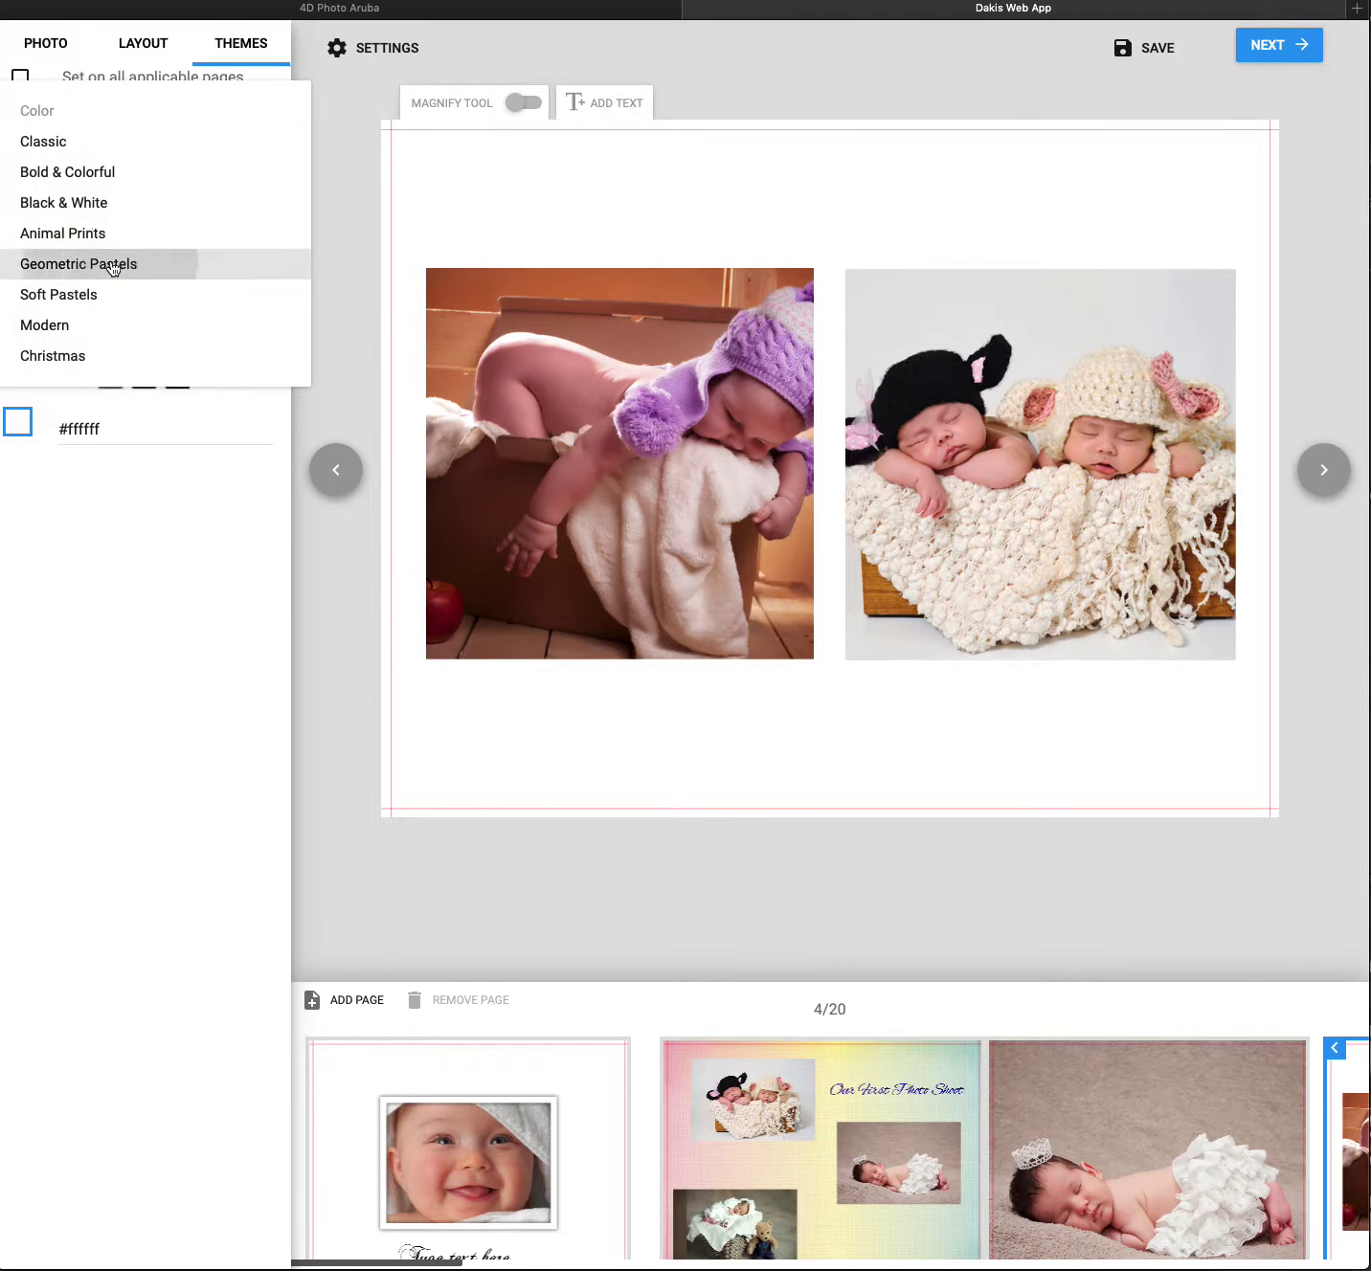
{"action": "left_click", "coordinate": [110, 265]}
{"action": "left_click", "coordinate": [158, 636]}
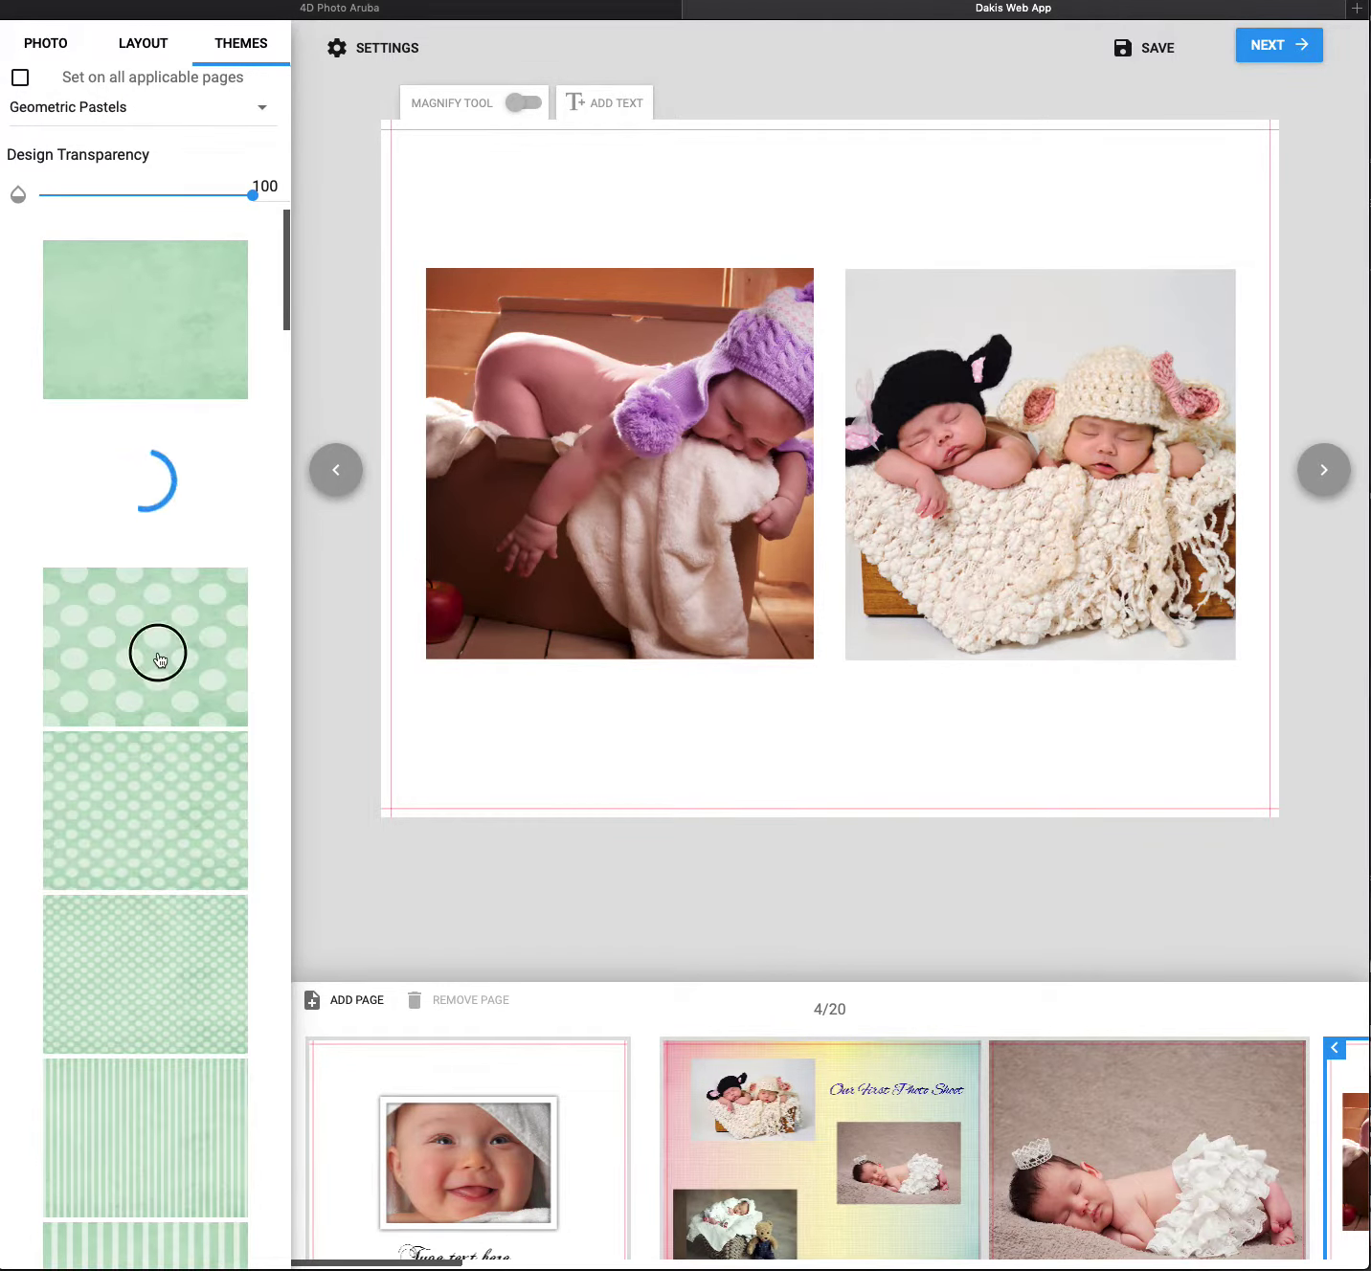
- Pan the purple-hat baby photo left within its frame on page 4 so the whole hat shows, and apply the change
{"action": "left_click", "coordinate": [541, 419]}
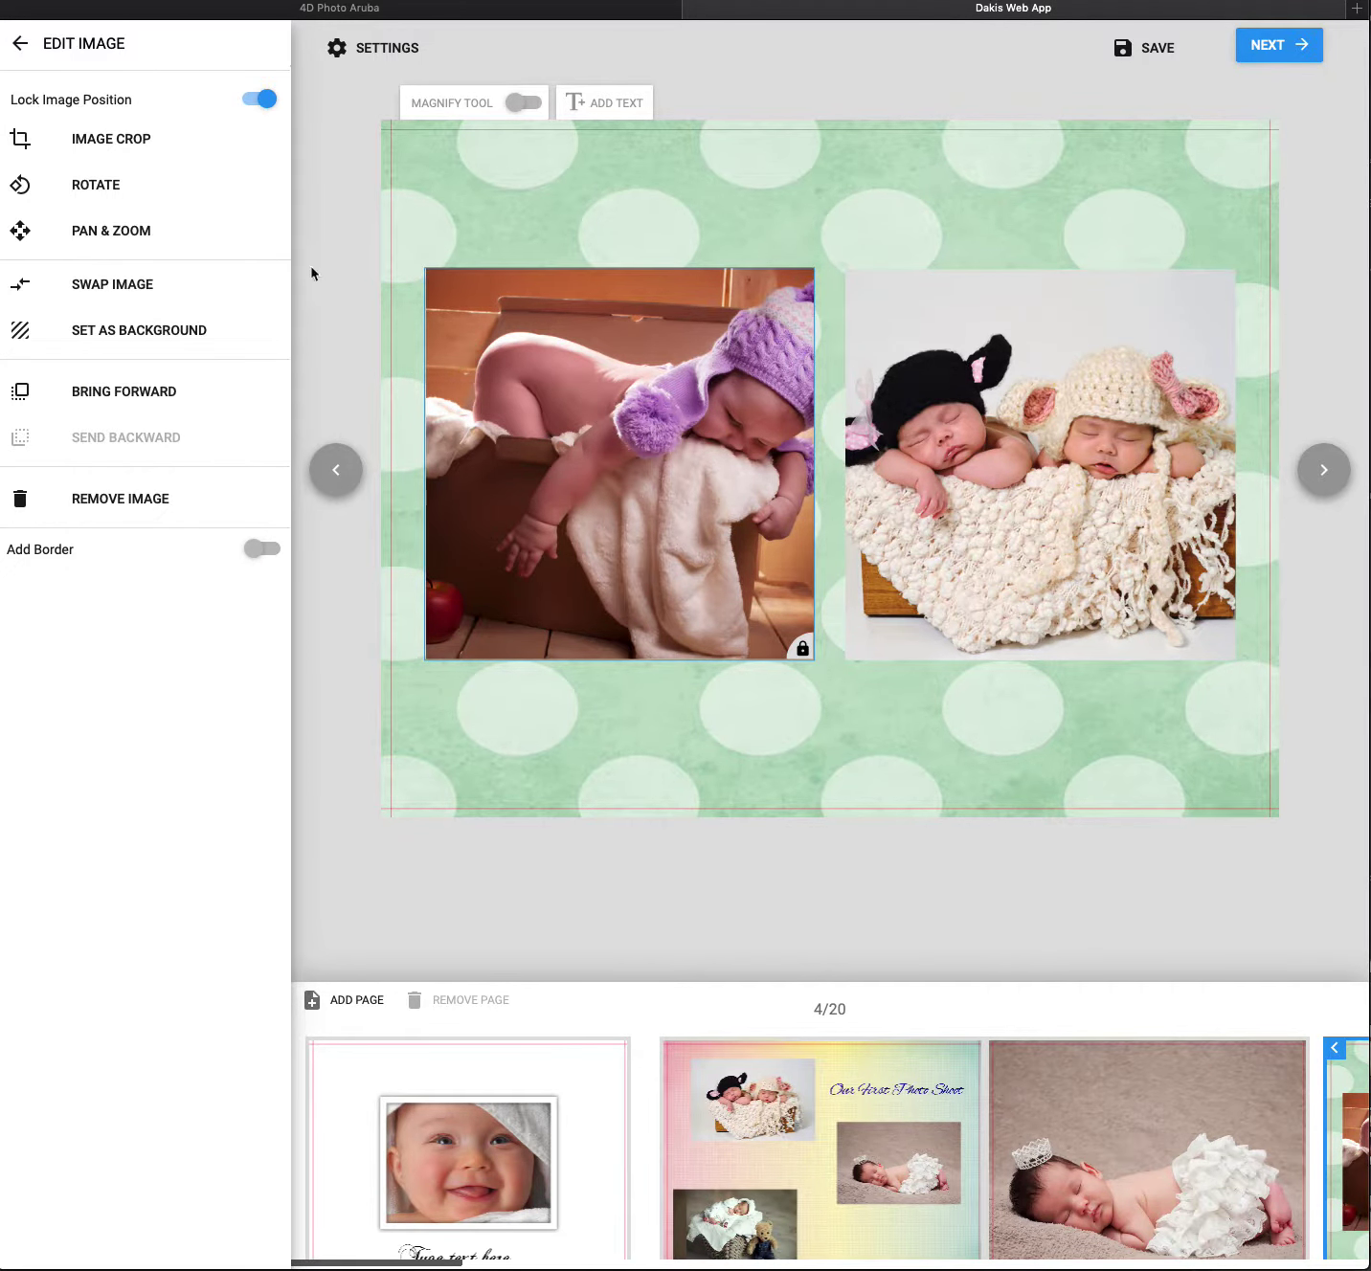
{"action": "left_click", "coordinate": [107, 228]}
{"action": "left_click_drag", "start_coordinate": [559, 389], "coordinate": [478, 374]}
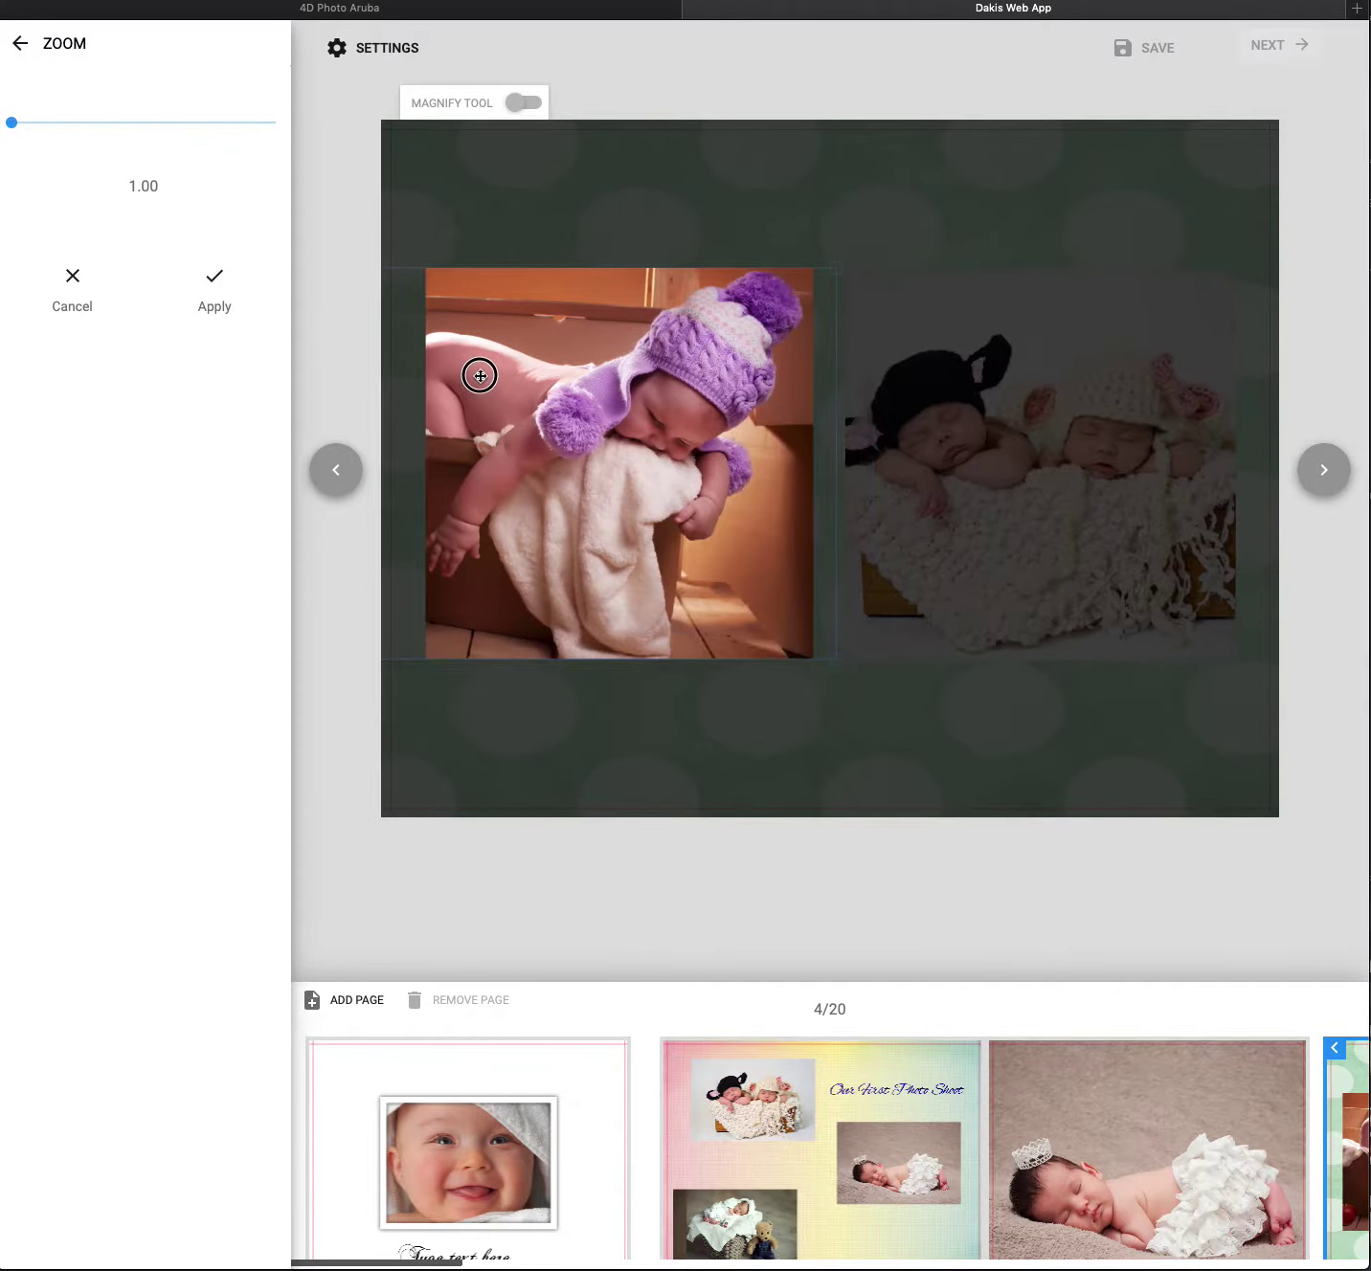
{"action": "left_click", "coordinate": [226, 275]}
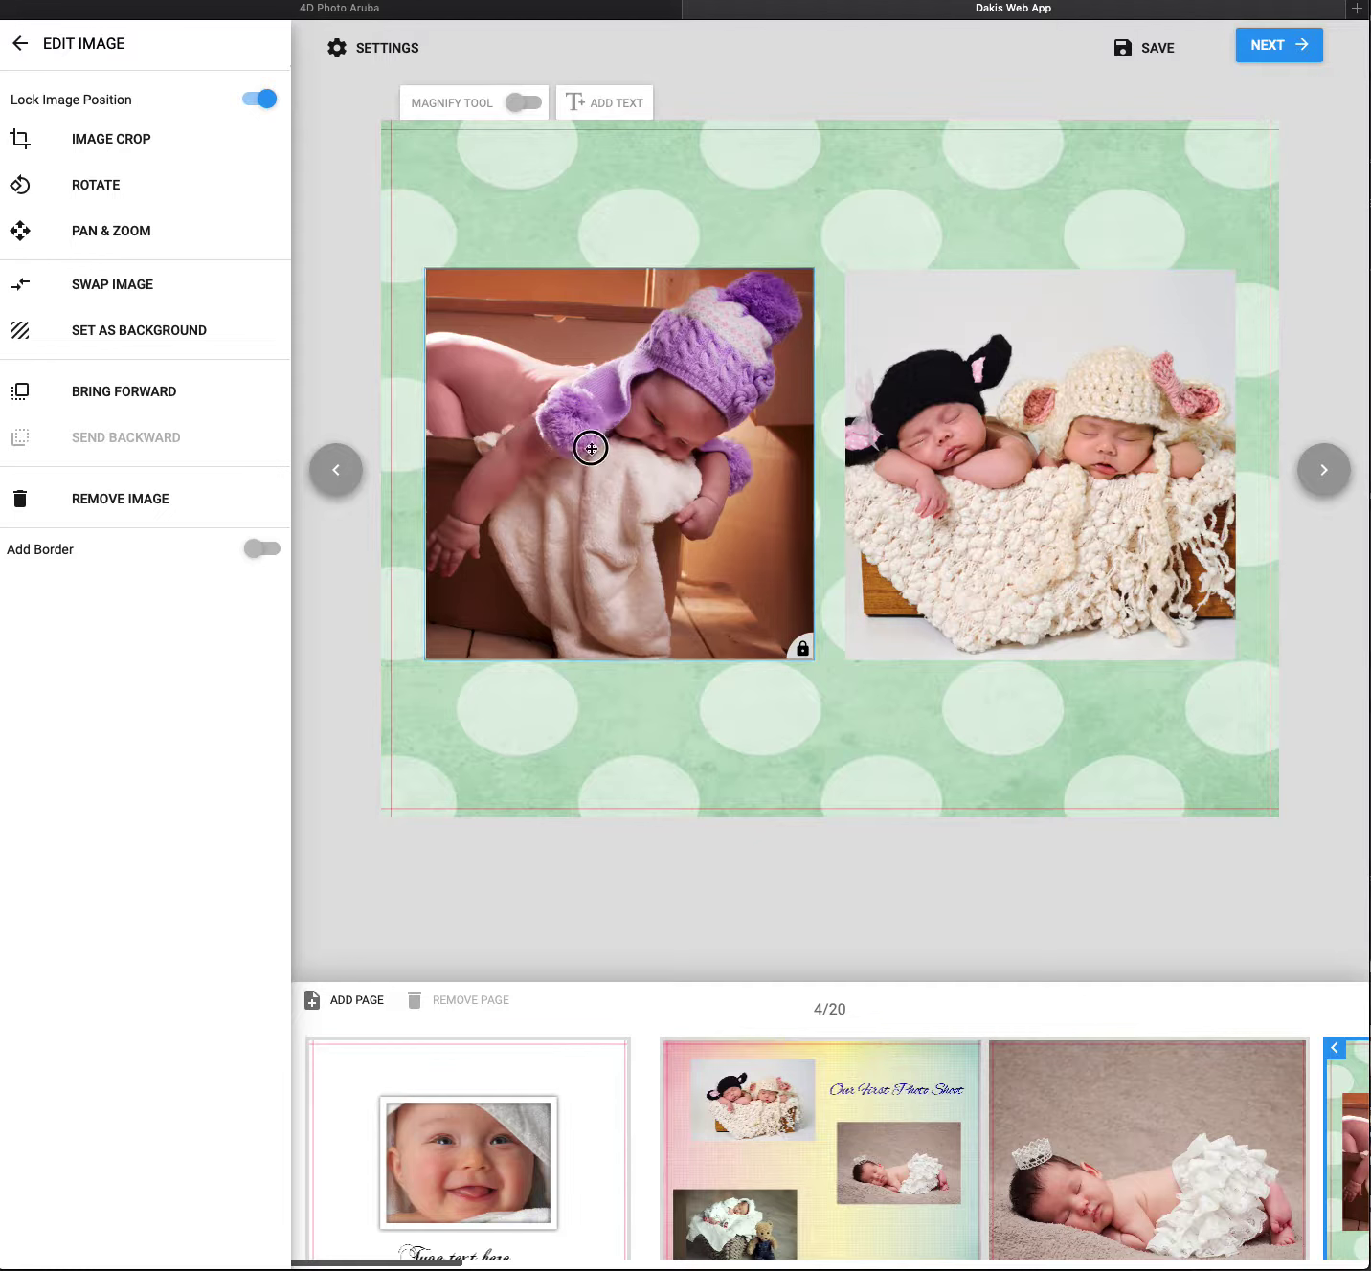
- Unlock the purple-hat baby photo on page 4, crop it shorter at the bottom and wider at the left, and reposition it higher within the margins
{"action": "left_click", "coordinate": [258, 98]}
{"action": "left_click_drag", "start_coordinate": [604, 393], "coordinate": [596, 330]}
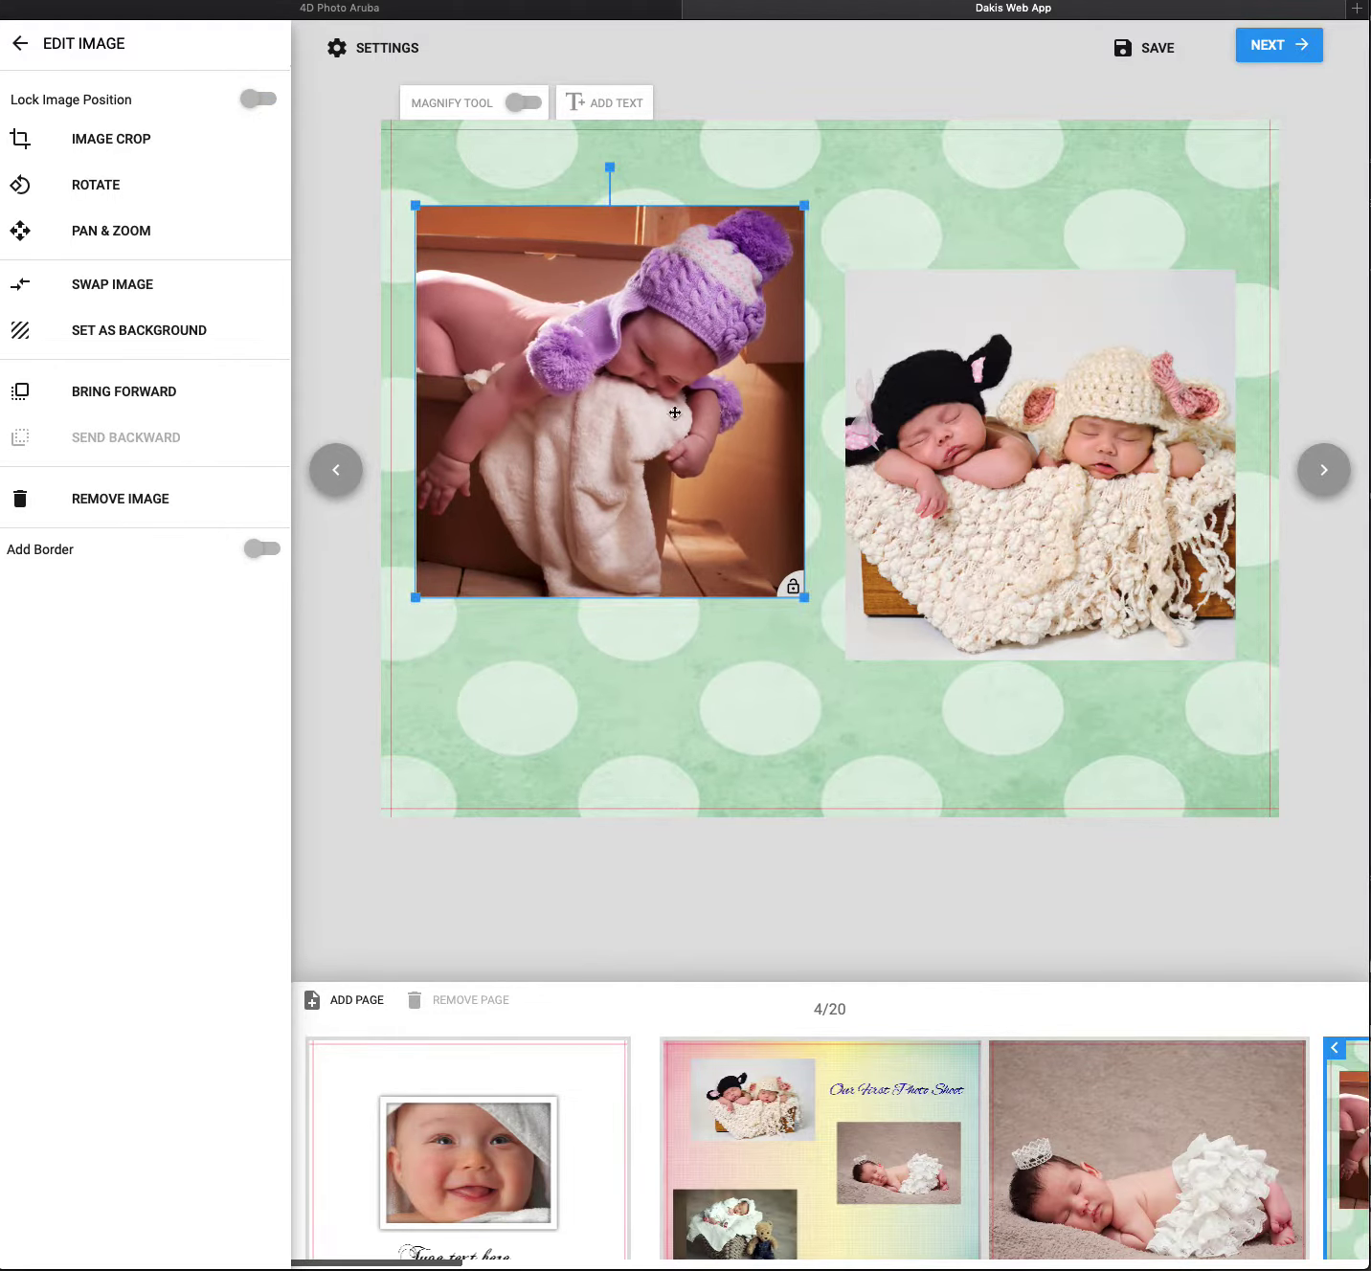
{"action": "left_click", "coordinate": [129, 144]}
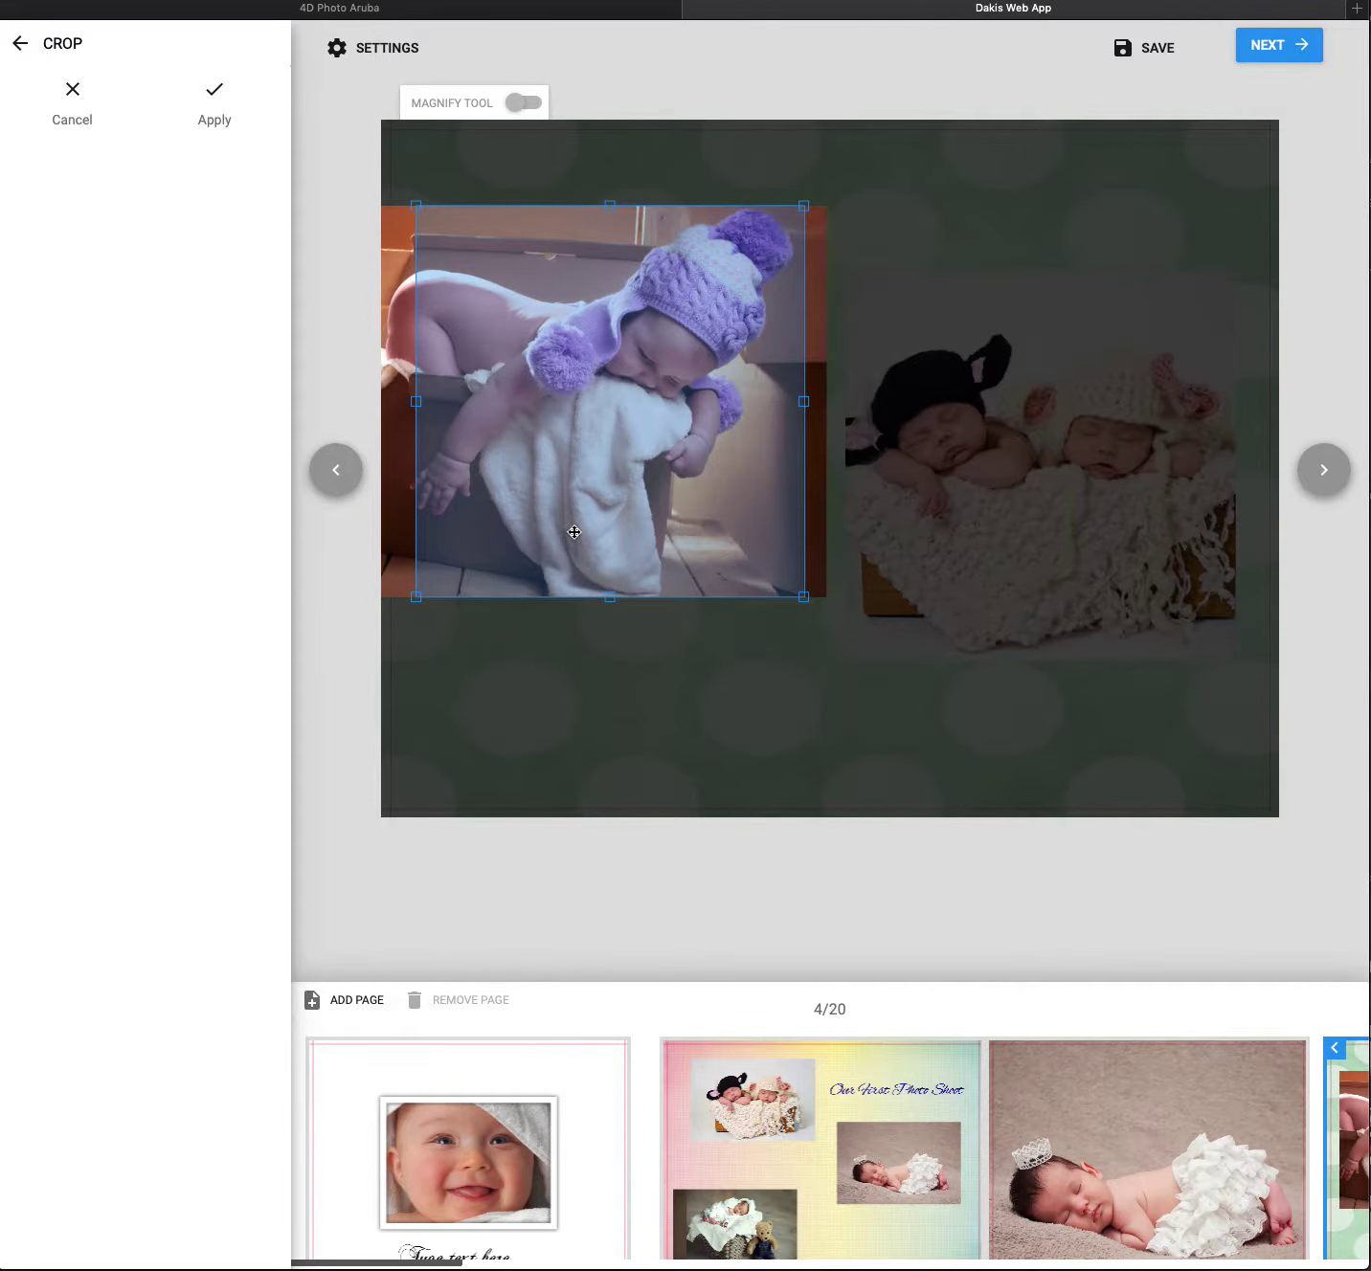
{"action": "left_click_drag", "start_coordinate": [612, 599], "coordinate": [606, 540]}
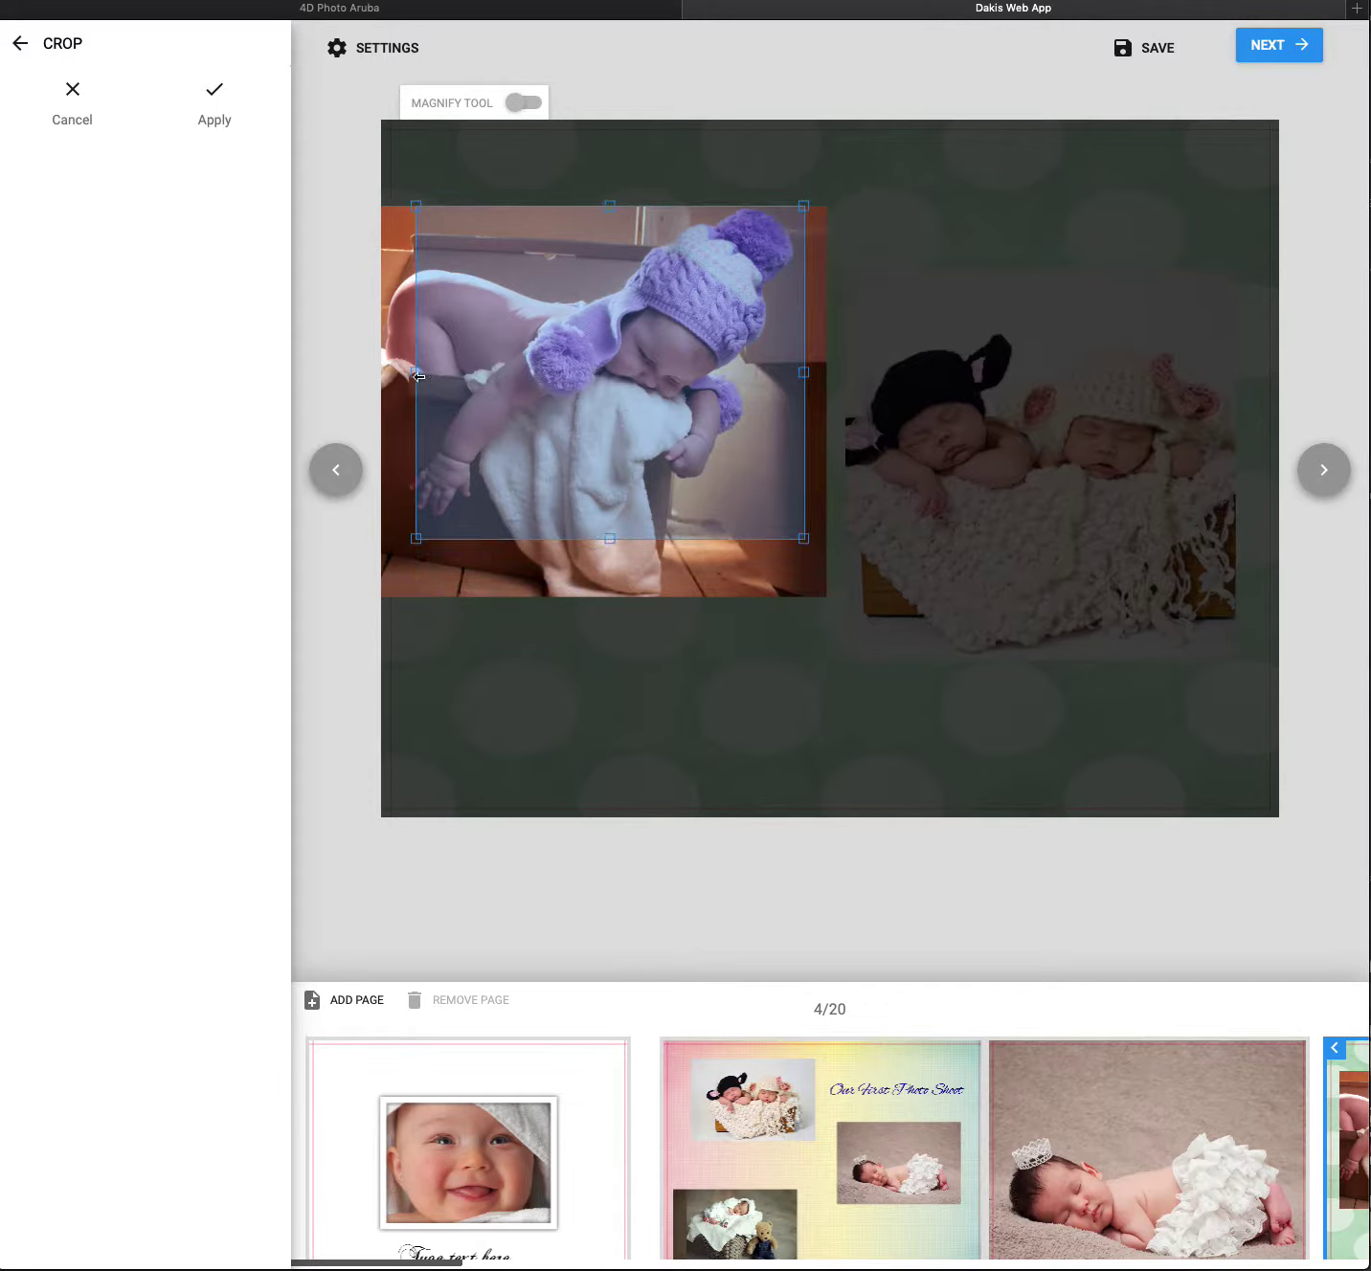
{"action": "left_click_drag", "start_coordinate": [413, 373], "coordinate": [383, 368]}
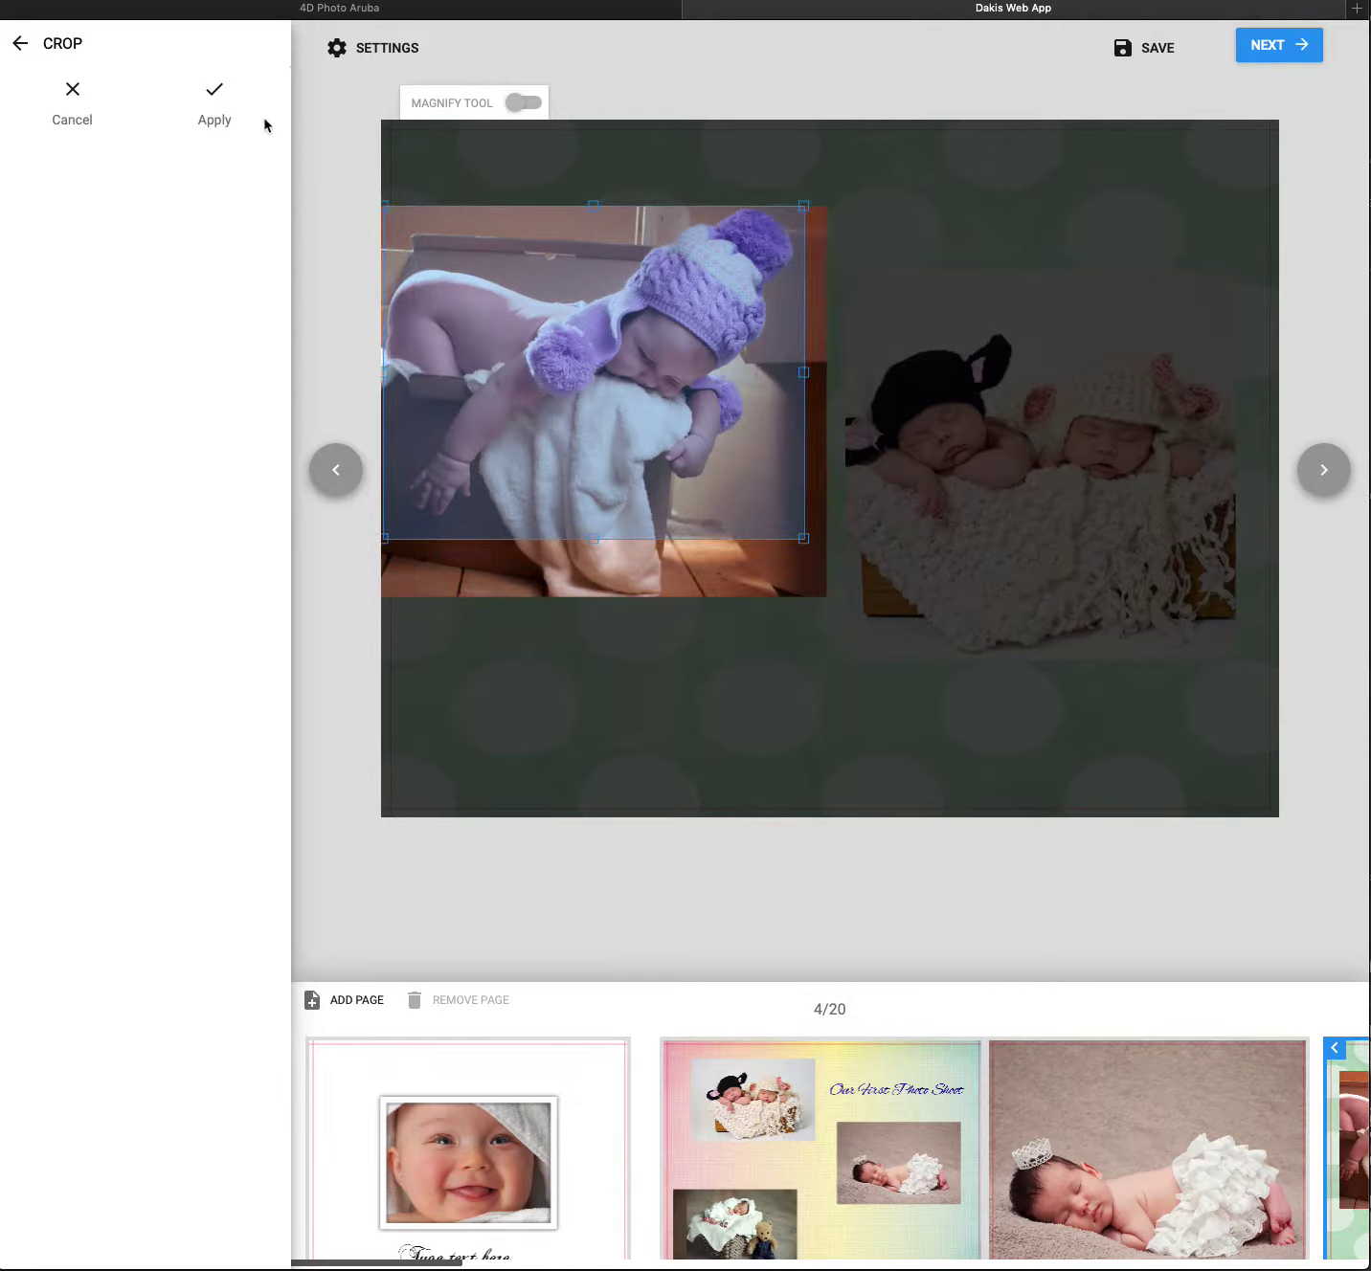
{"action": "left_click", "coordinate": [224, 96]}
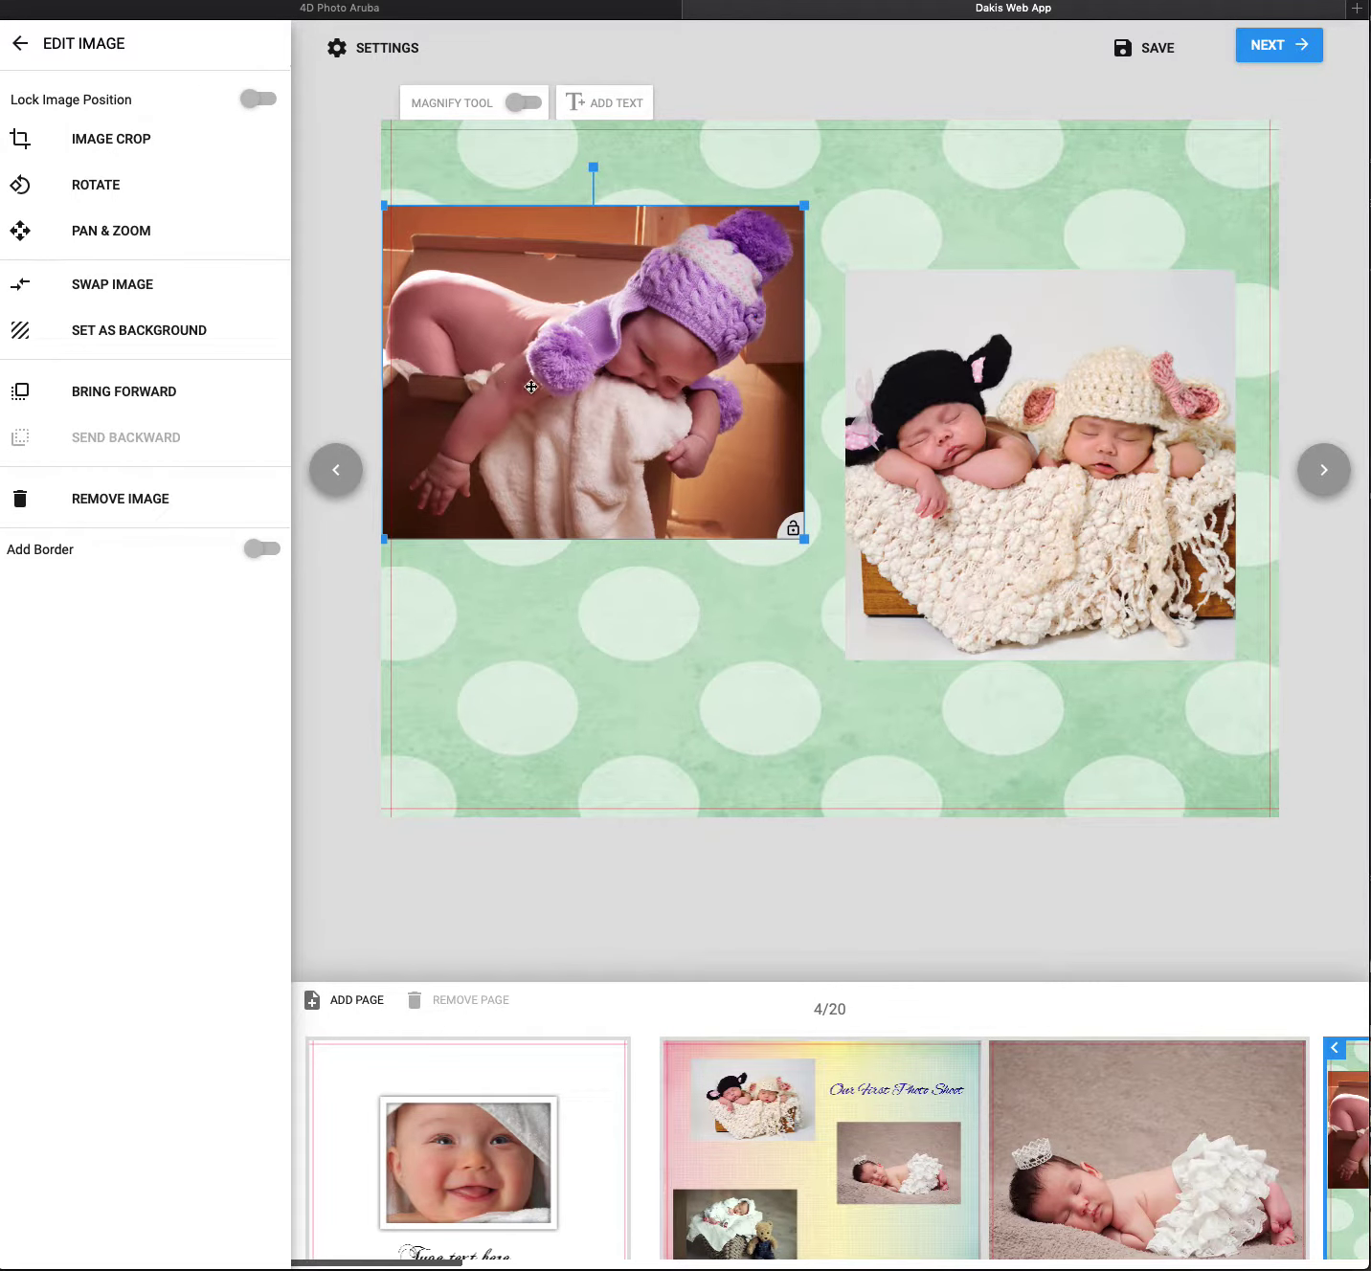
{"action": "left_click_drag", "start_coordinate": [531, 387], "coordinate": [561, 384]}
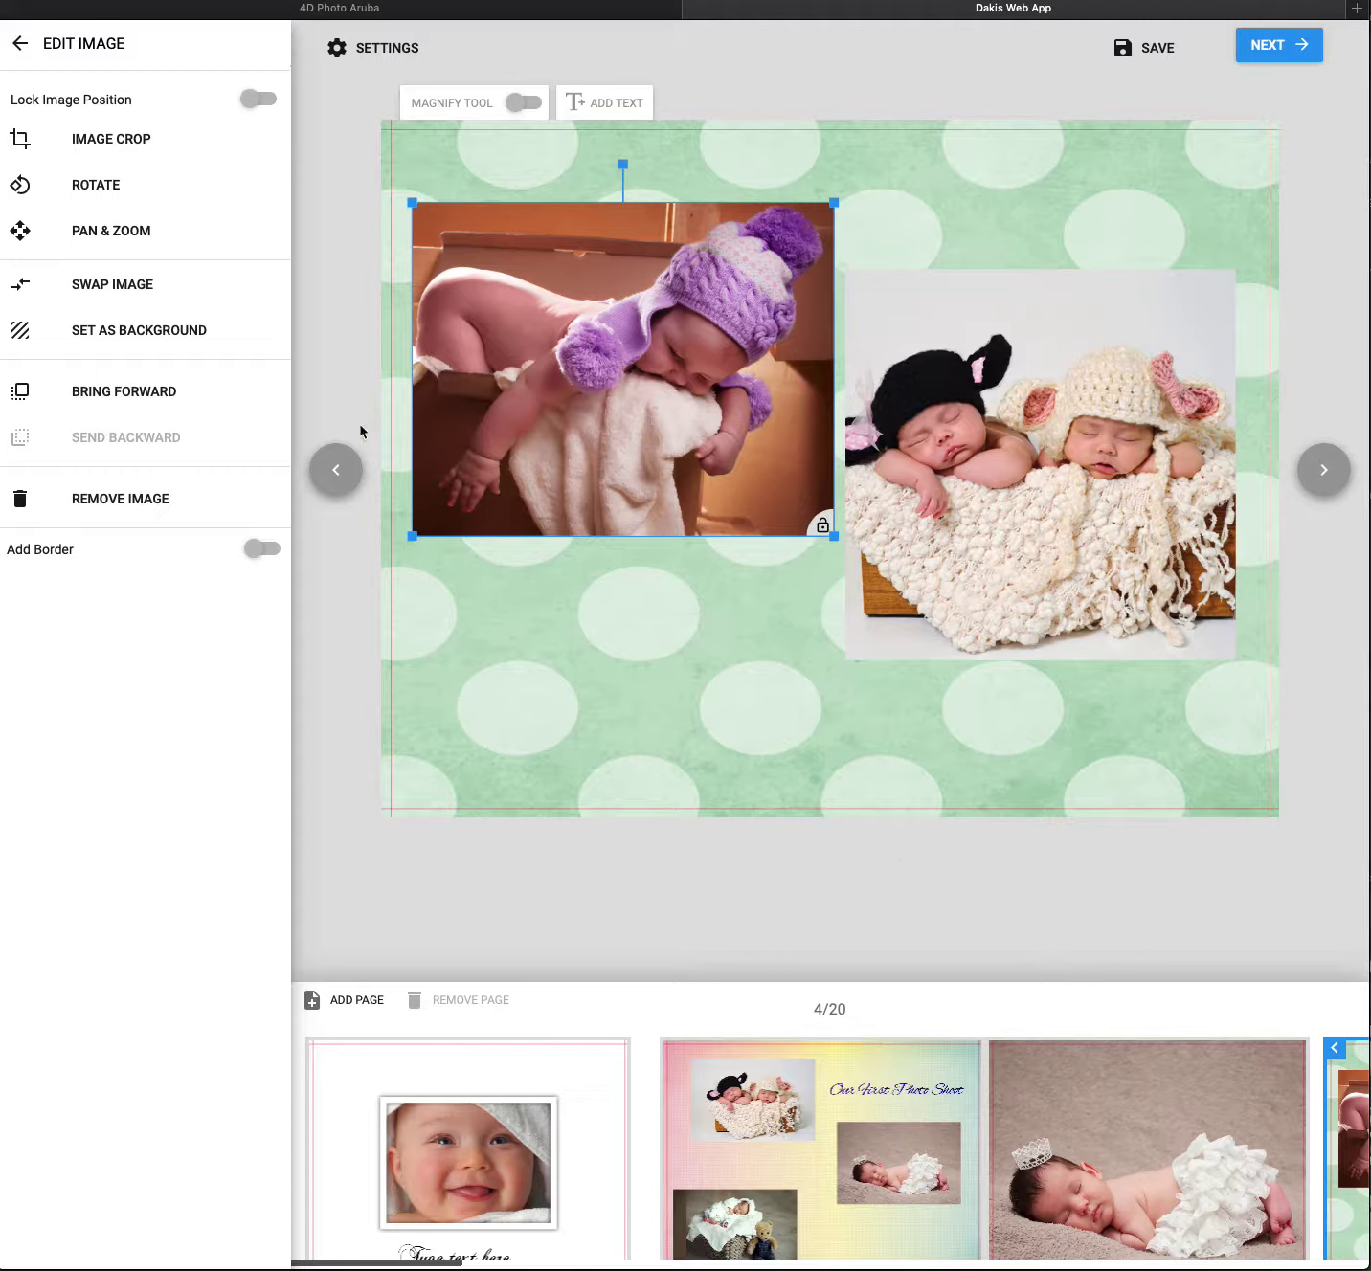
- Unlock the two-baby photo, move it left to overlap the purple-hat baby photo, and bring the purple-hat photo forward
{"action": "left_click", "coordinate": [991, 475]}
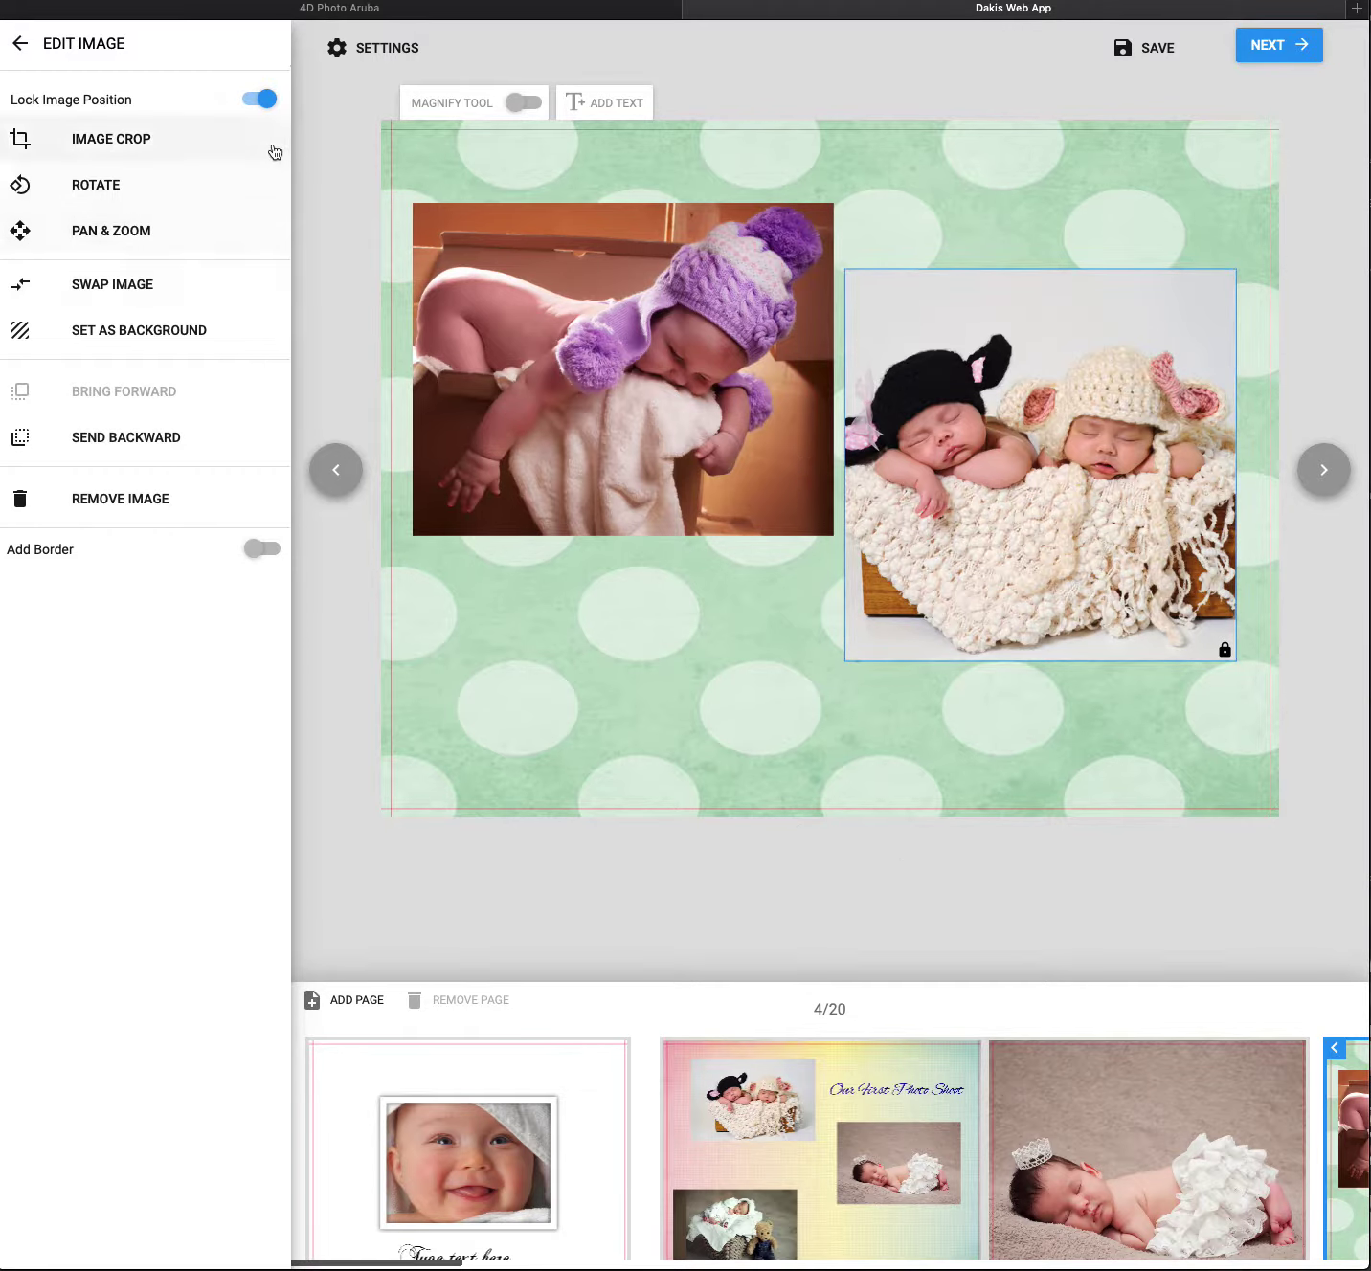
{"action": "left_click", "coordinate": [259, 99]}
{"action": "left_click_drag", "start_coordinate": [1094, 519], "coordinate": [896, 525]}
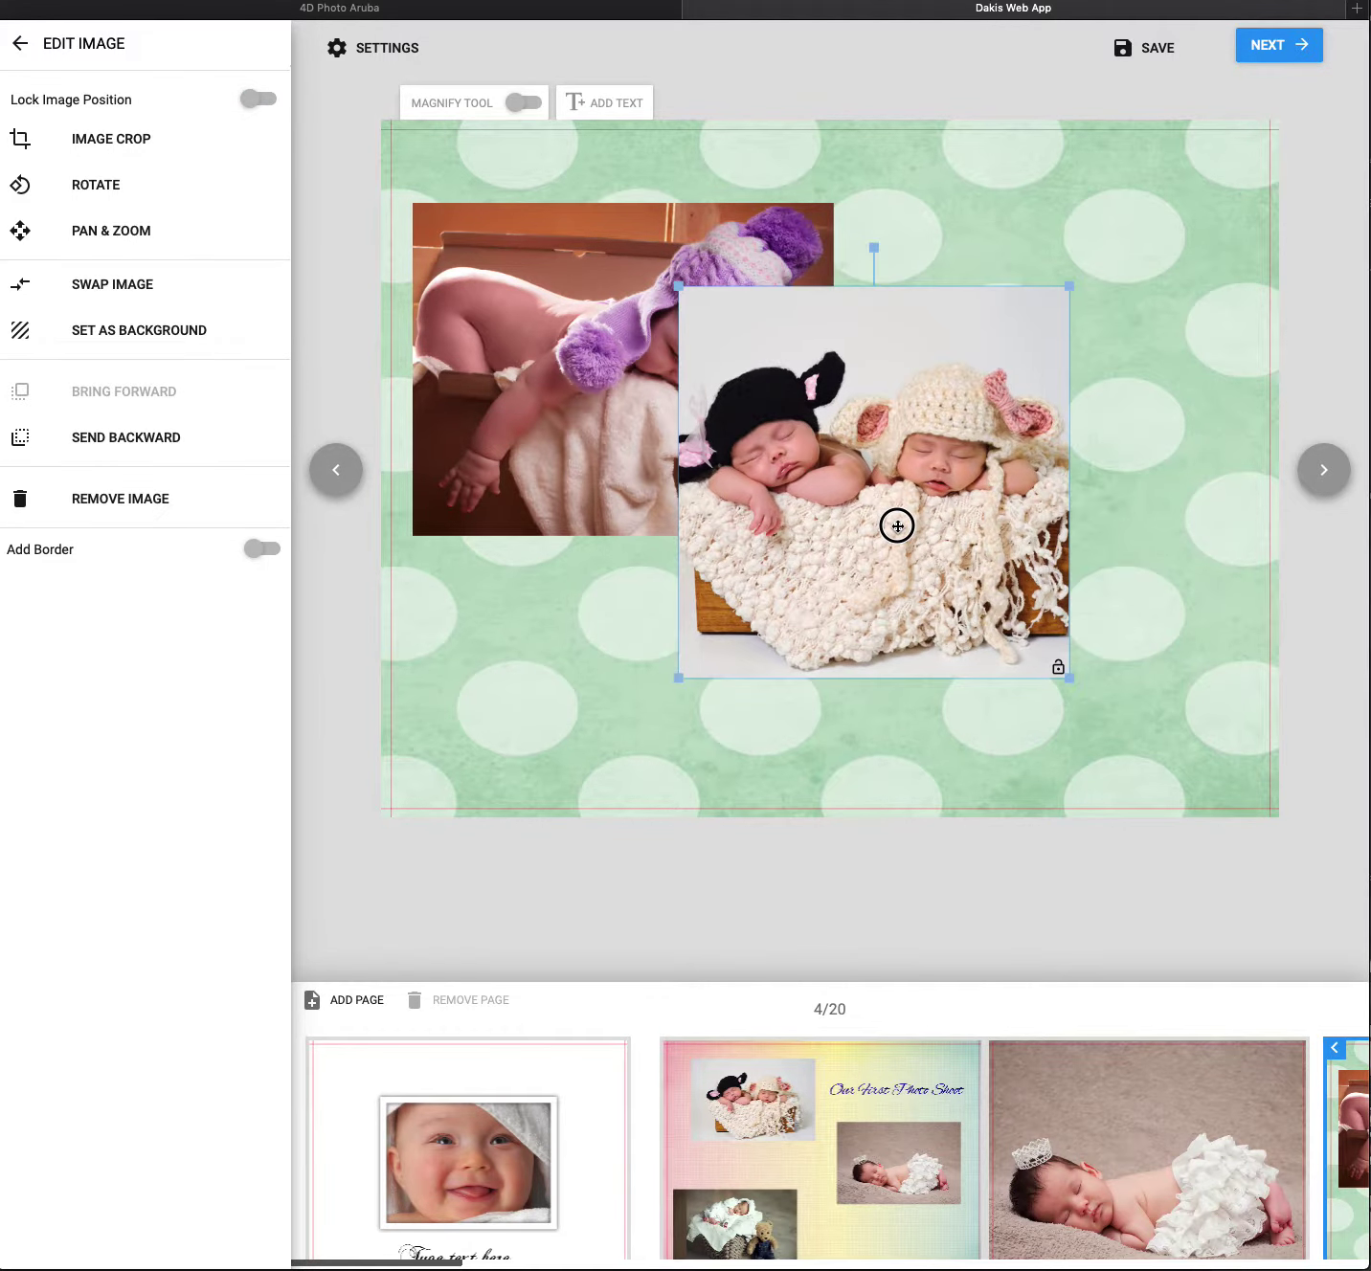
{"action": "left_click", "coordinate": [563, 432]}
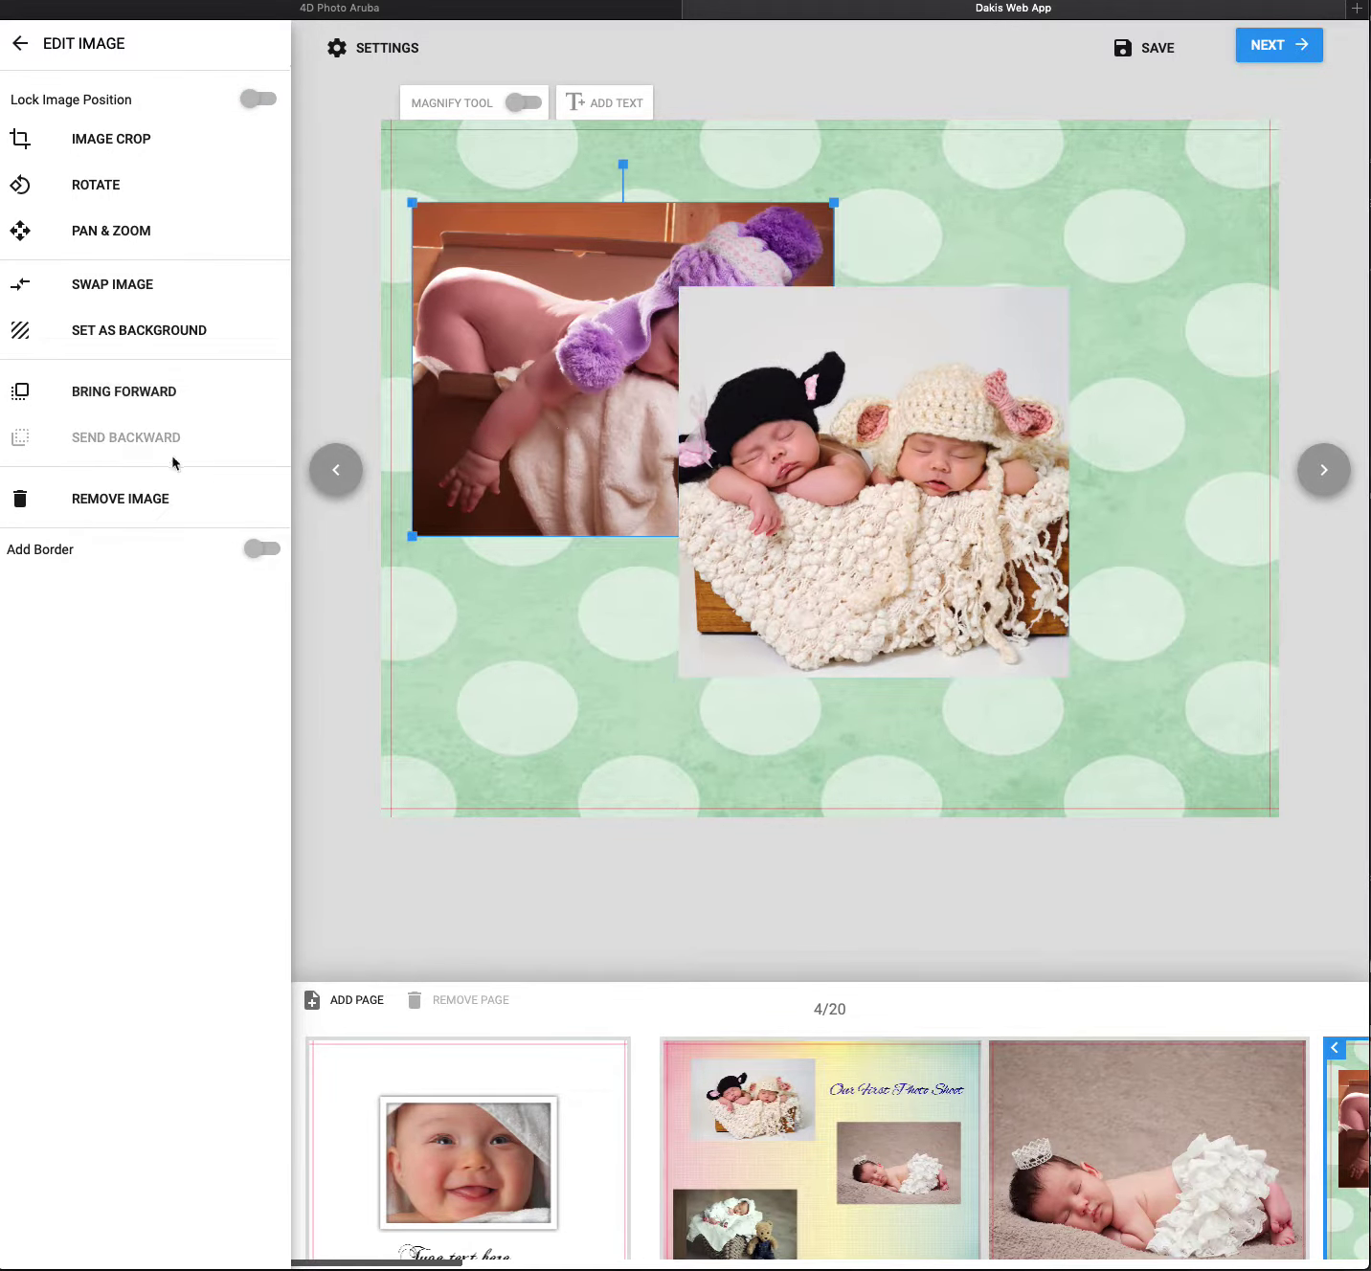
{"action": "left_click", "coordinate": [140, 397]}
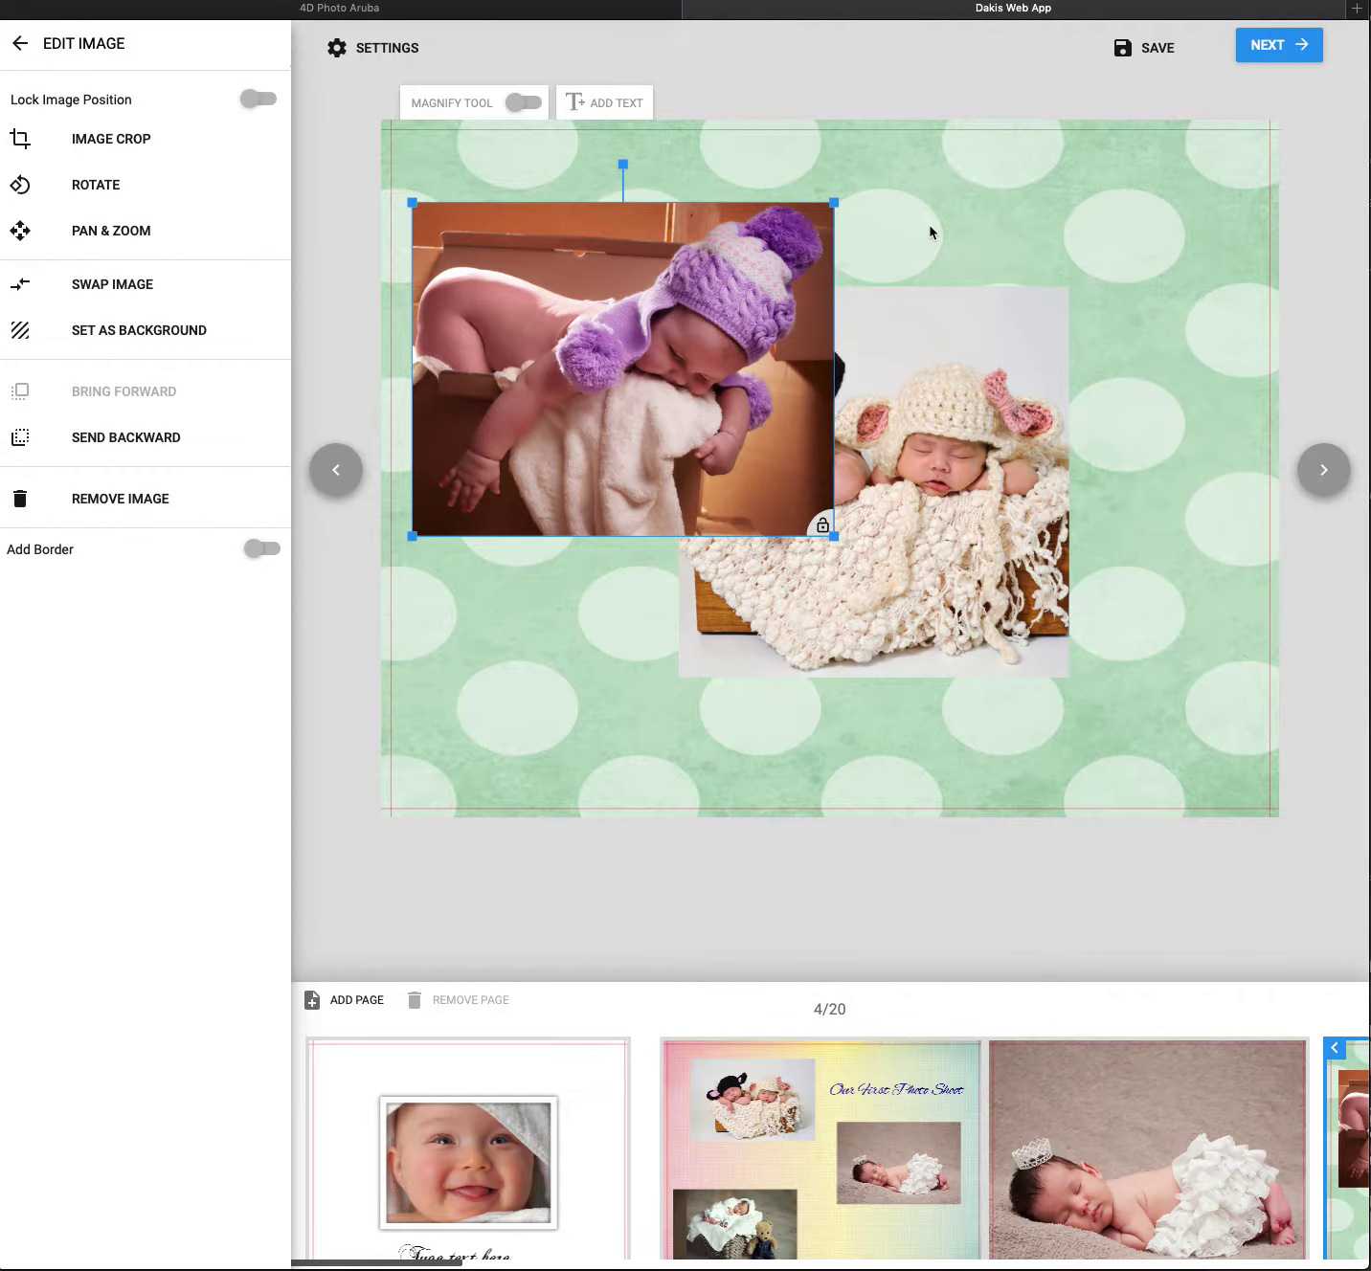
- Try to save the photo book, and close the account form without signing in
{"action": "left_click", "coordinate": [1297, 62]}
{"action": "left_click", "coordinate": [1117, 56]}
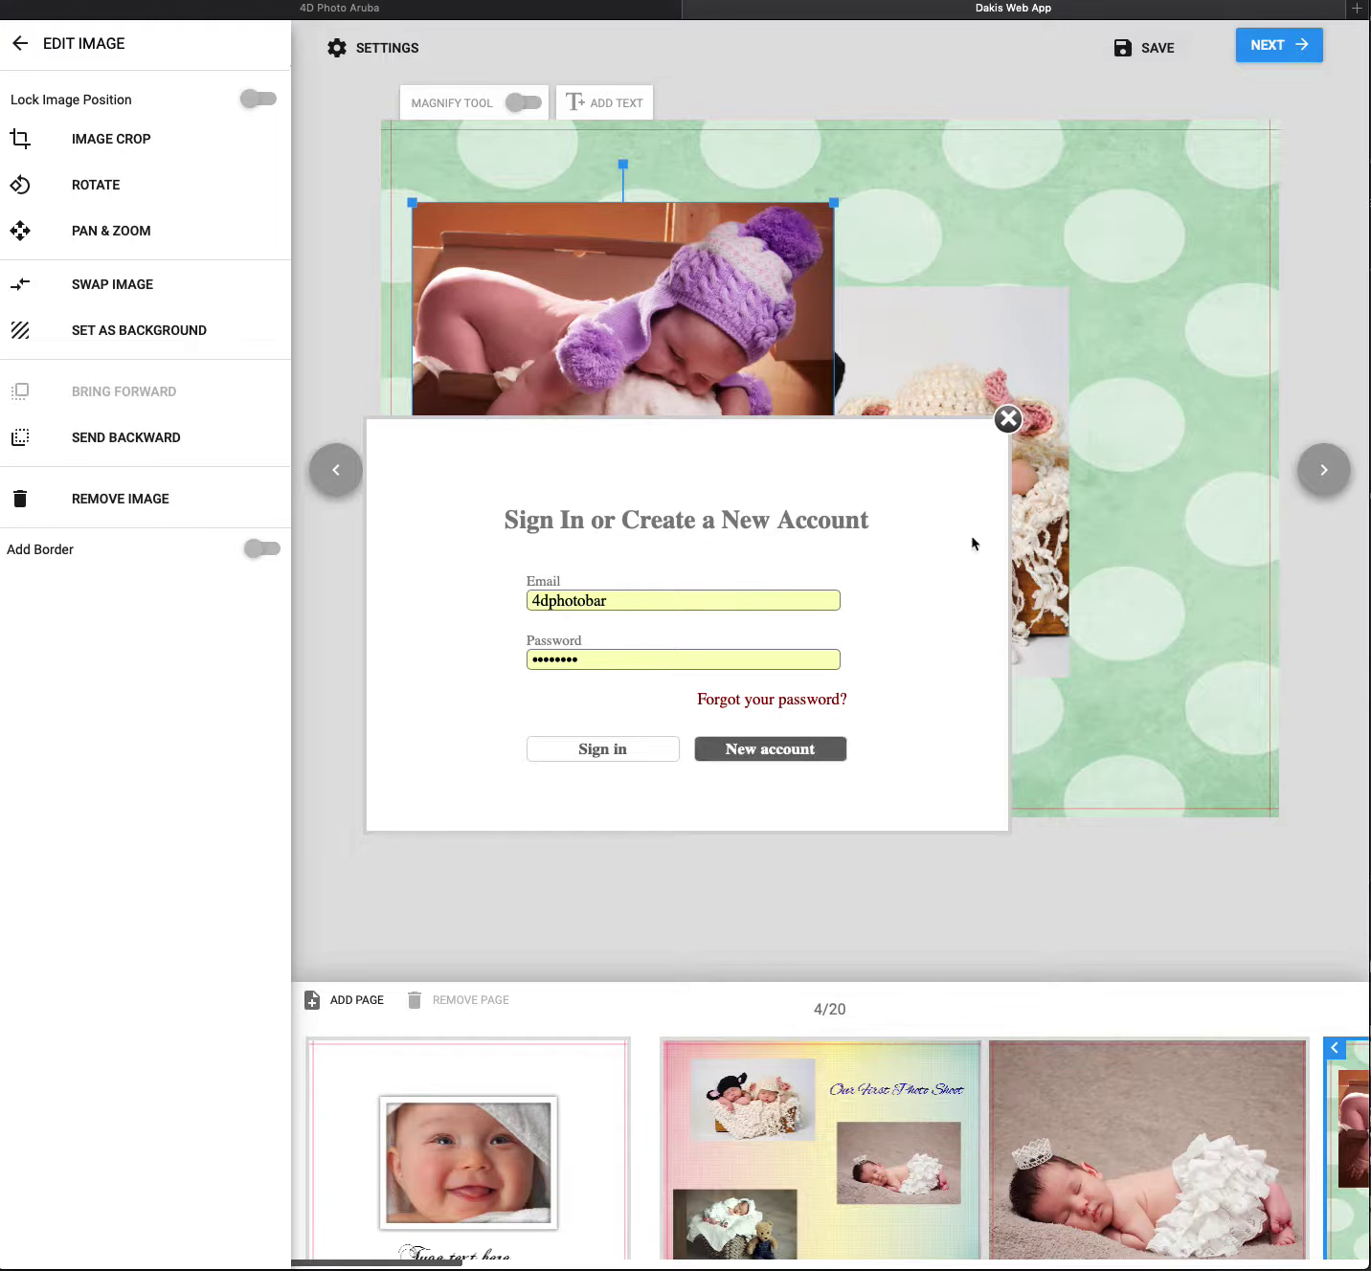
{"action": "left_click", "coordinate": [1007, 419]}
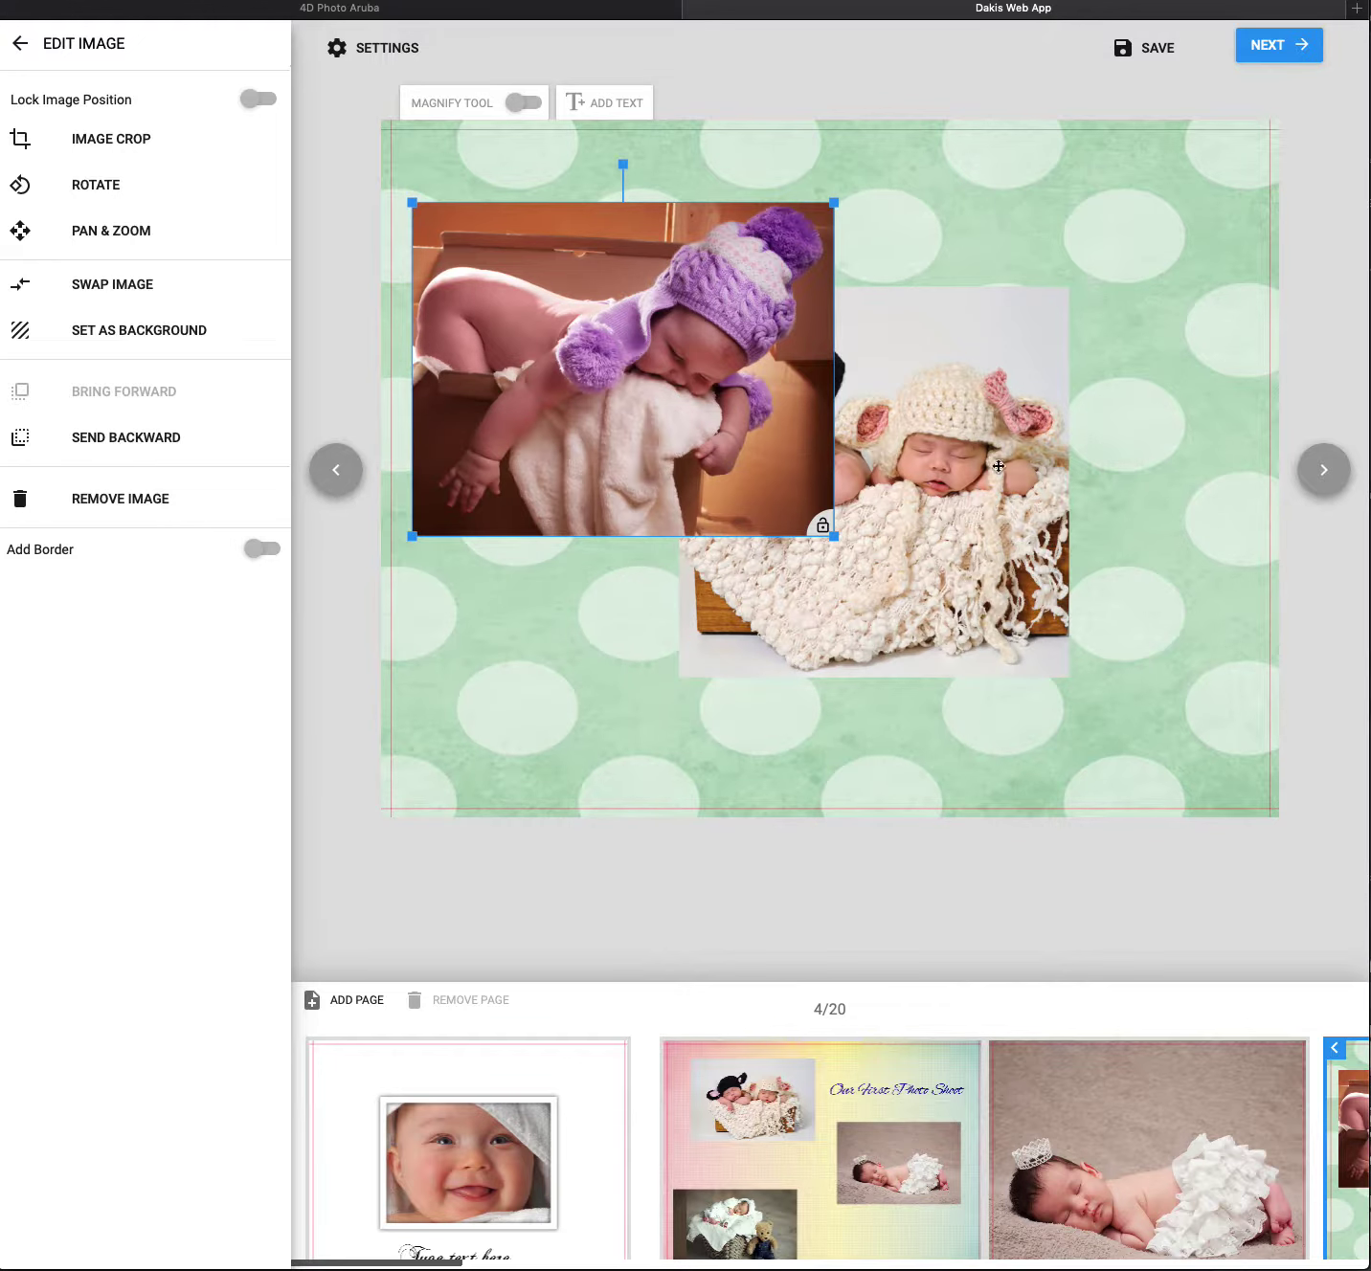